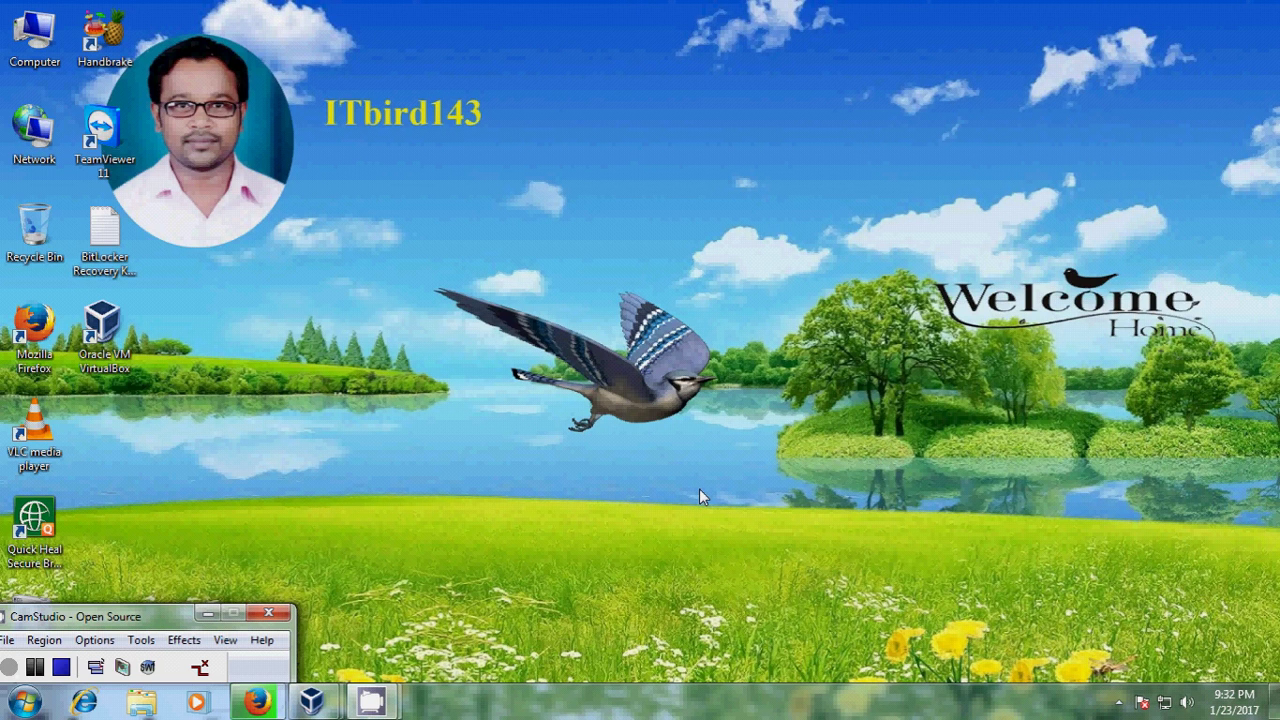
# In the 2008 Clone virtual machine, start adding roles and select Application Server with its required features plus Web Server (IIS)
pyautogui.moveTo(311, 702)
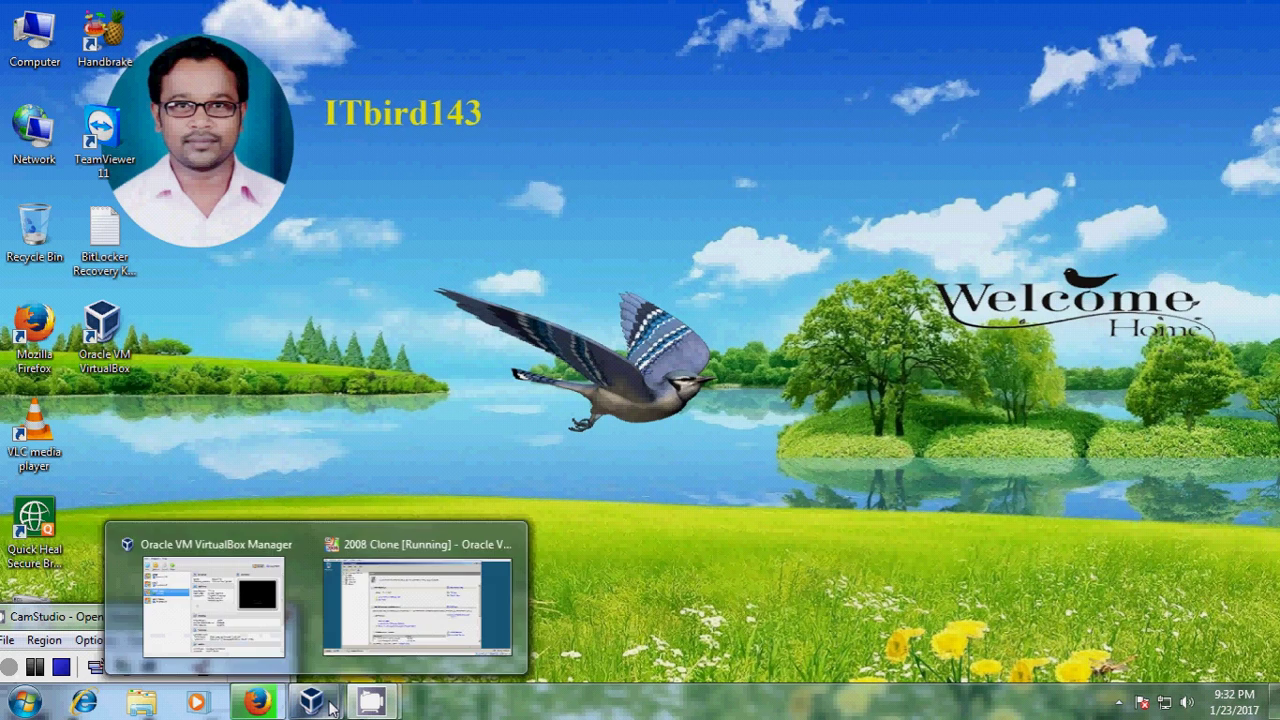
pyautogui.click(390, 634)
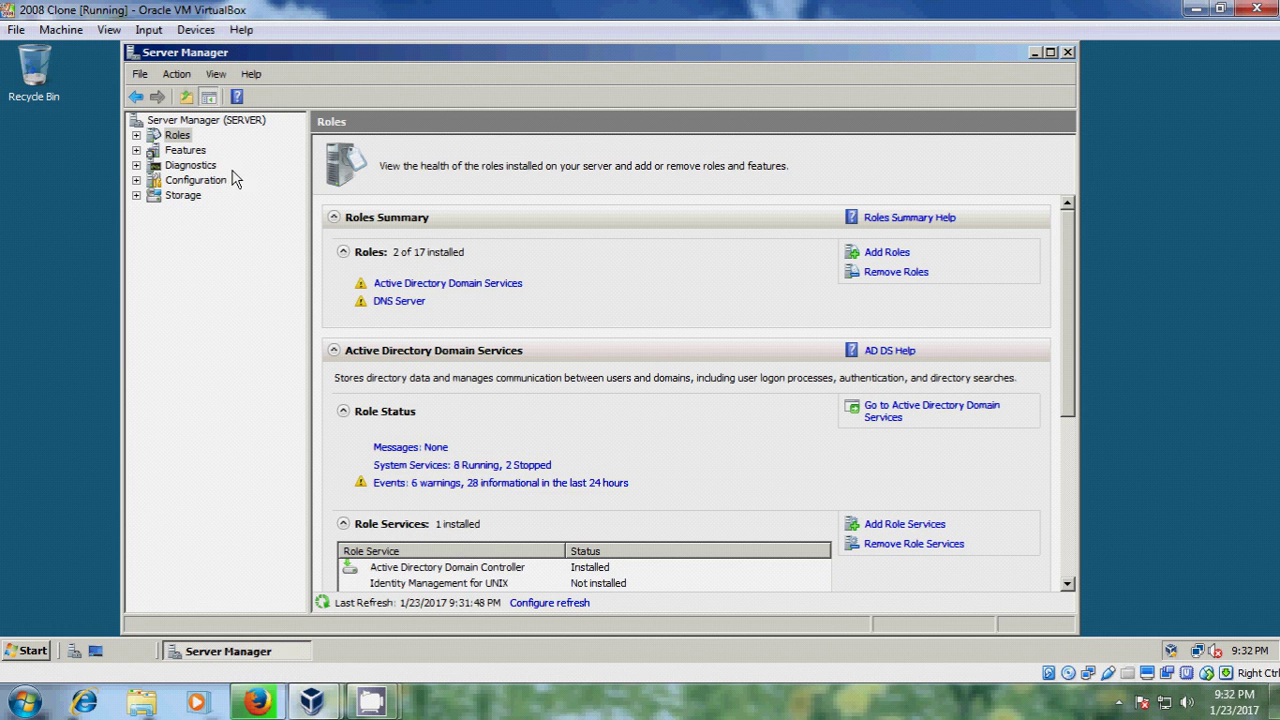
pyautogui.click(888, 256)
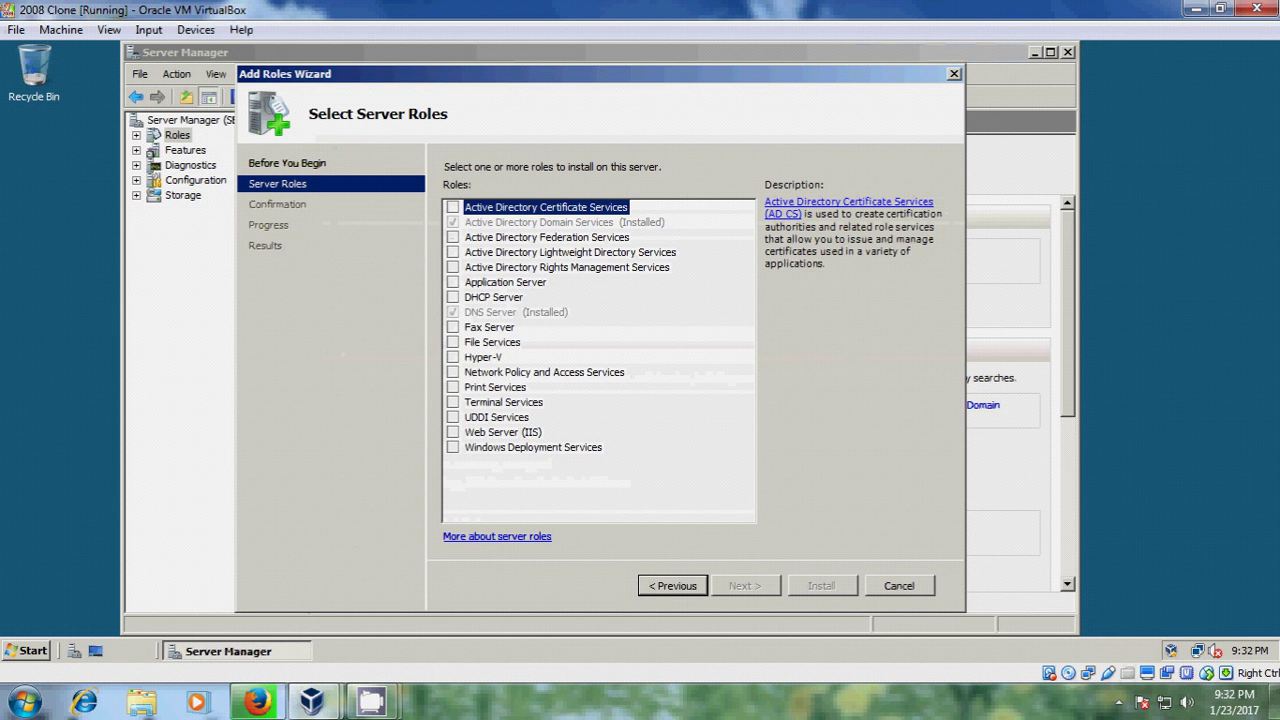
pyautogui.click(453, 282)
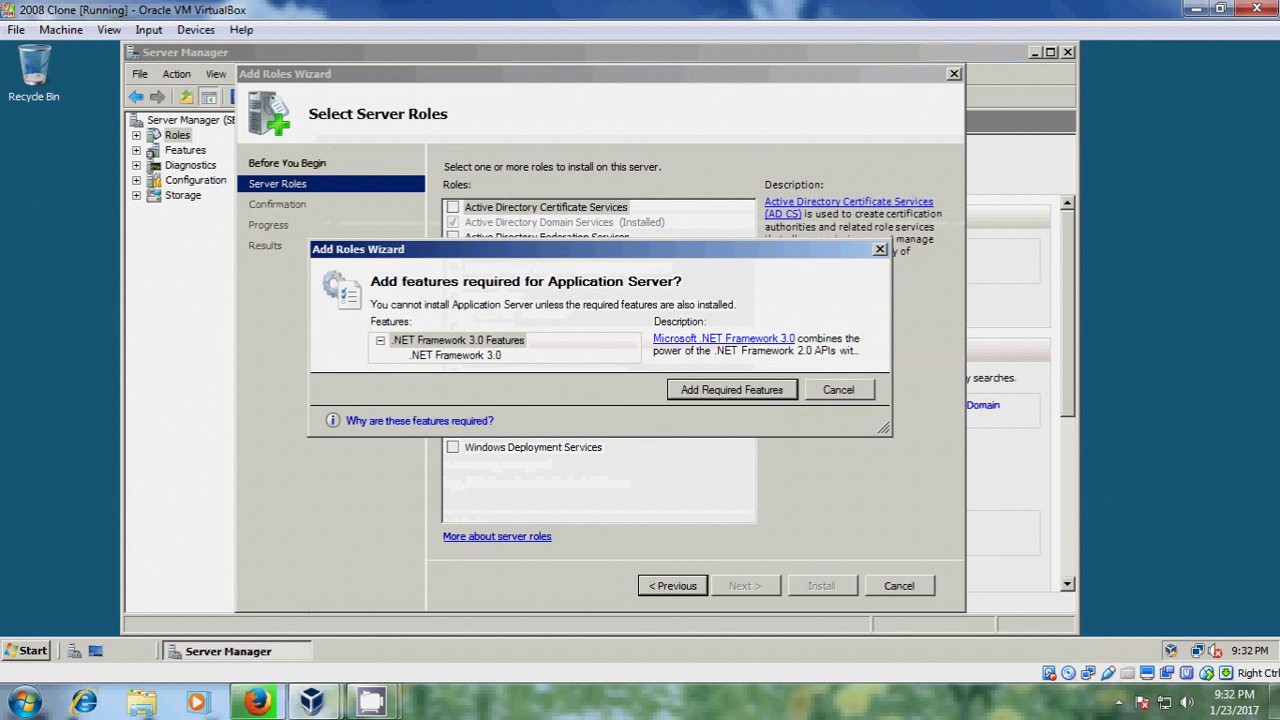
pyautogui.click(757, 392)
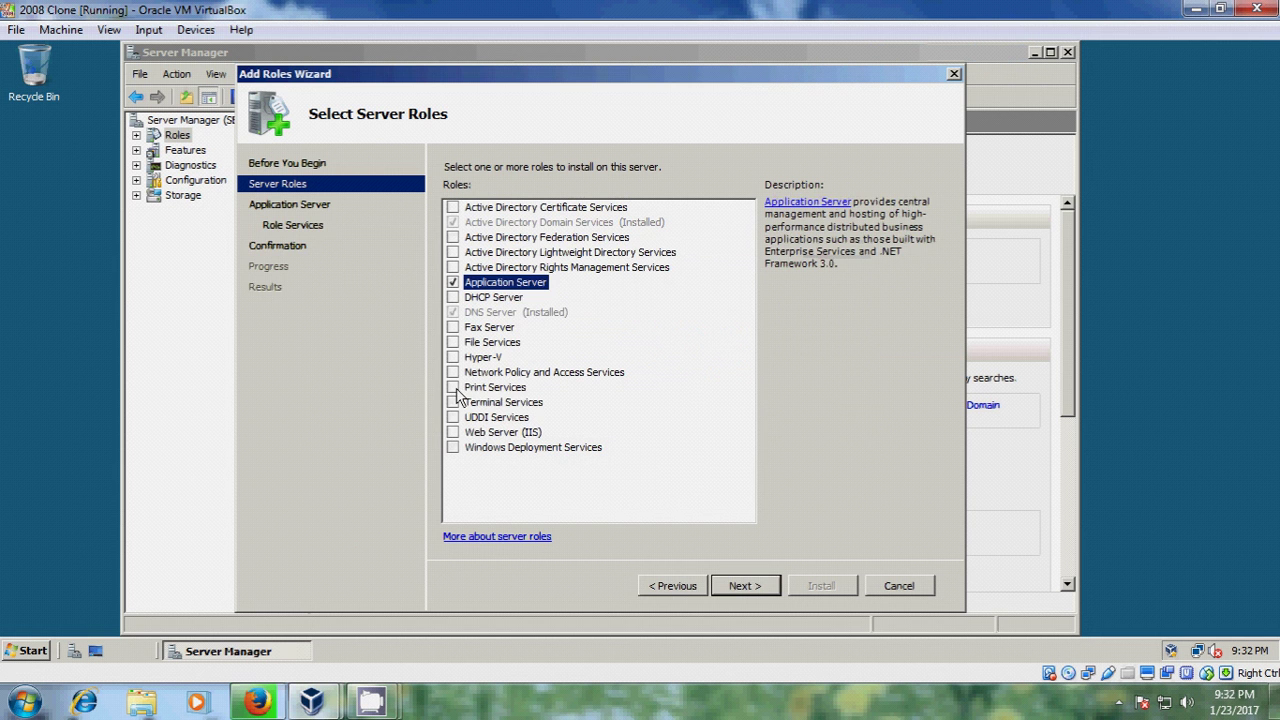
pyautogui.click(453, 432)
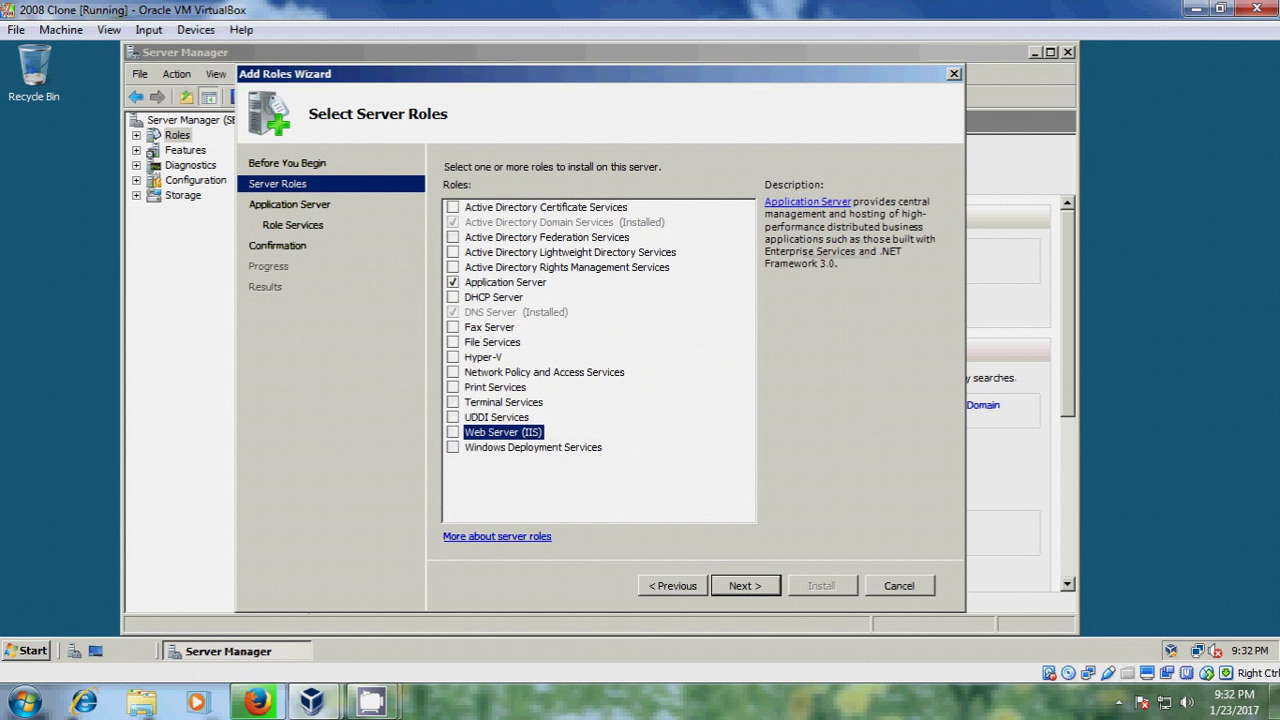
pyautogui.click(743, 588)
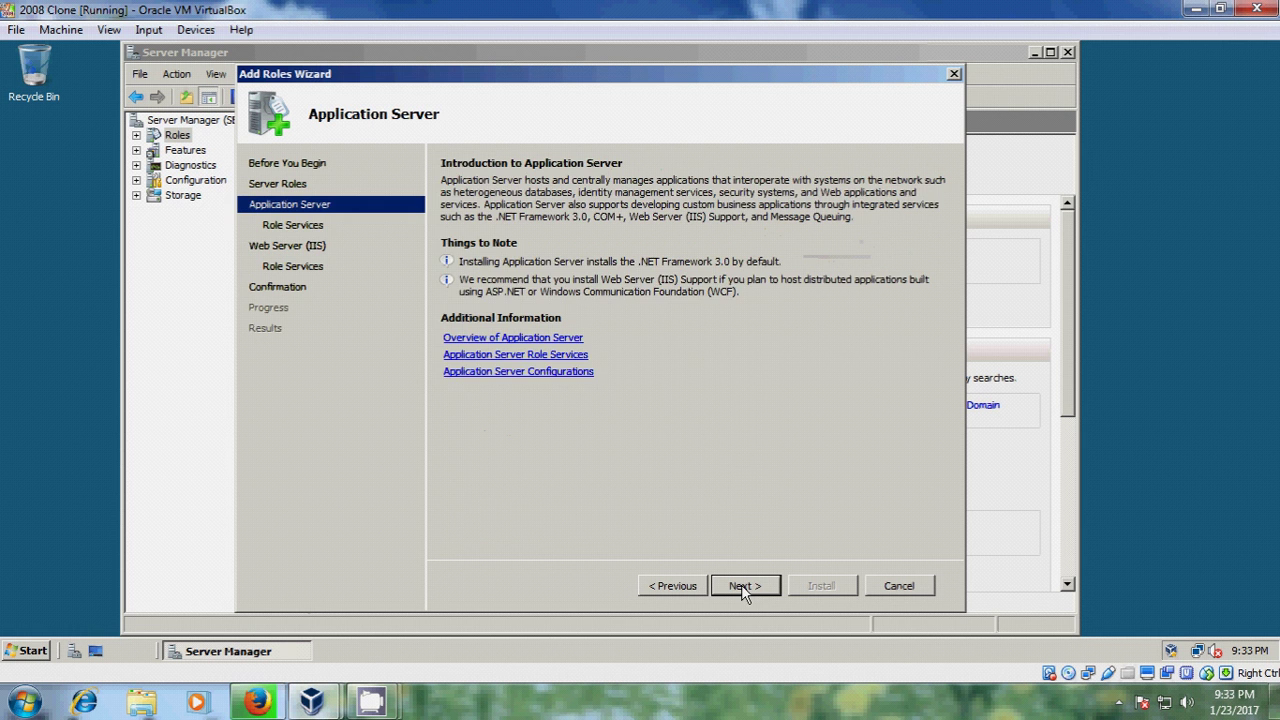
# Add Windows Process Activation Service Support and Web Server (IIS) Support, with their required role services, to the Application Server role
pyautogui.click(743, 588)
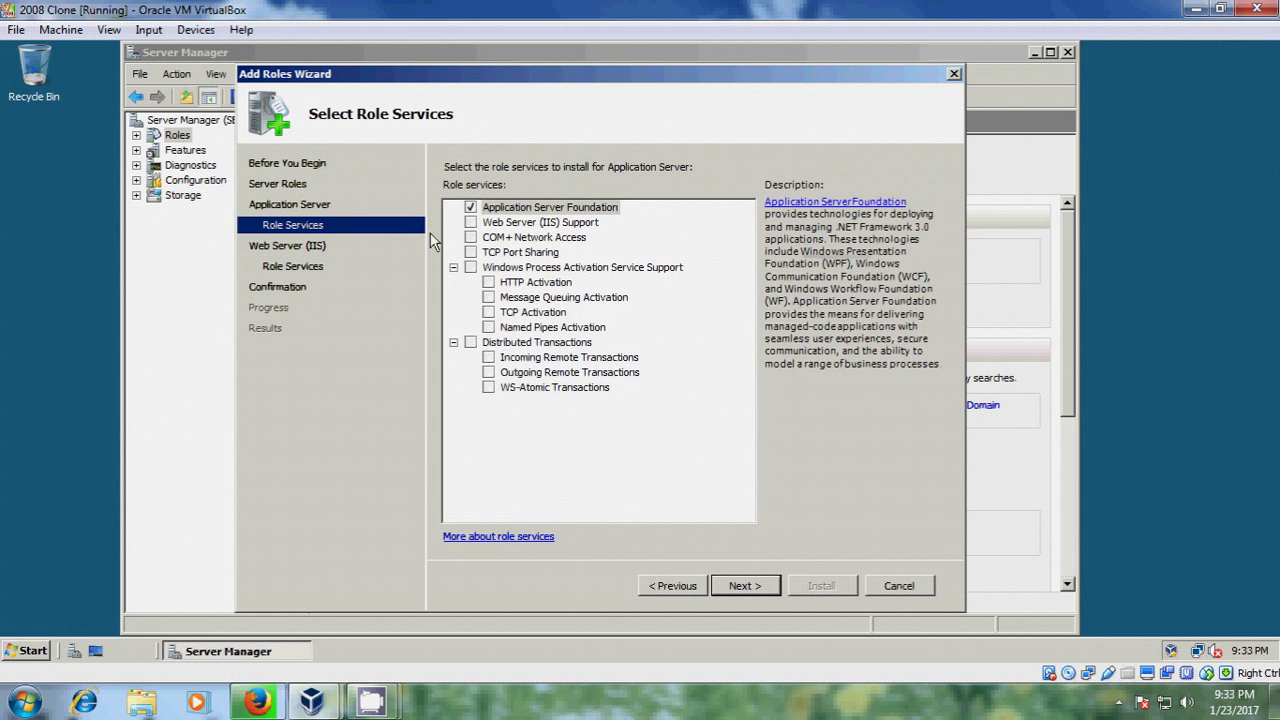
pyautogui.click(471, 268)
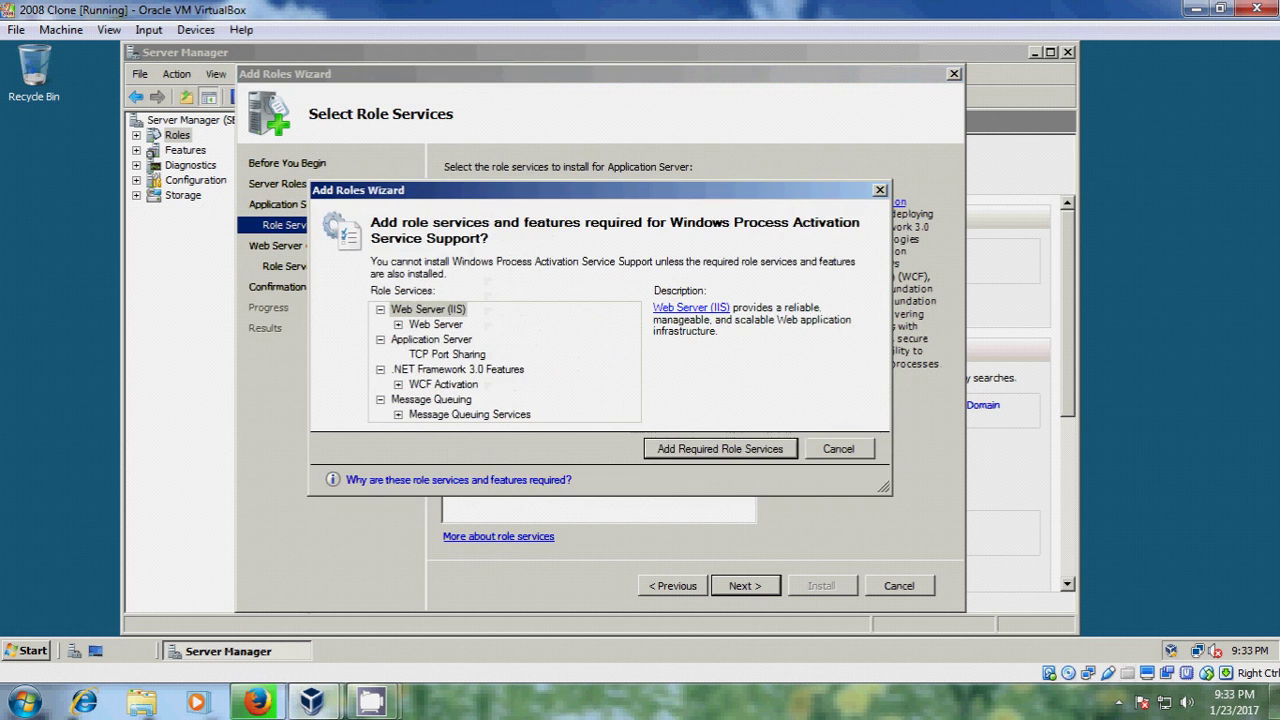
pyautogui.click(677, 451)
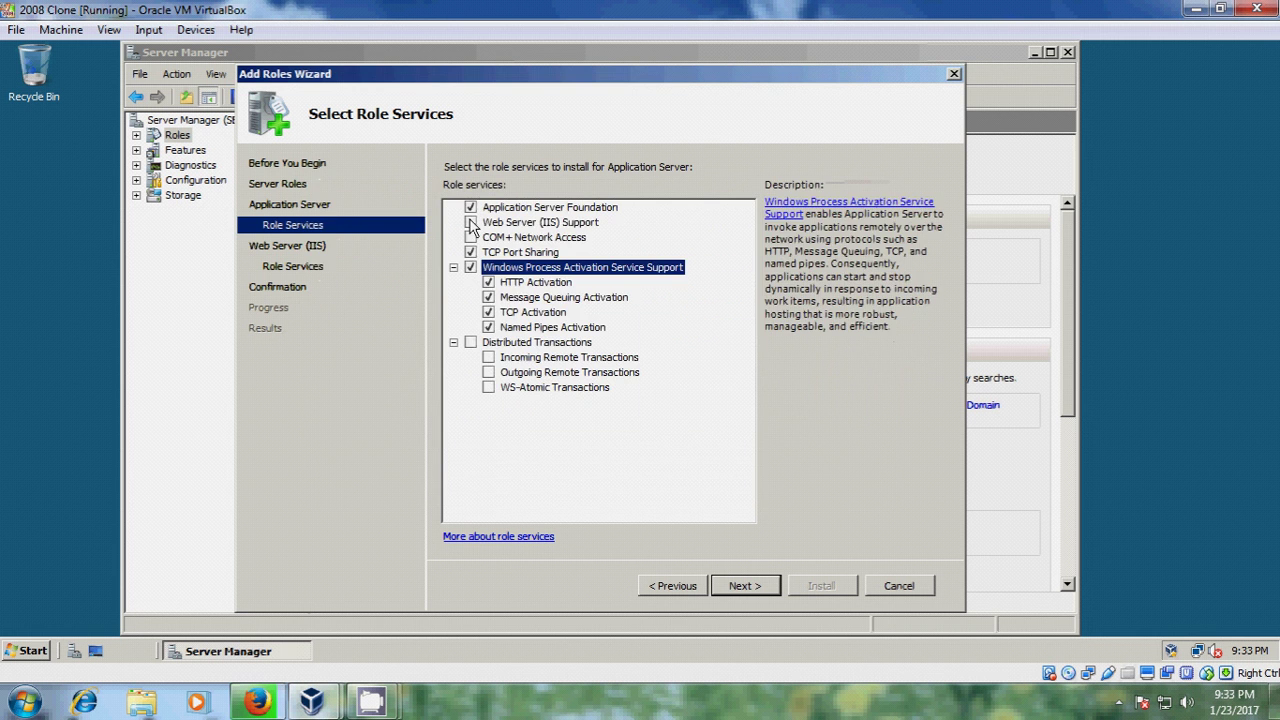
pyautogui.click(470, 222)
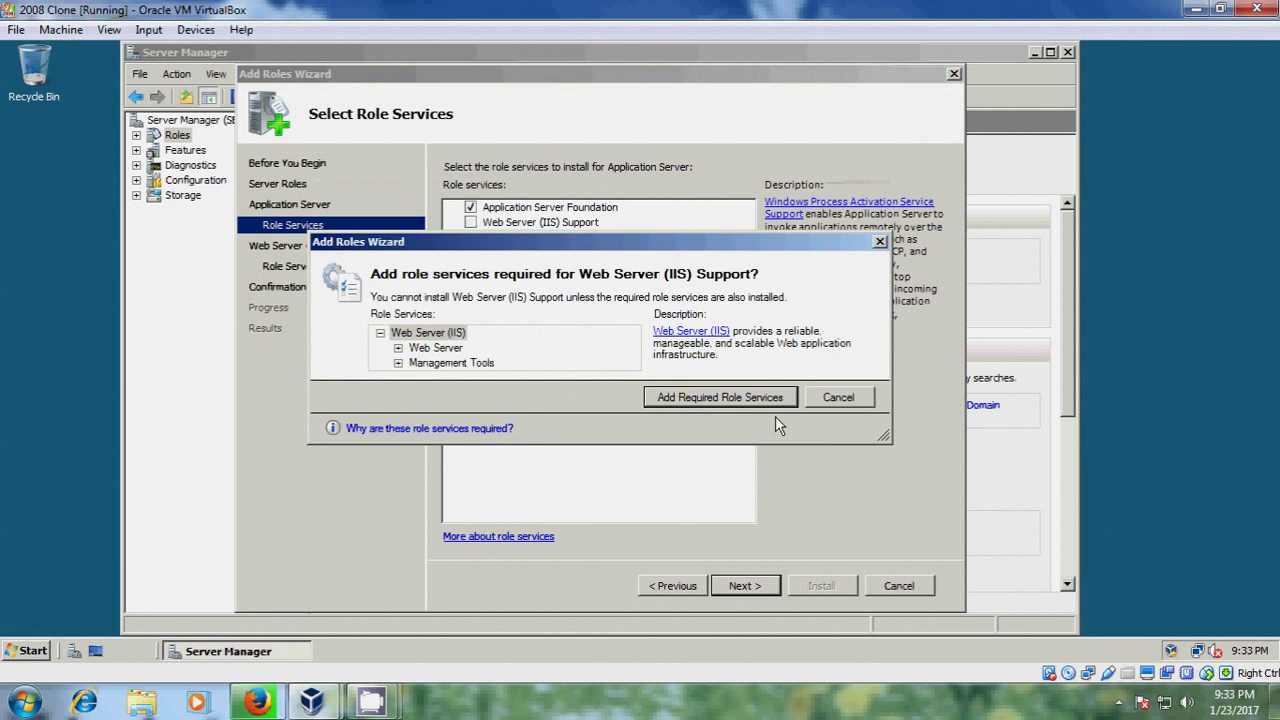
pyautogui.click(720, 397)
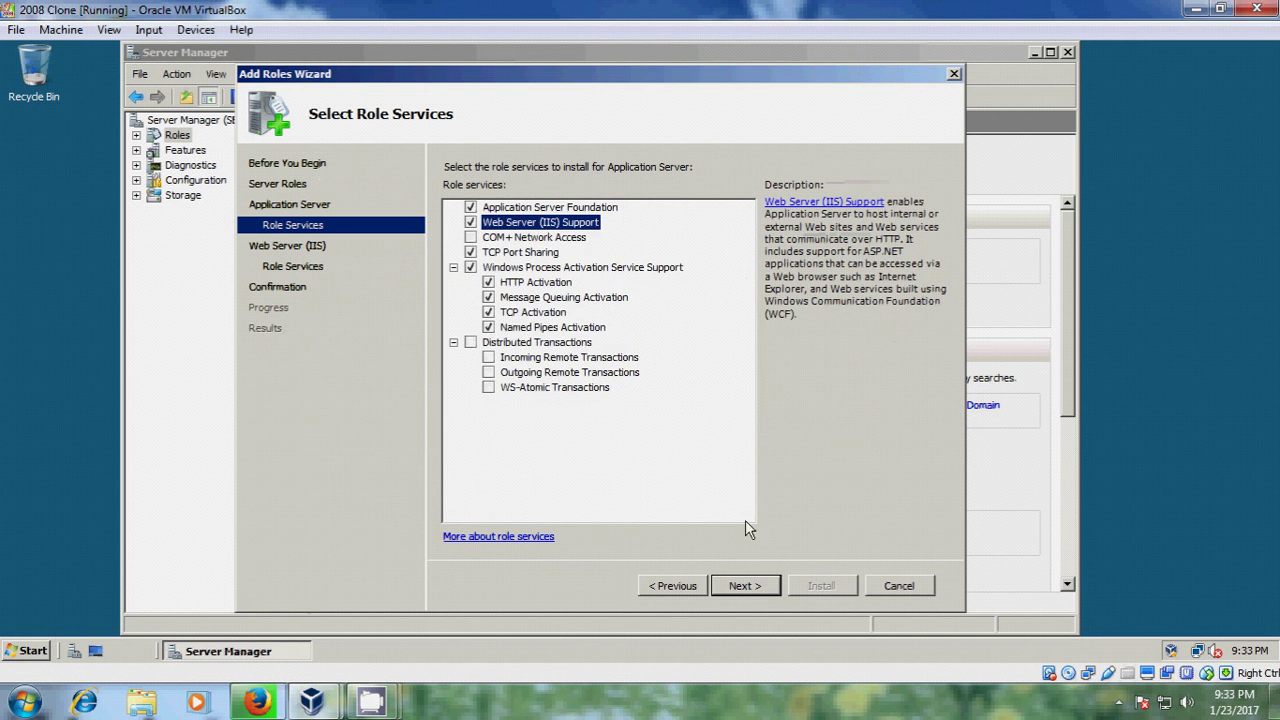
pyautogui.click(759, 590)
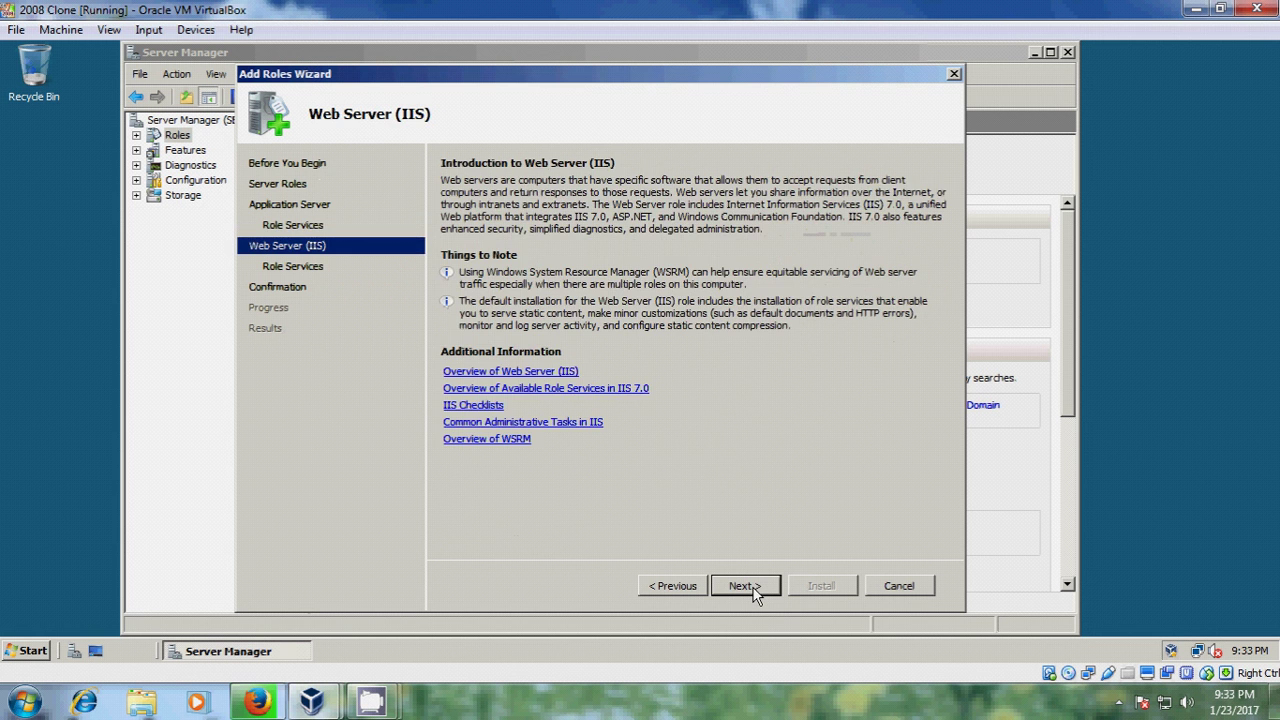
# Add the ASP, CGI, Server Side Includes and IIS 6 Management Compatibility role services to the Web Server (IIS) role
pyautogui.click(756, 590)
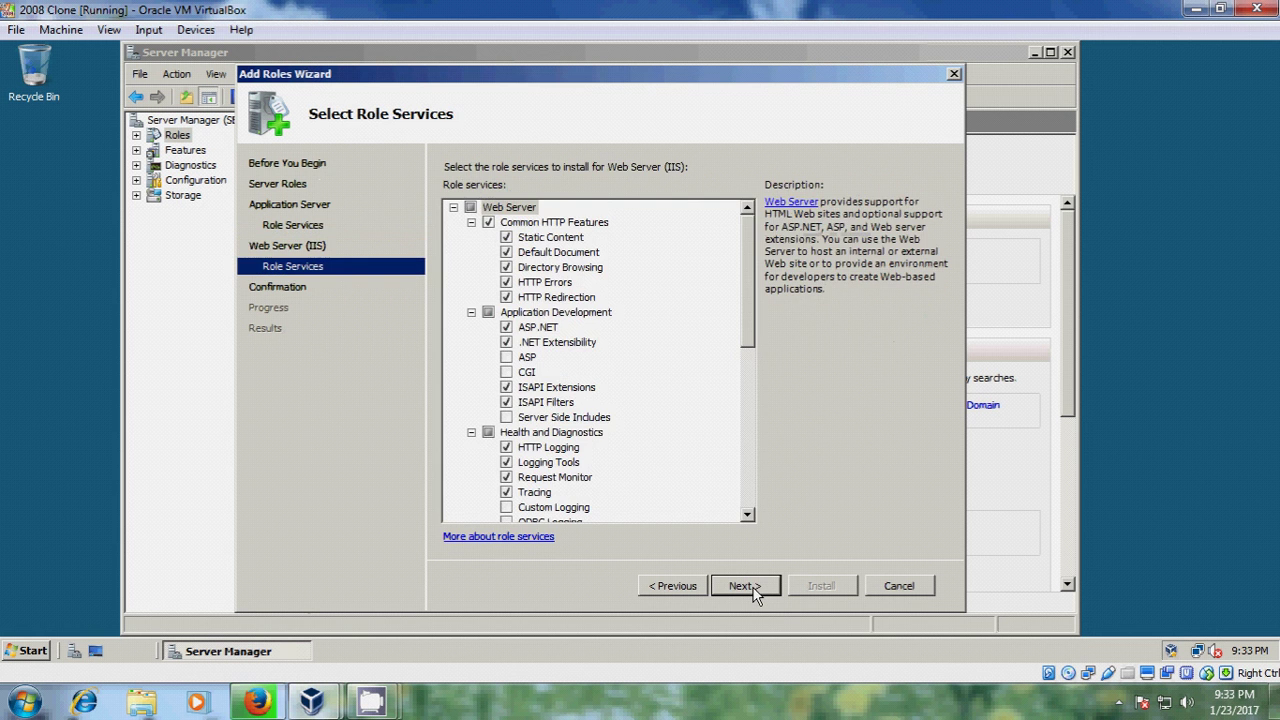
pyautogui.click(525, 358)
pyautogui.click(507, 372)
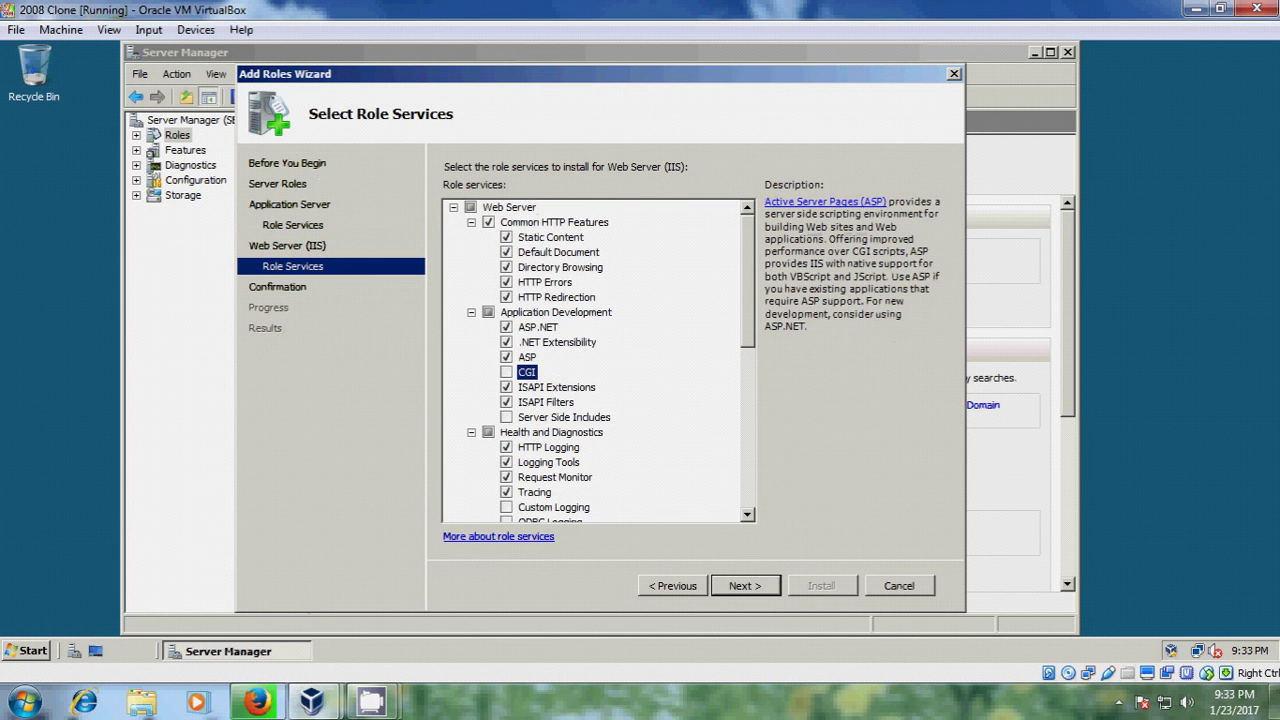
pyautogui.click(506, 417)
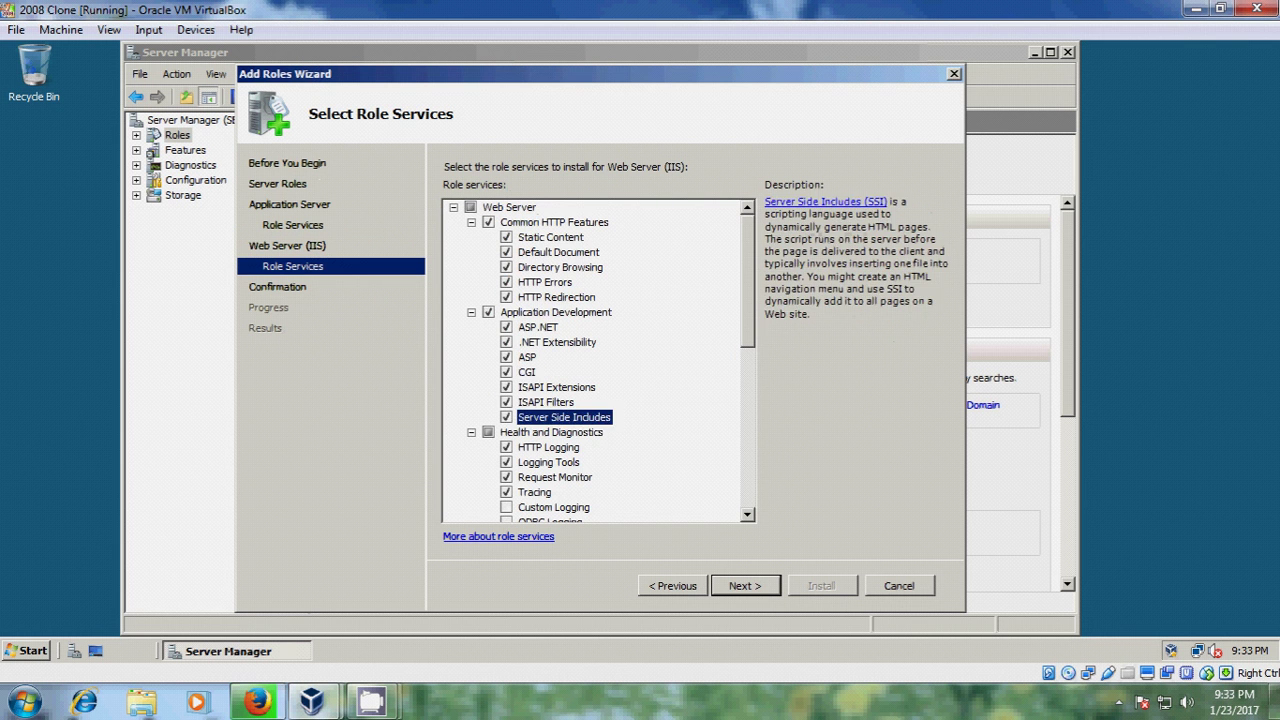
pyautogui.moveTo(746, 327); pyautogui.dragTo(767, 493)
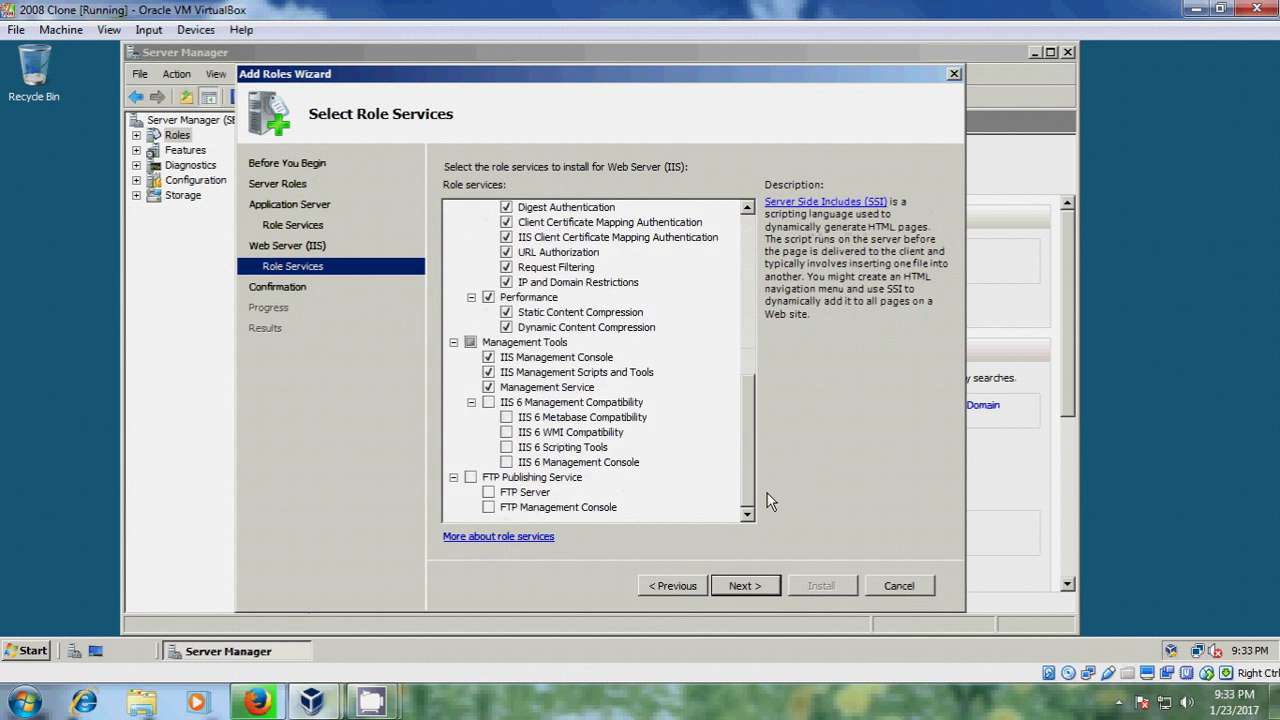
pyautogui.click(488, 402)
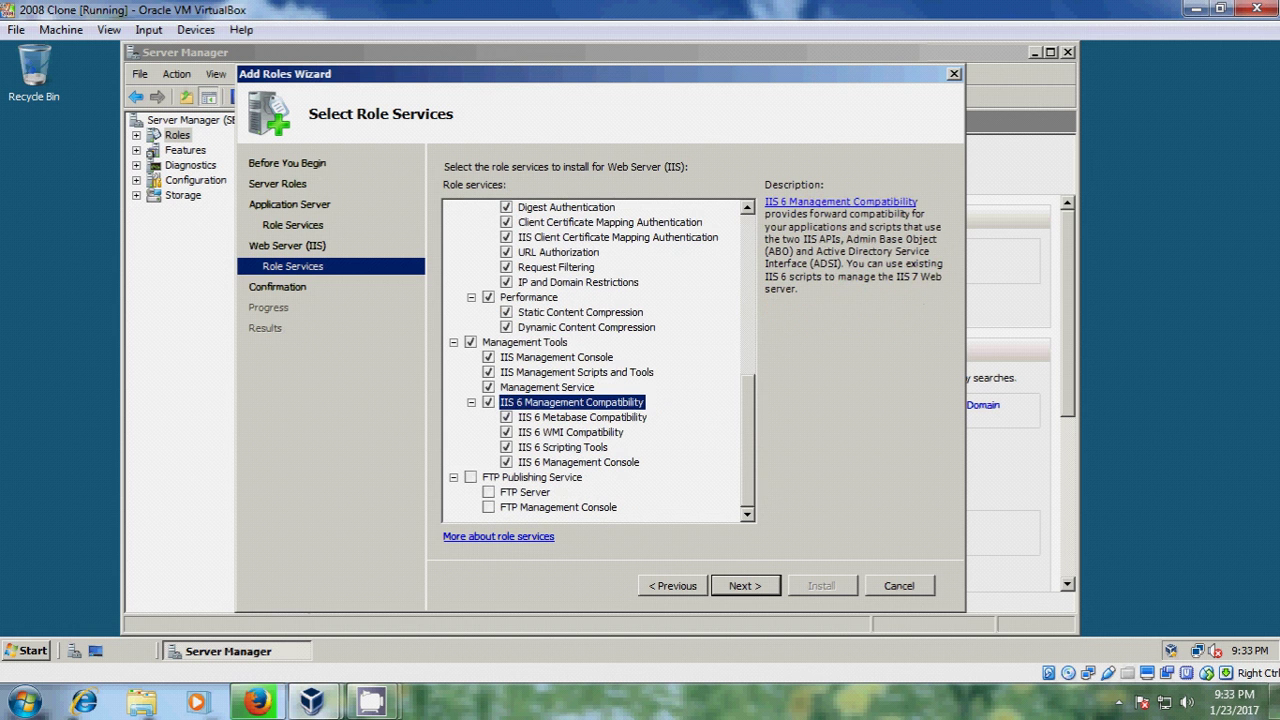
pyautogui.click(750, 590)
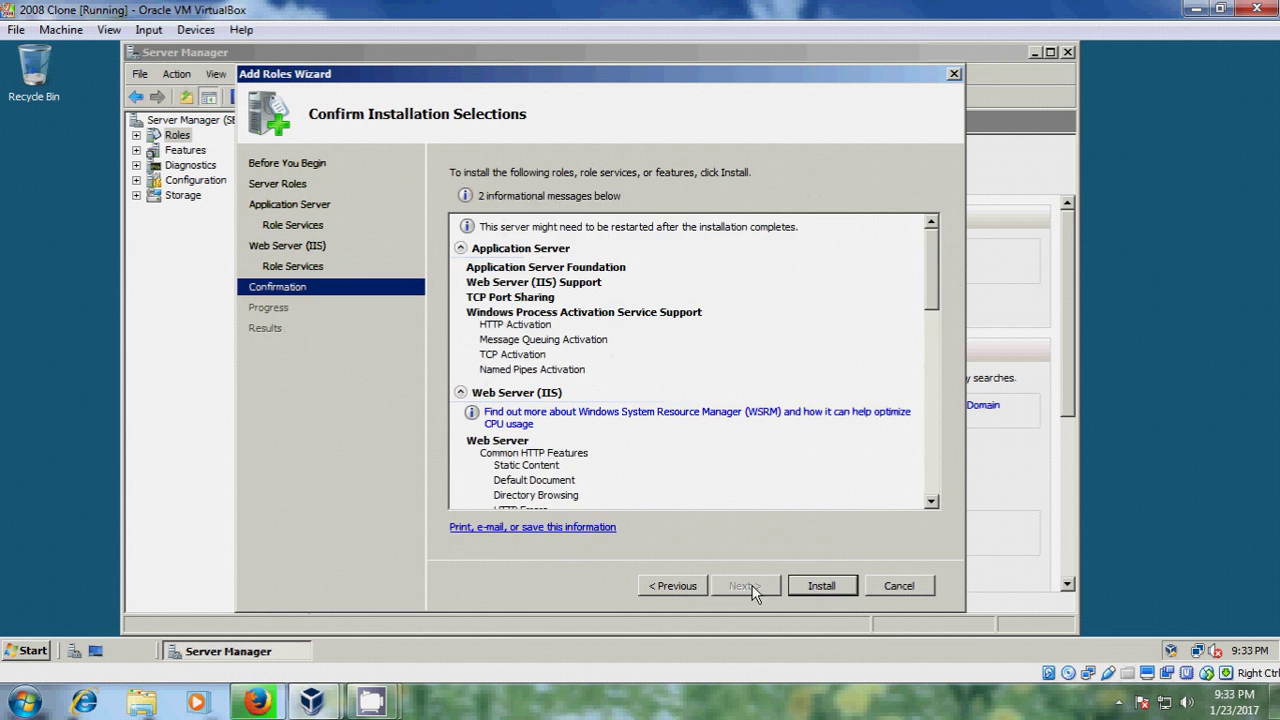
# Install the selected Application Server and Web Server (IIS) roles and close the wizard
pyautogui.click(820, 588)
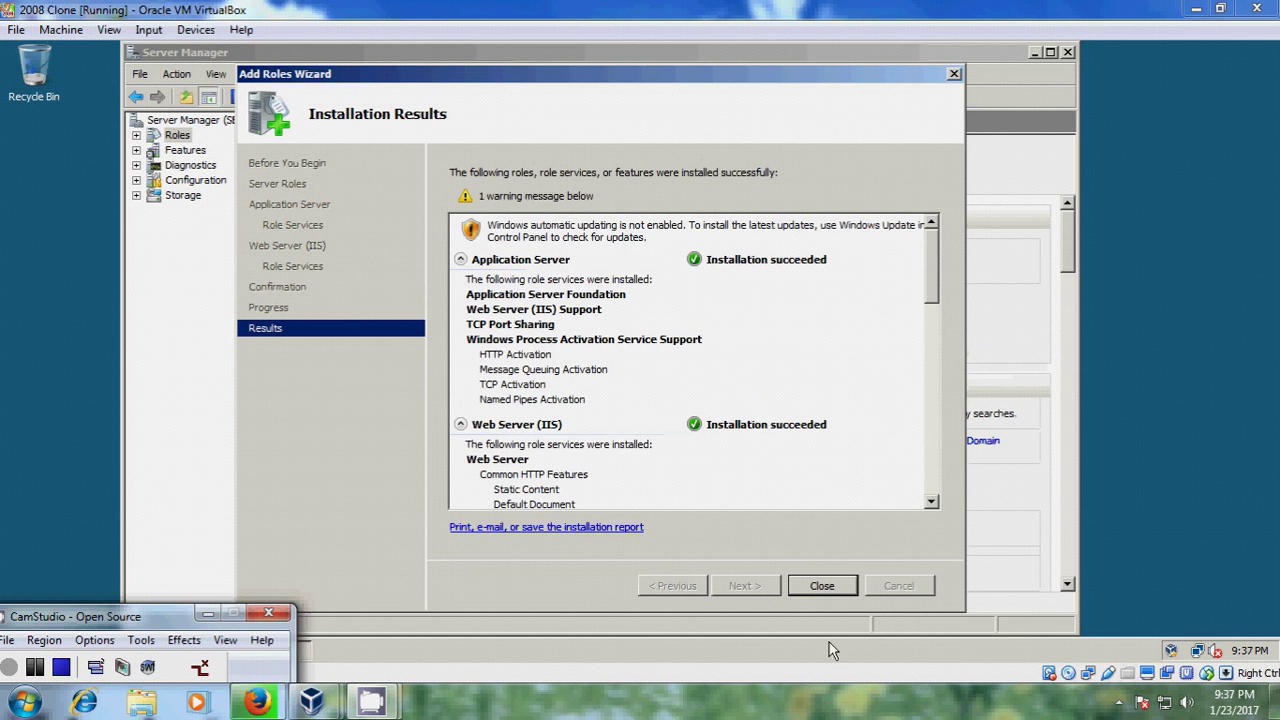
pyautogui.click(834, 588)
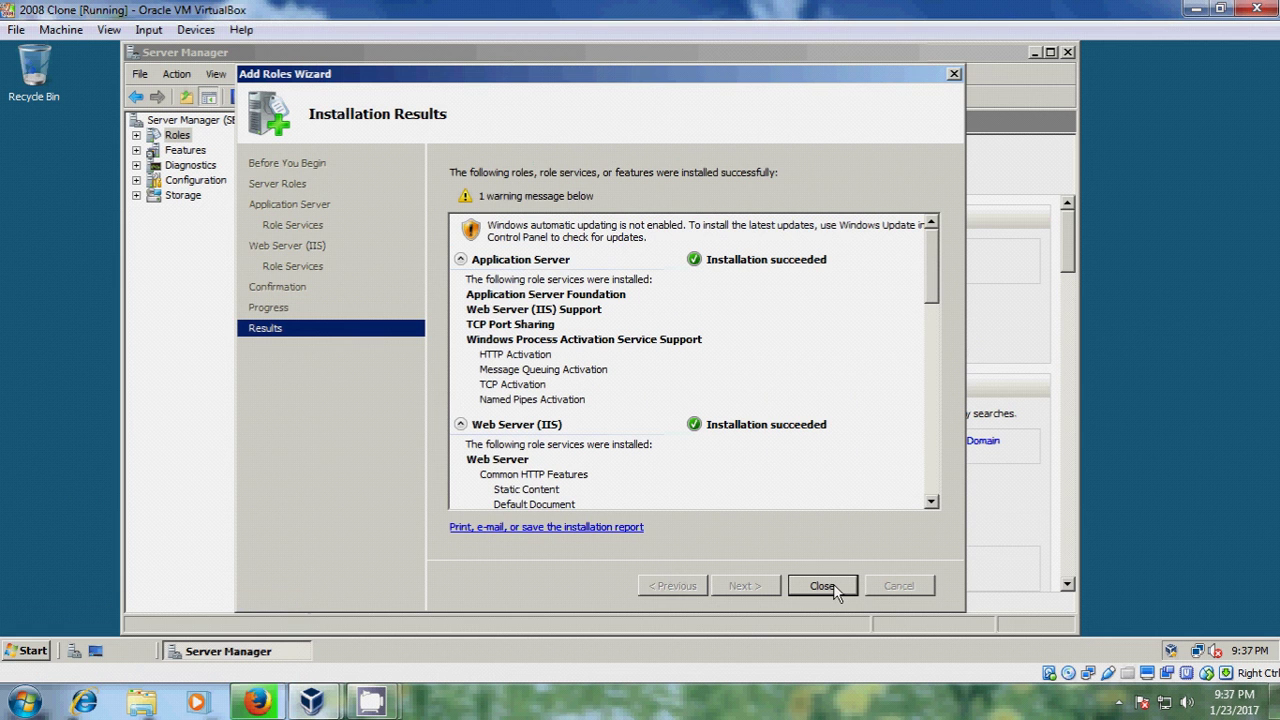
pyautogui.click(822, 586)
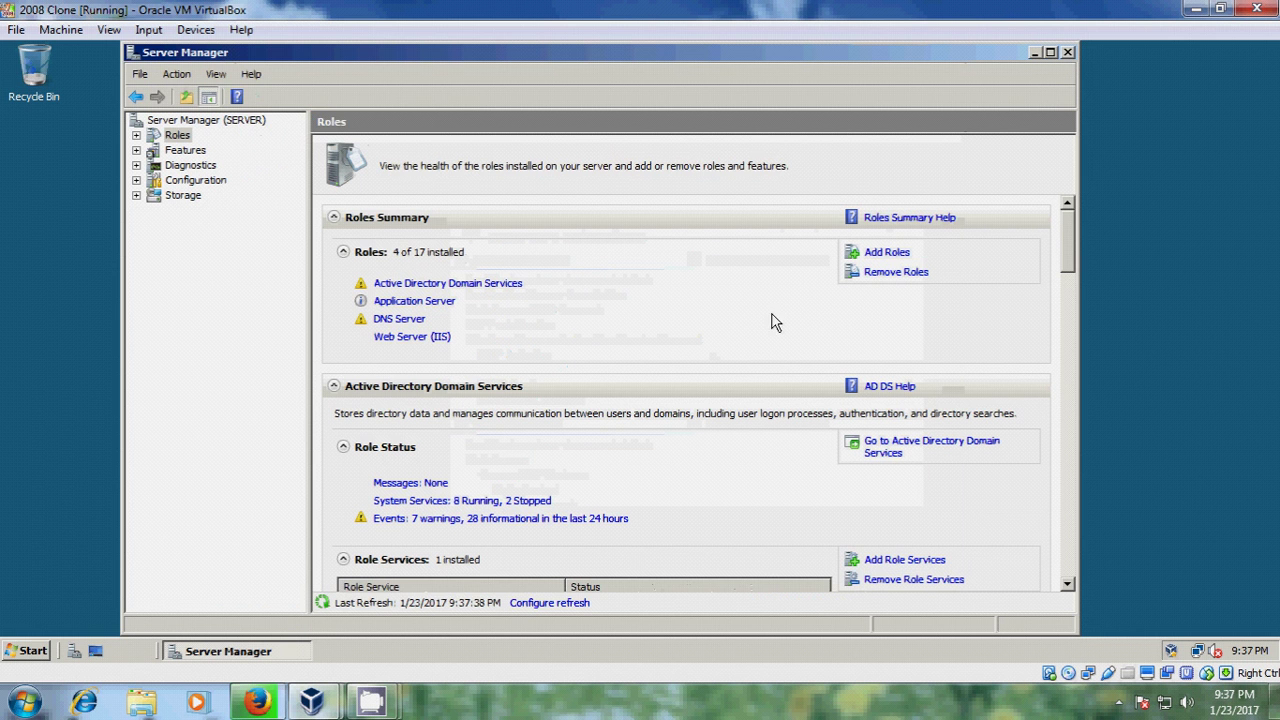
# Start adding another server role and select Active Directory Certificate Services
pyautogui.click(900, 254)
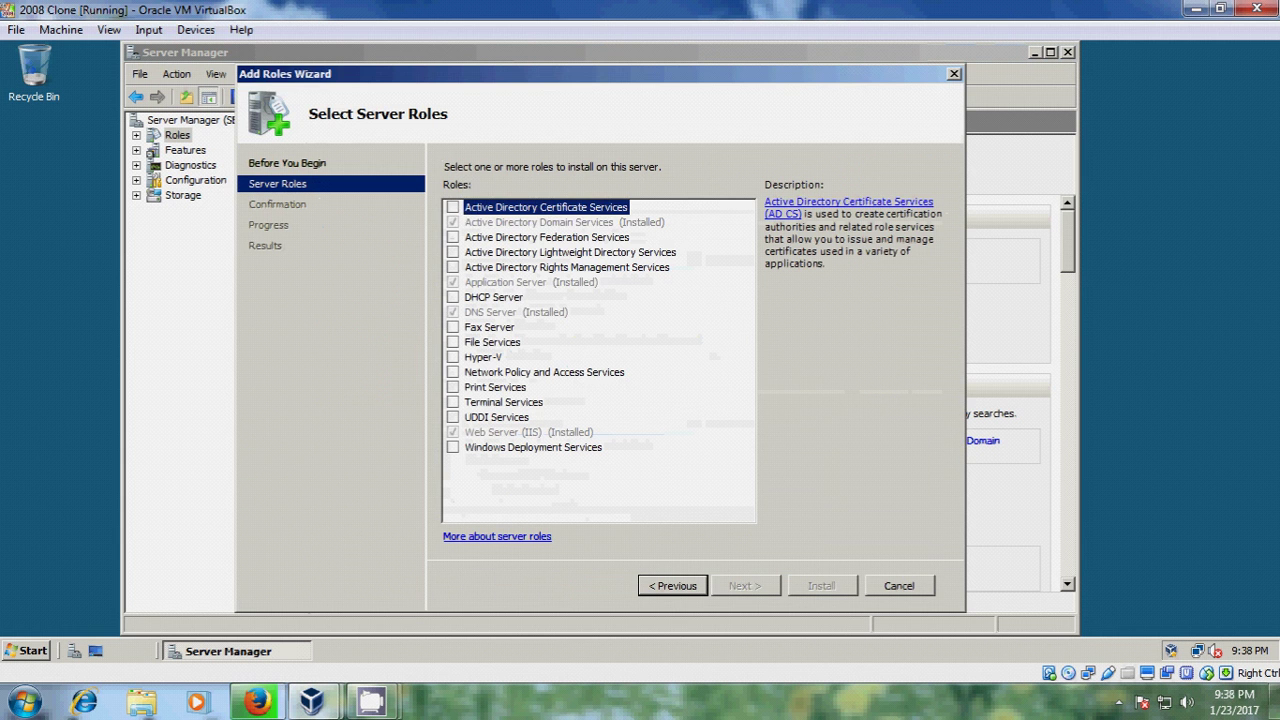
pyautogui.press('space')
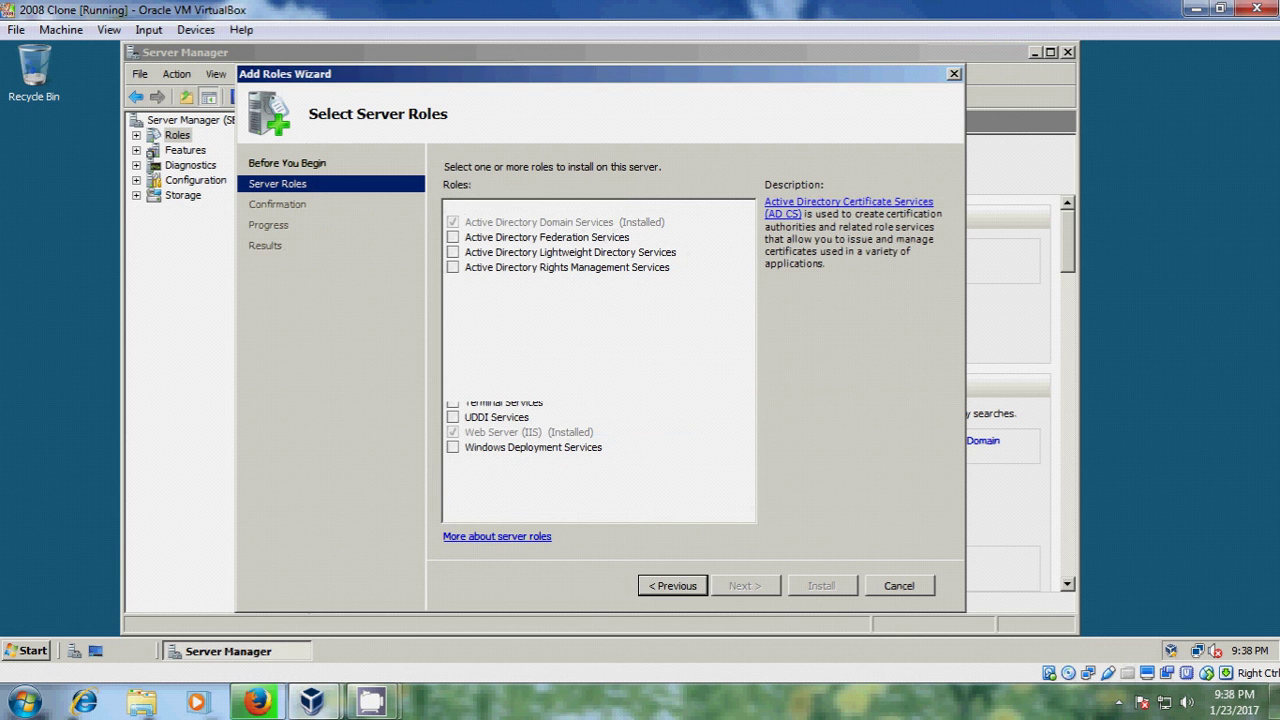
pyautogui.press('space')
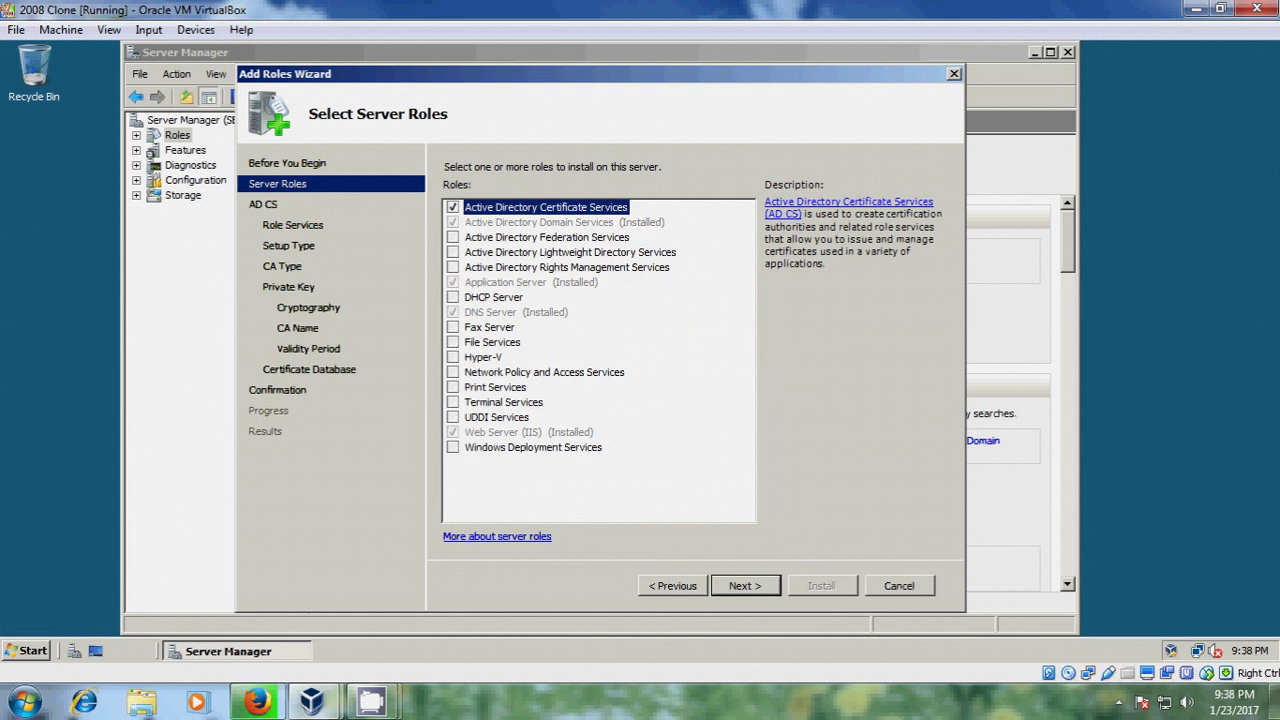
pyautogui.click(752, 590)
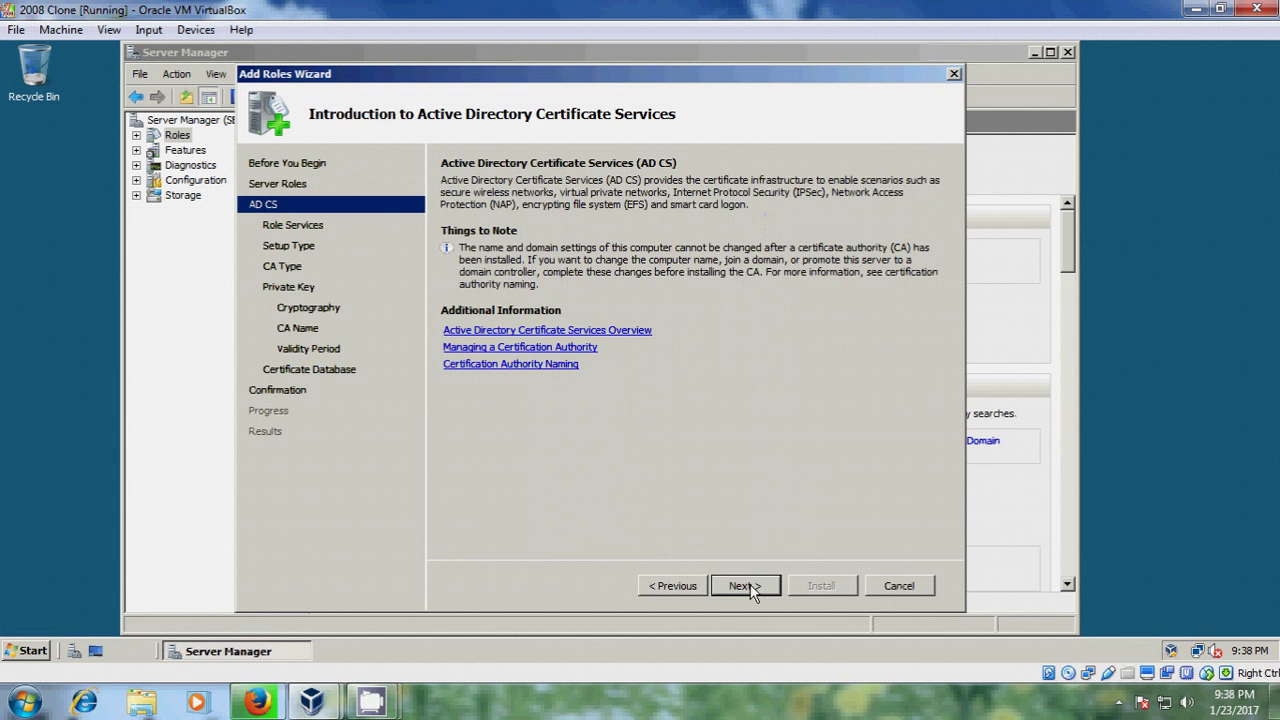
# Add Certification Authority Web Enrollment alongside Certification Authority as role services for Active Directory Certificate Services
pyautogui.click(744, 586)
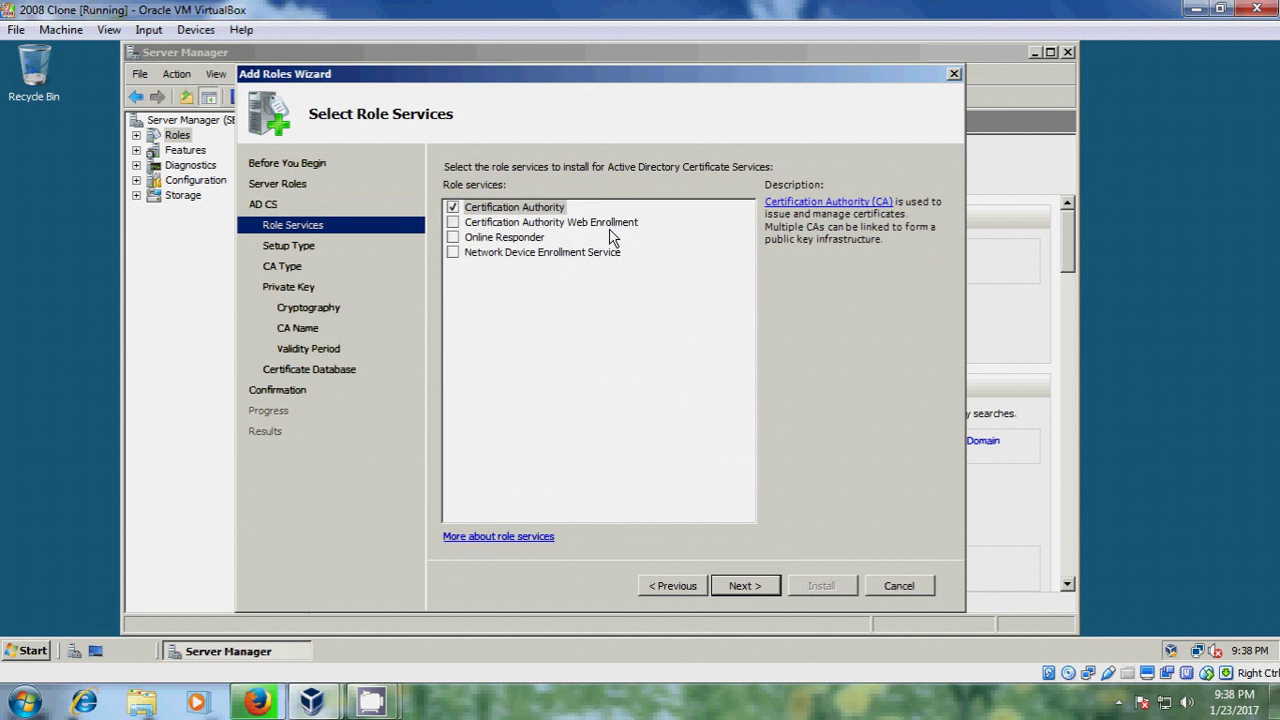
pyautogui.click(453, 222)
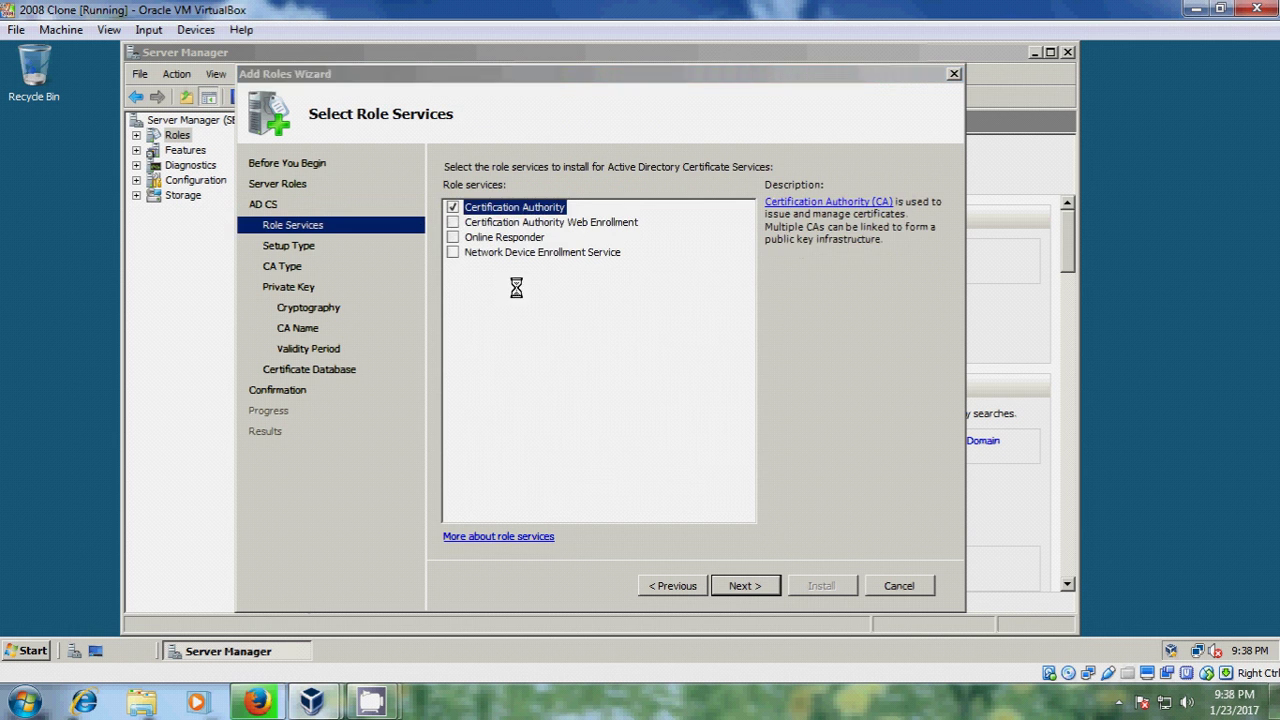
pyautogui.click(745, 586)
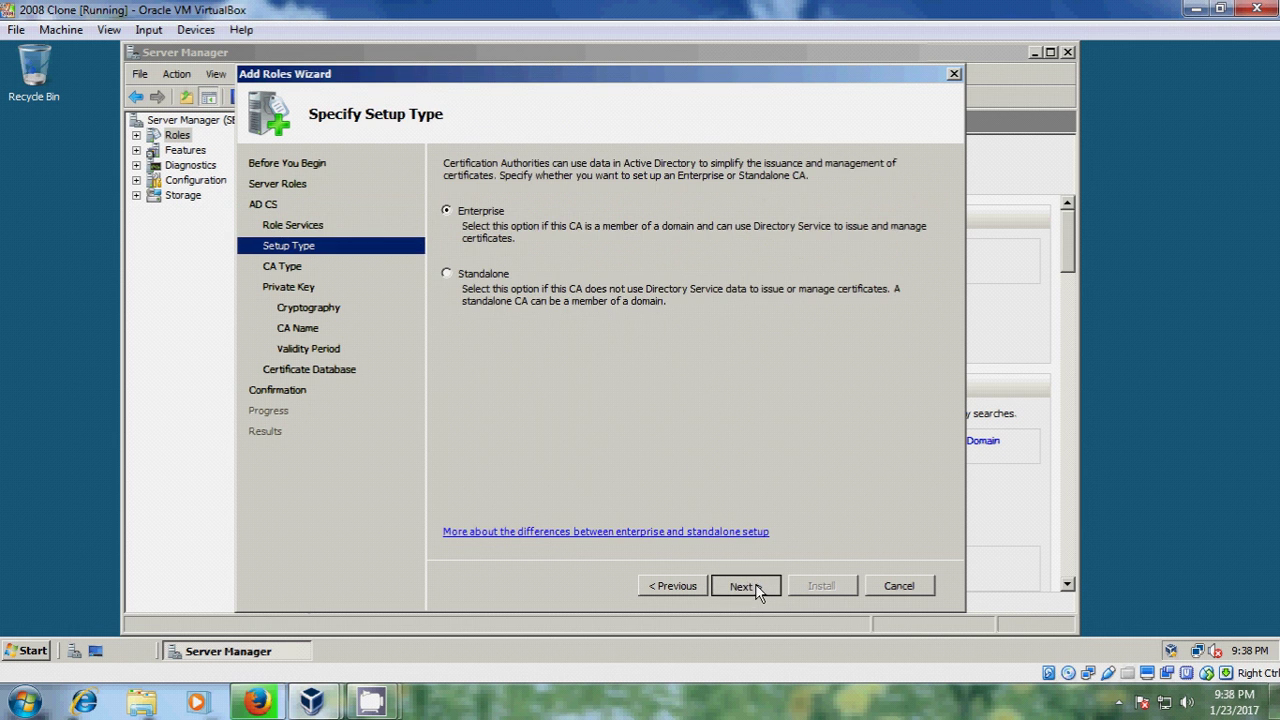
# Accept the Enterprise setup type, the default CA type and the creation of a new private key
pyautogui.click(757, 591)
pyautogui.click(756, 594)
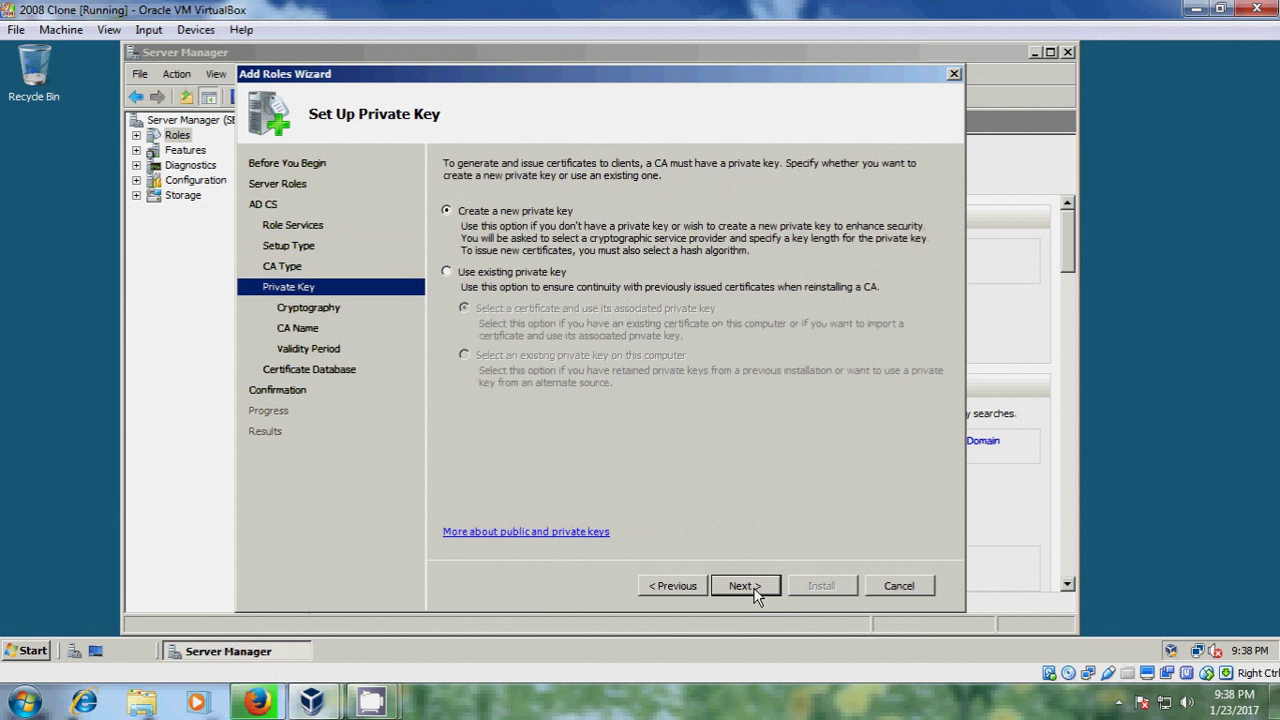
pyautogui.click(756, 594)
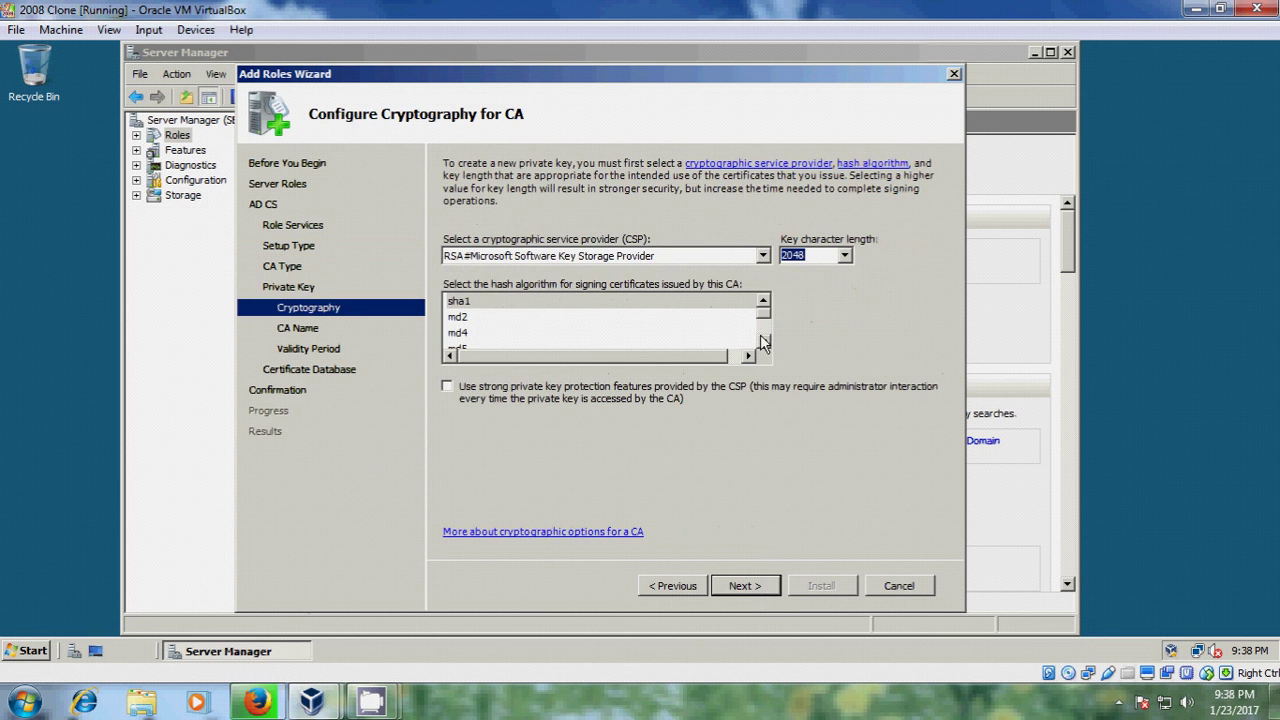
# Choose sha256 as the CA's hash algorithm and accept the common name office-SERVER-CA
pyautogui.scroll(-2, 760, 334)
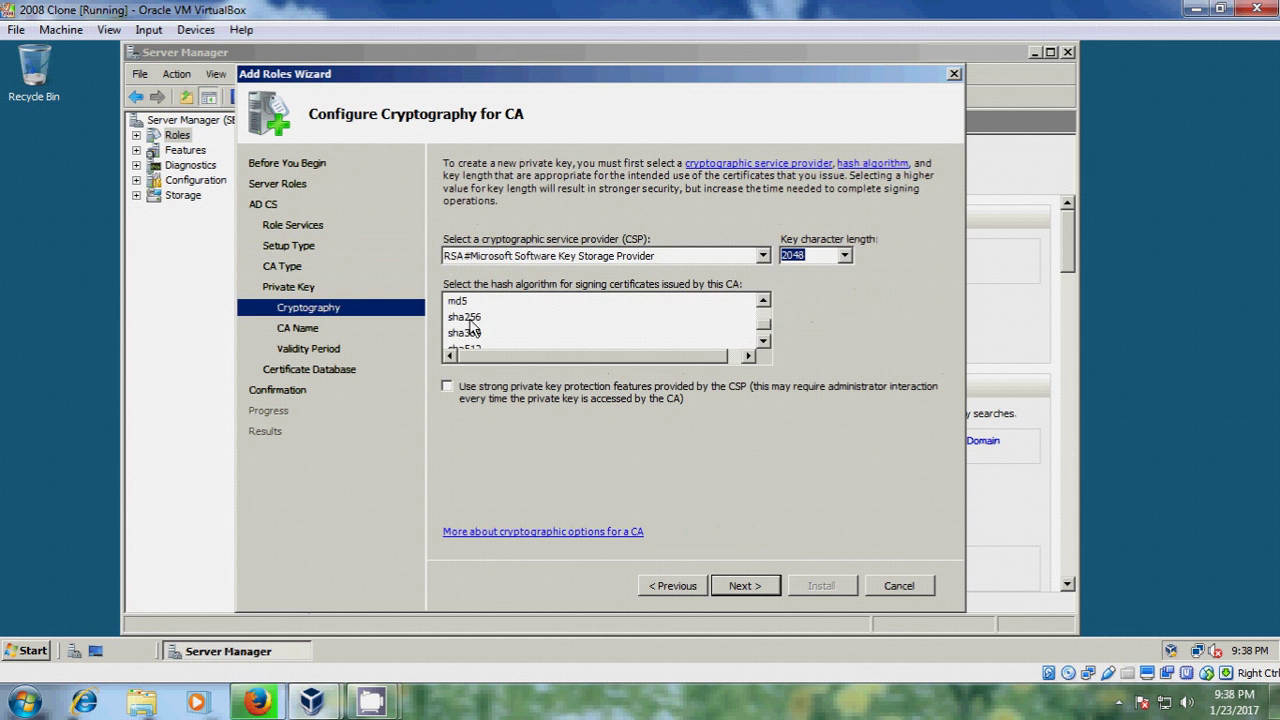
pyautogui.click(473, 318)
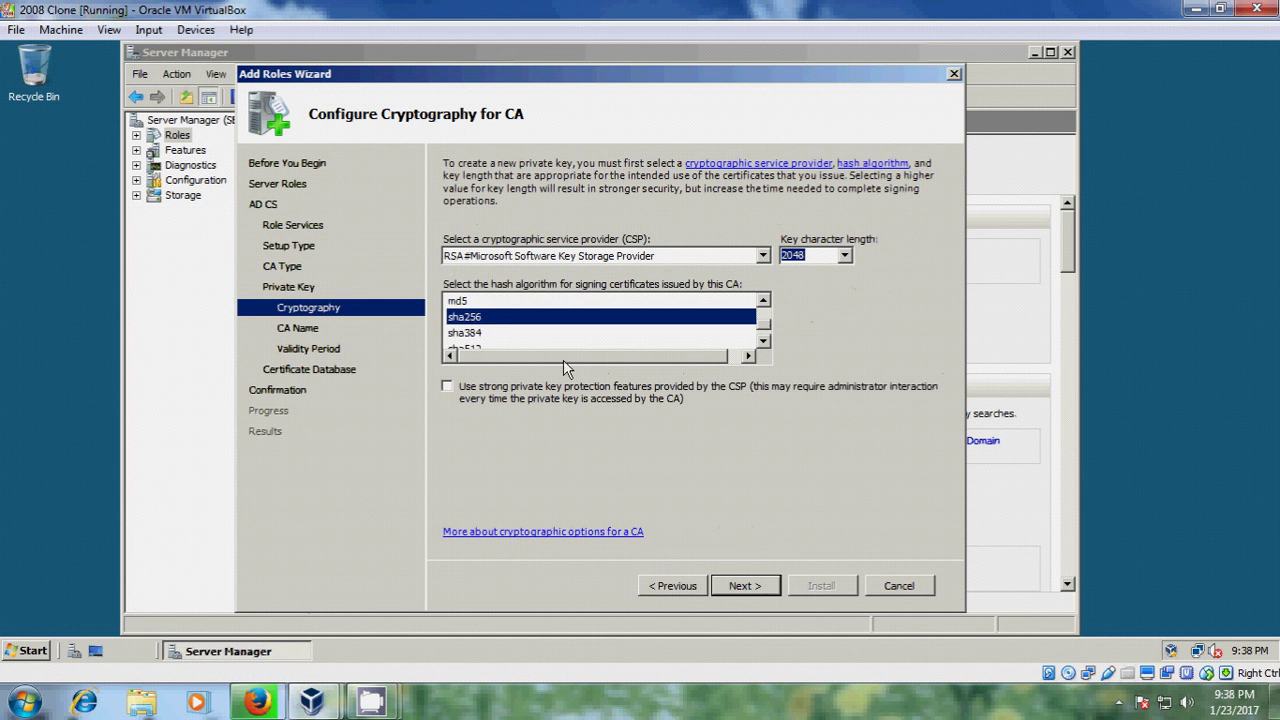
pyautogui.click(745, 587)
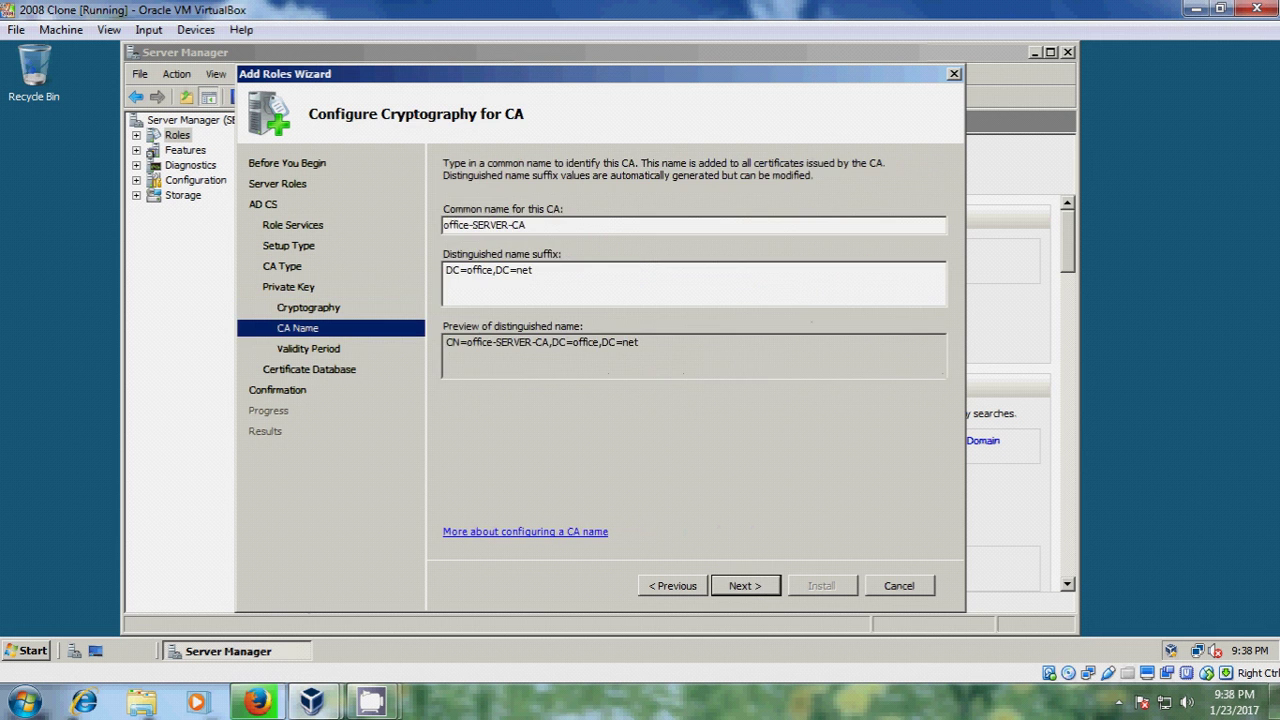
pyautogui.click(743, 587)
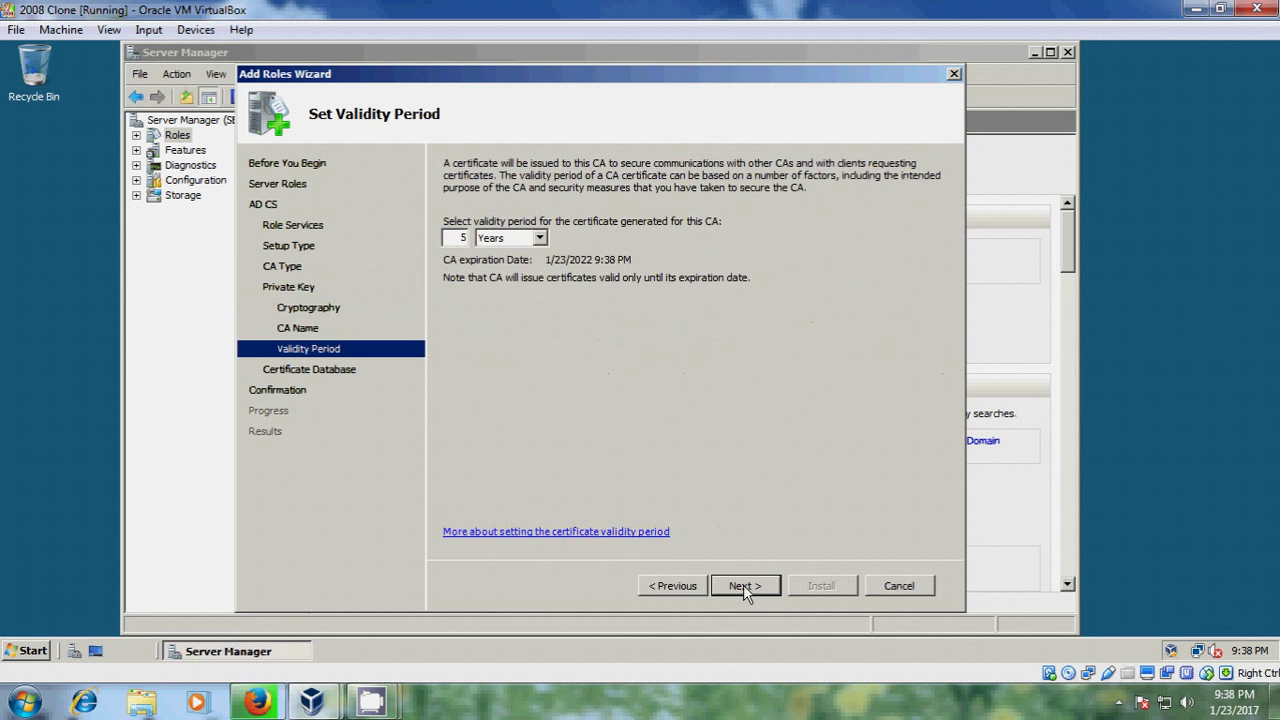
# Accept the 5-year validity period and the default certificate database locations, and install Active Directory Certificate Services
pyautogui.click(743, 586)
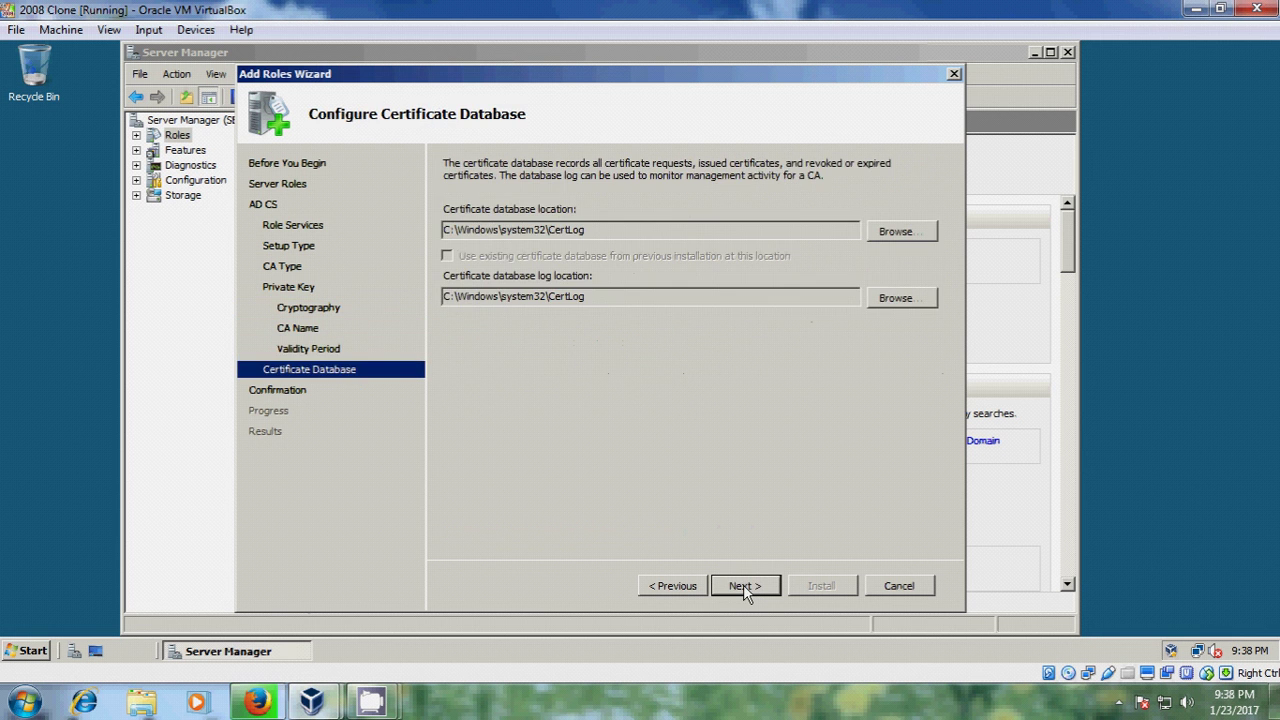
pyautogui.click(743, 586)
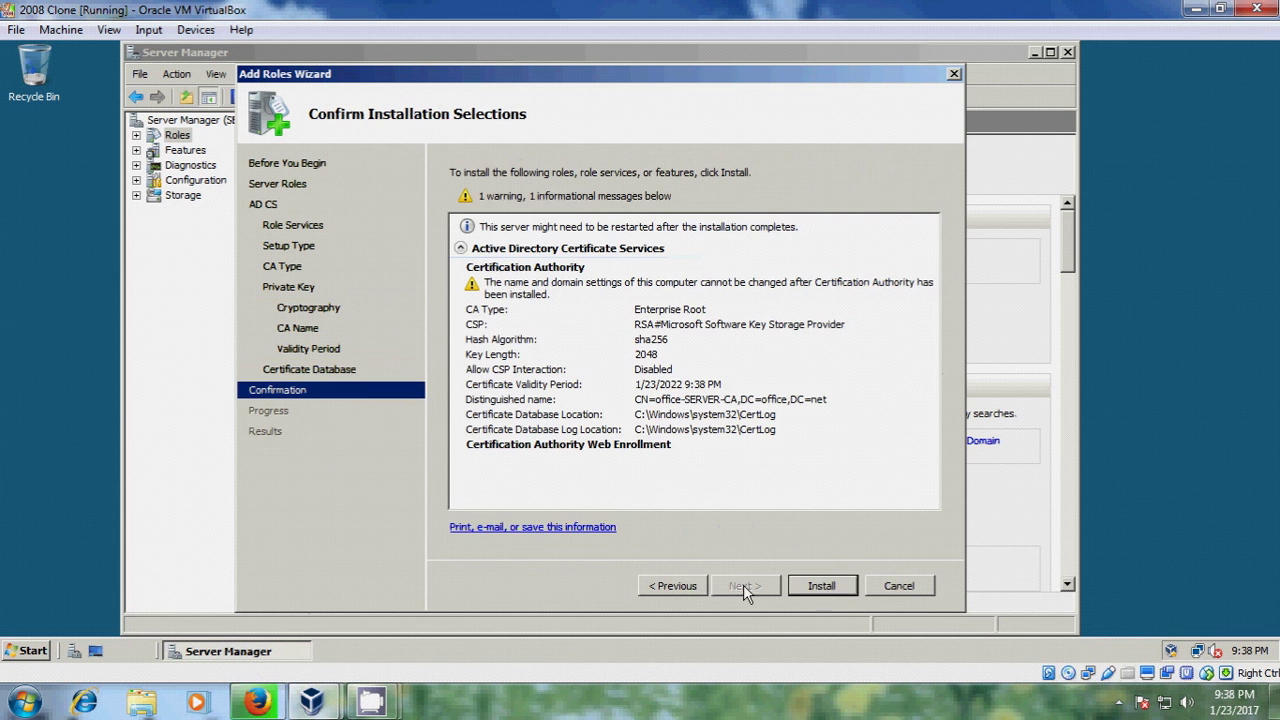
pyautogui.click(822, 587)
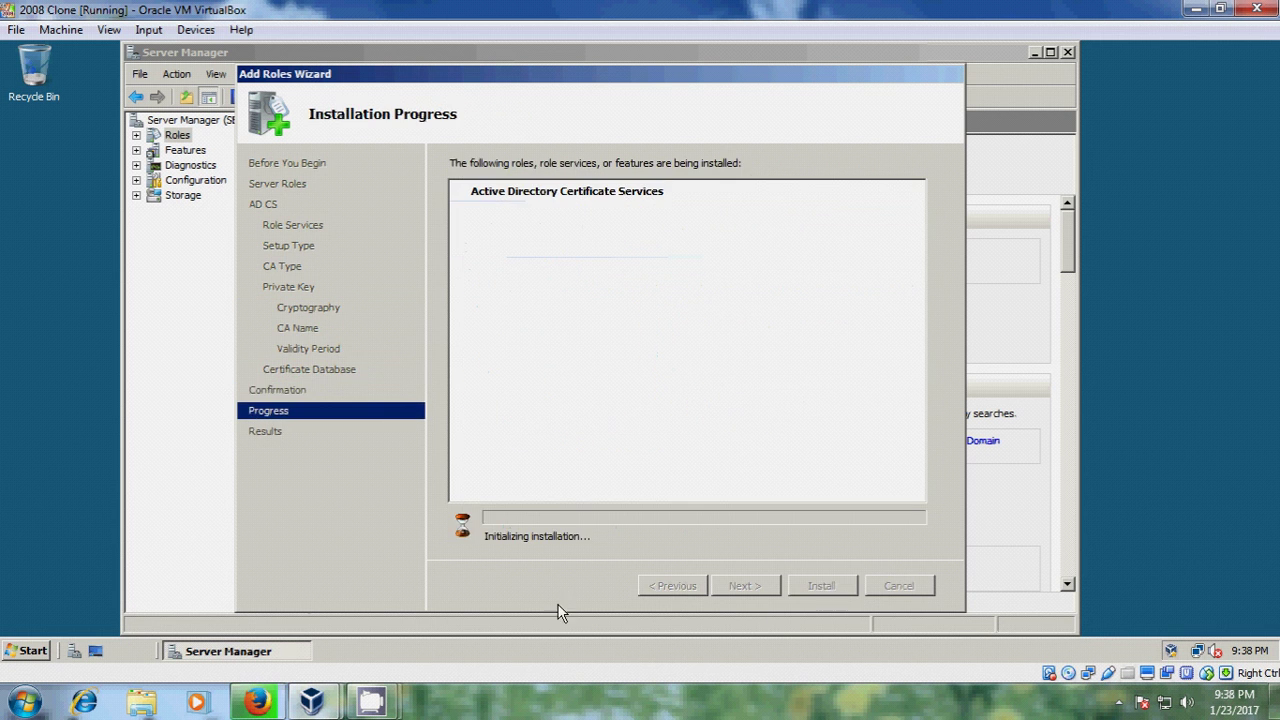
pyautogui.click(371, 702)
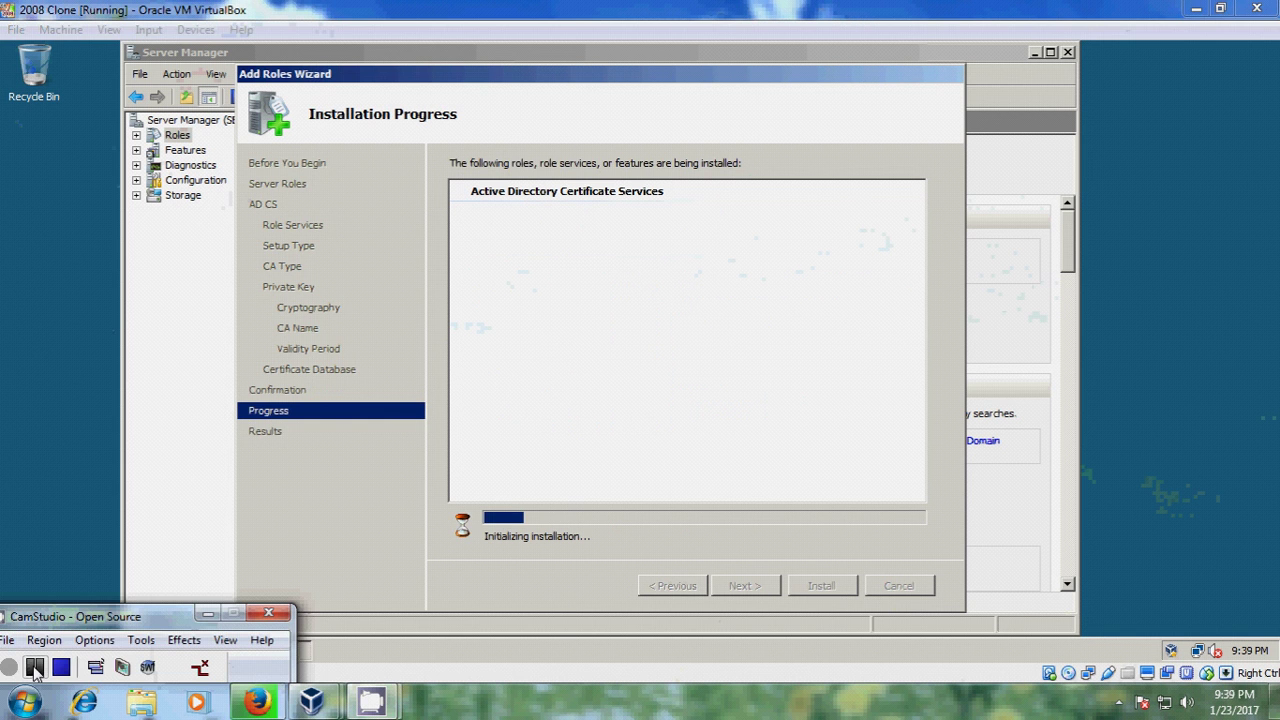
pyautogui.click(34, 667)
pyautogui.click(8, 668)
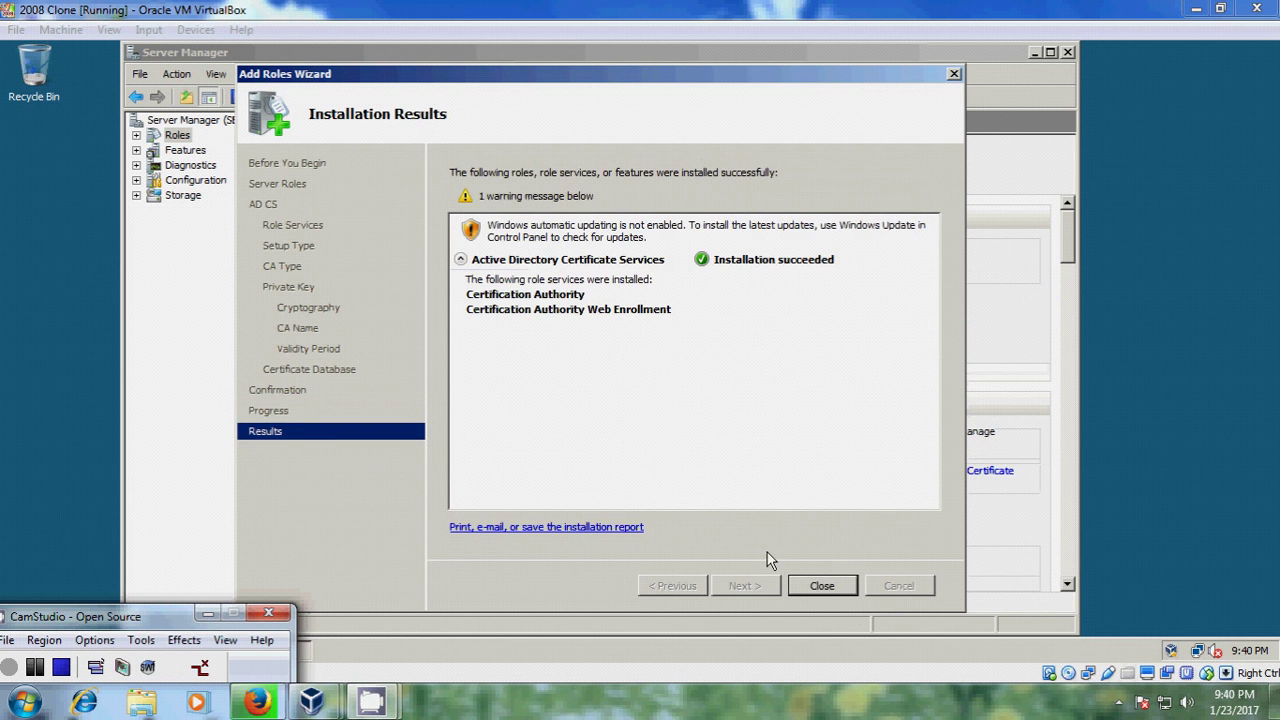
# Close the Add Roles Wizard and open the Certification Authority console
pyautogui.click(832, 592)
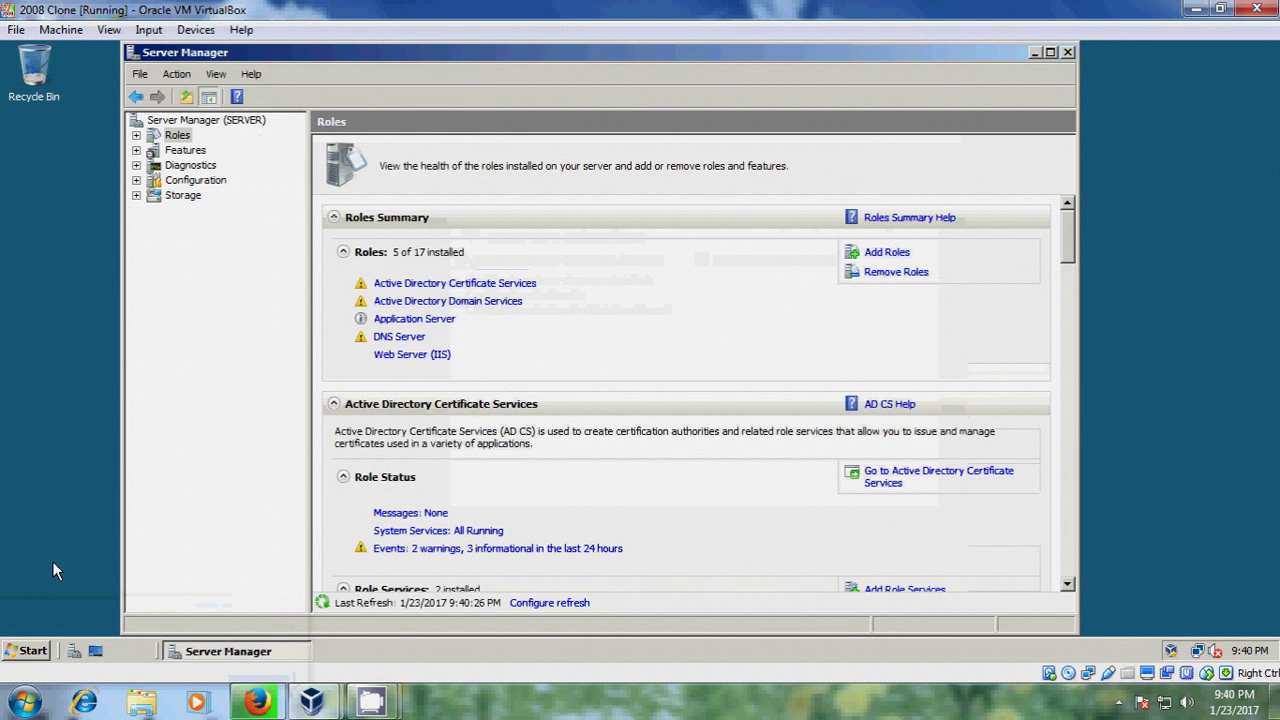
pyautogui.click(26, 652)
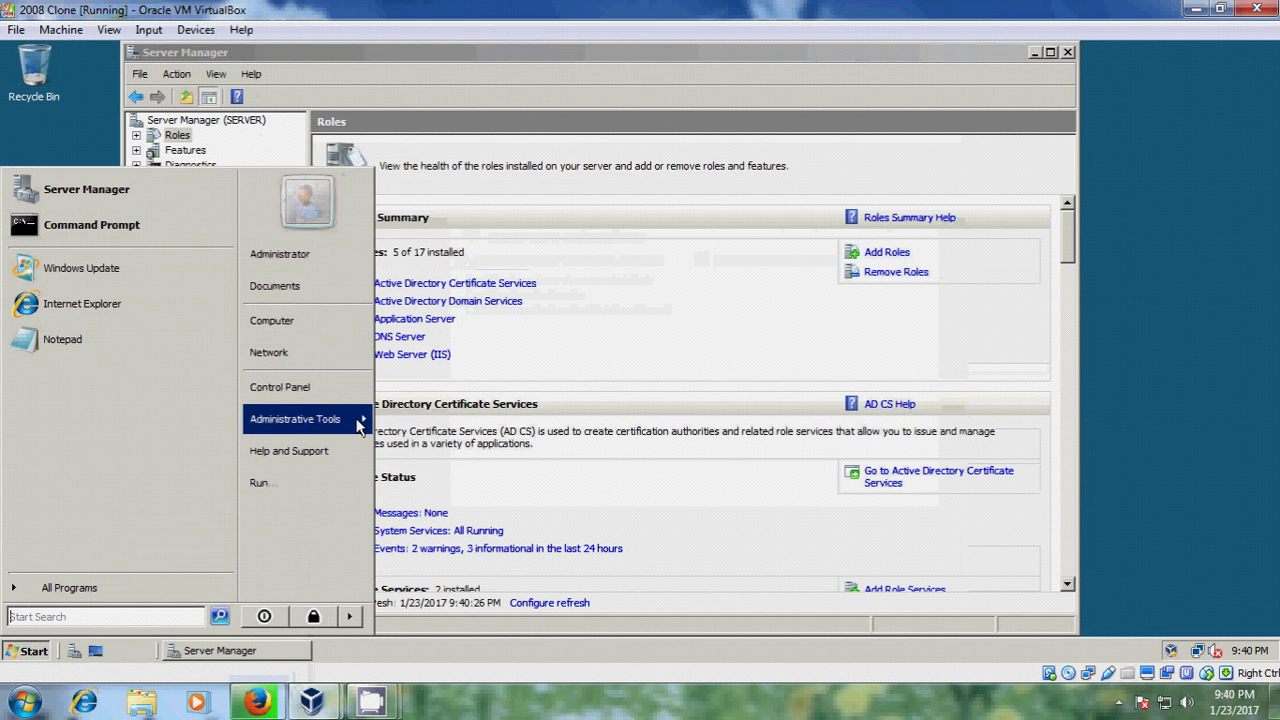
pyautogui.moveTo(358, 424)
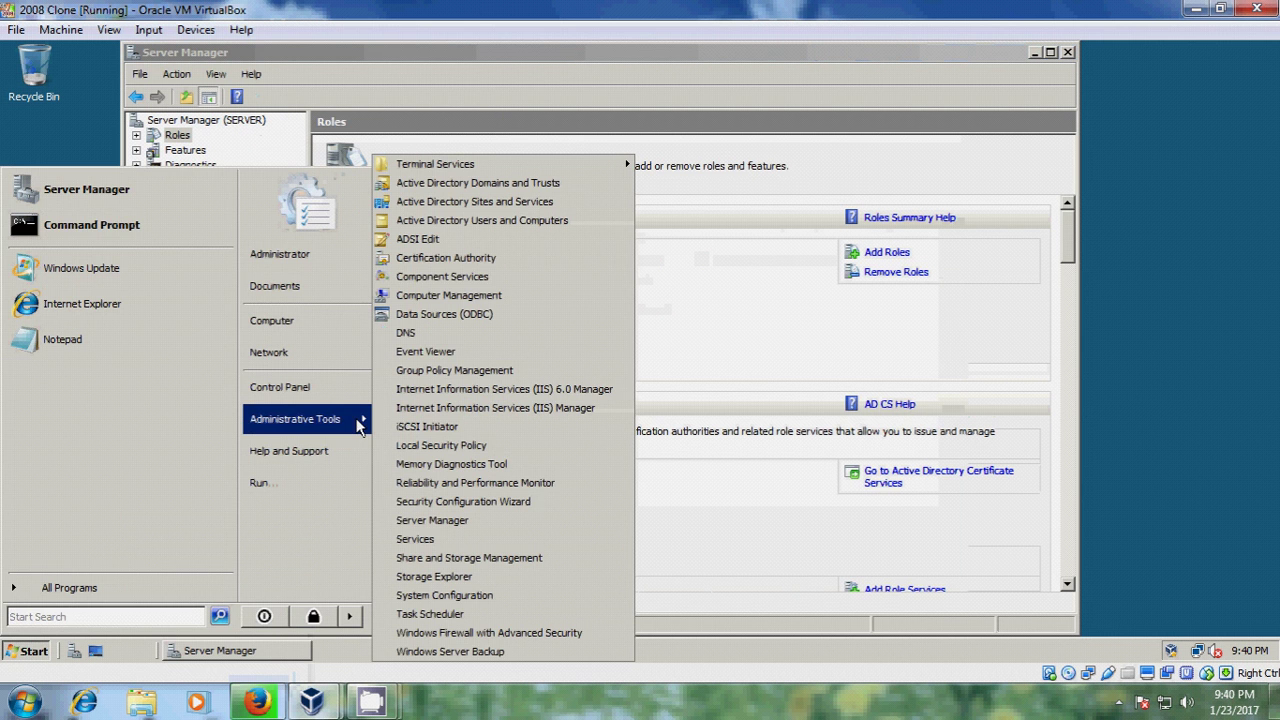
pyautogui.click(527, 264)
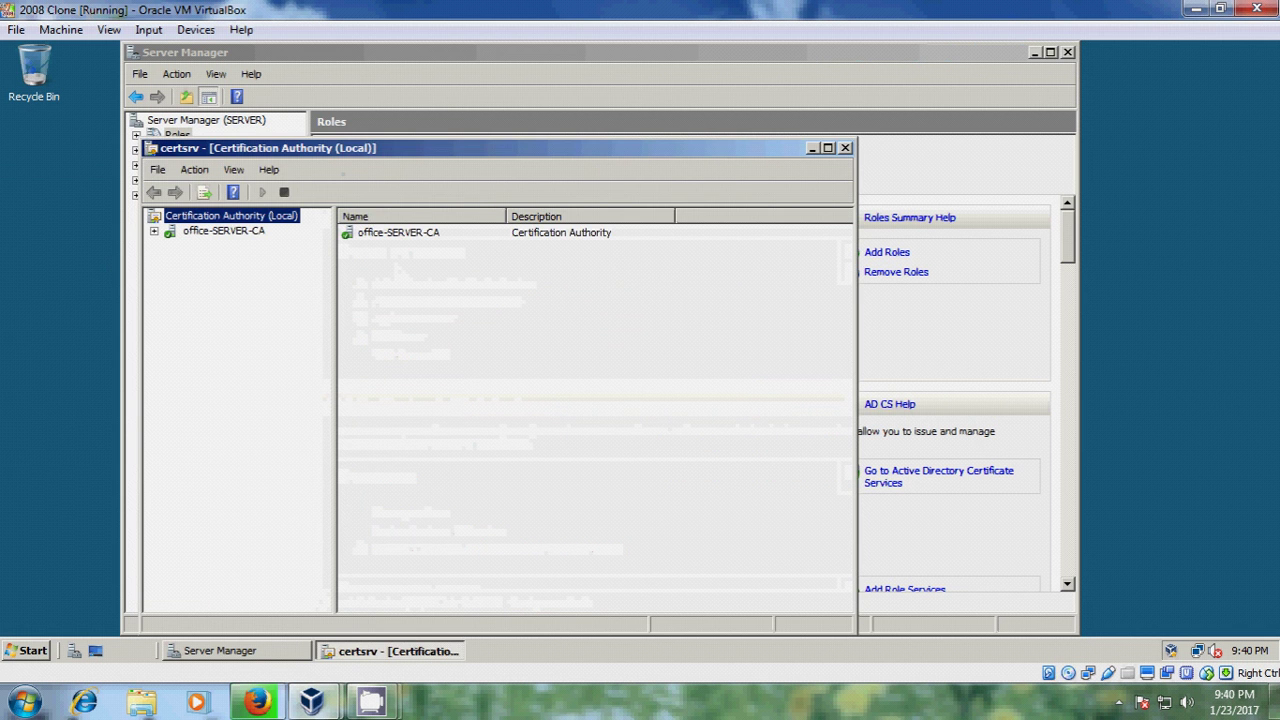
# Open the Certificate Templates Console for managing the certificate templates of office-SERVER-CA
pyautogui.click(154, 231)
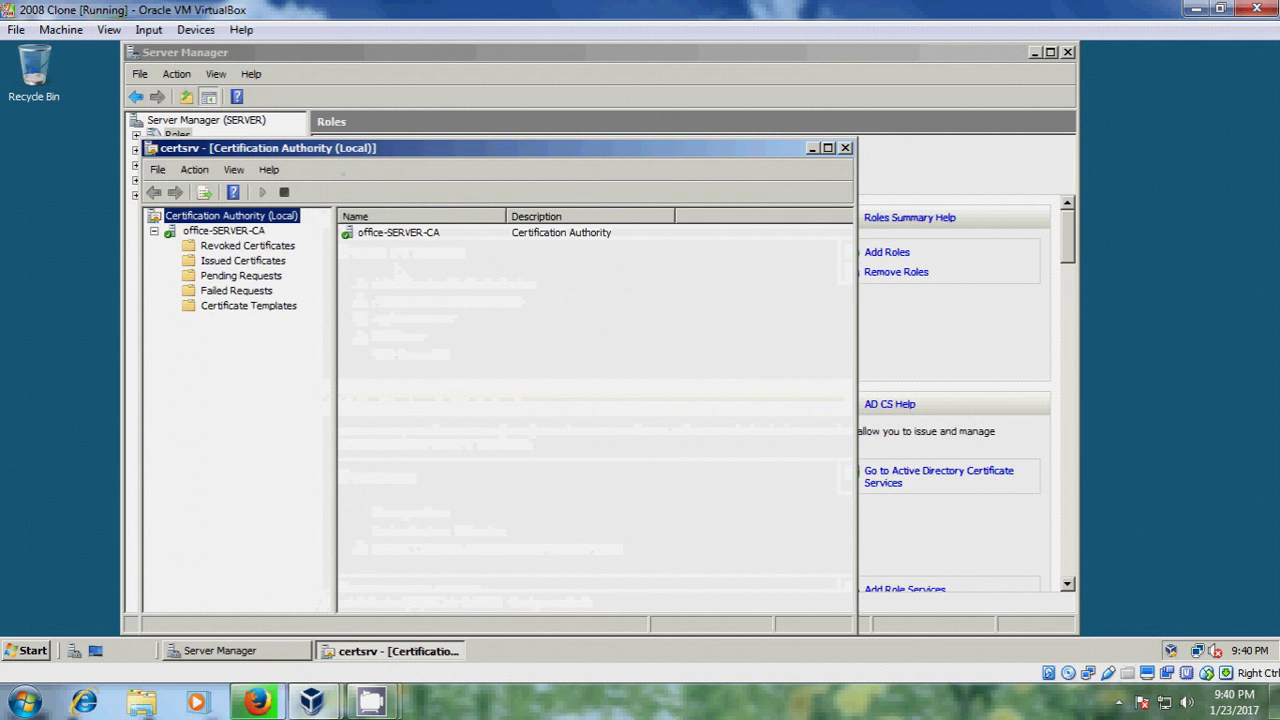
pyautogui.click(256, 308)
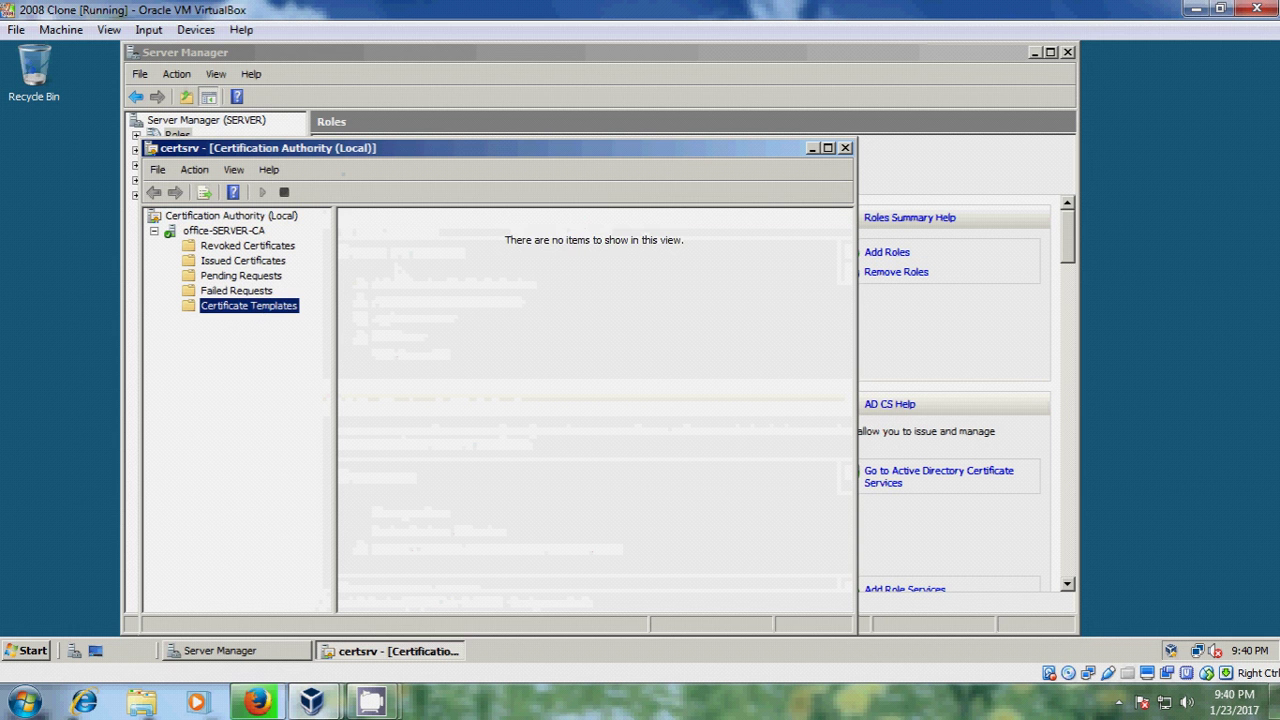
pyautogui.rightClick(258, 310)
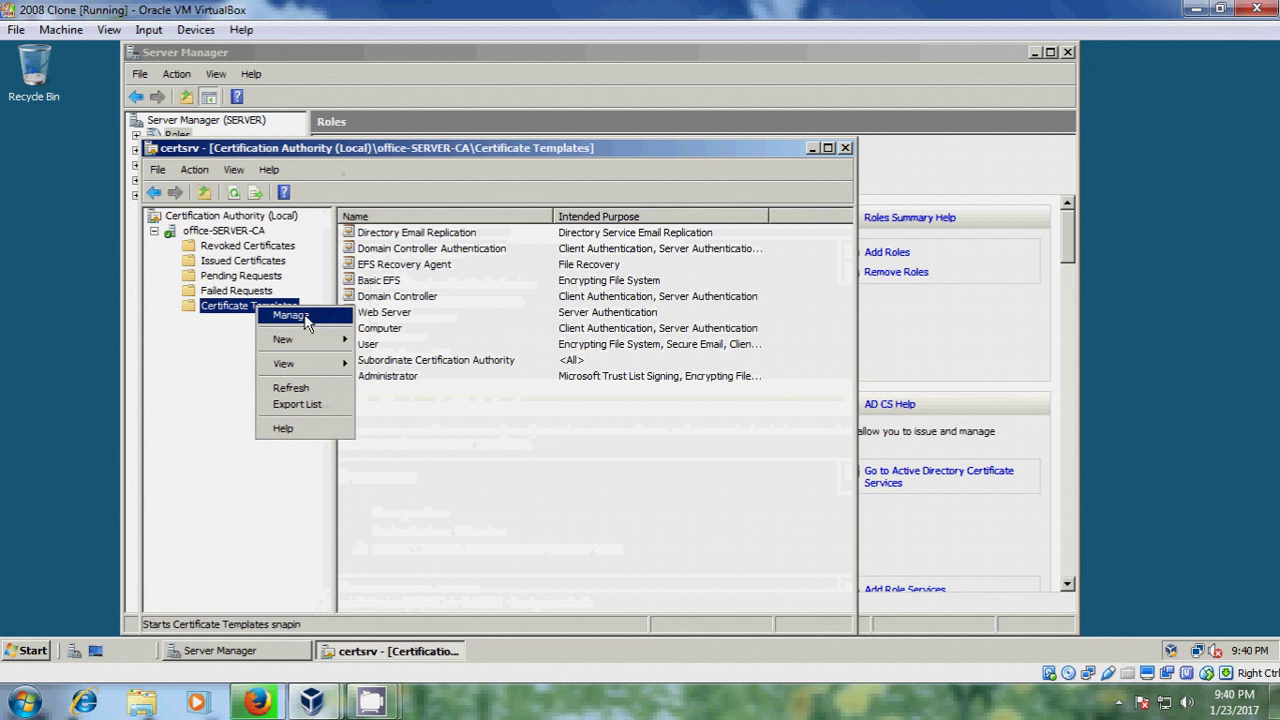
pyautogui.click(300, 316)
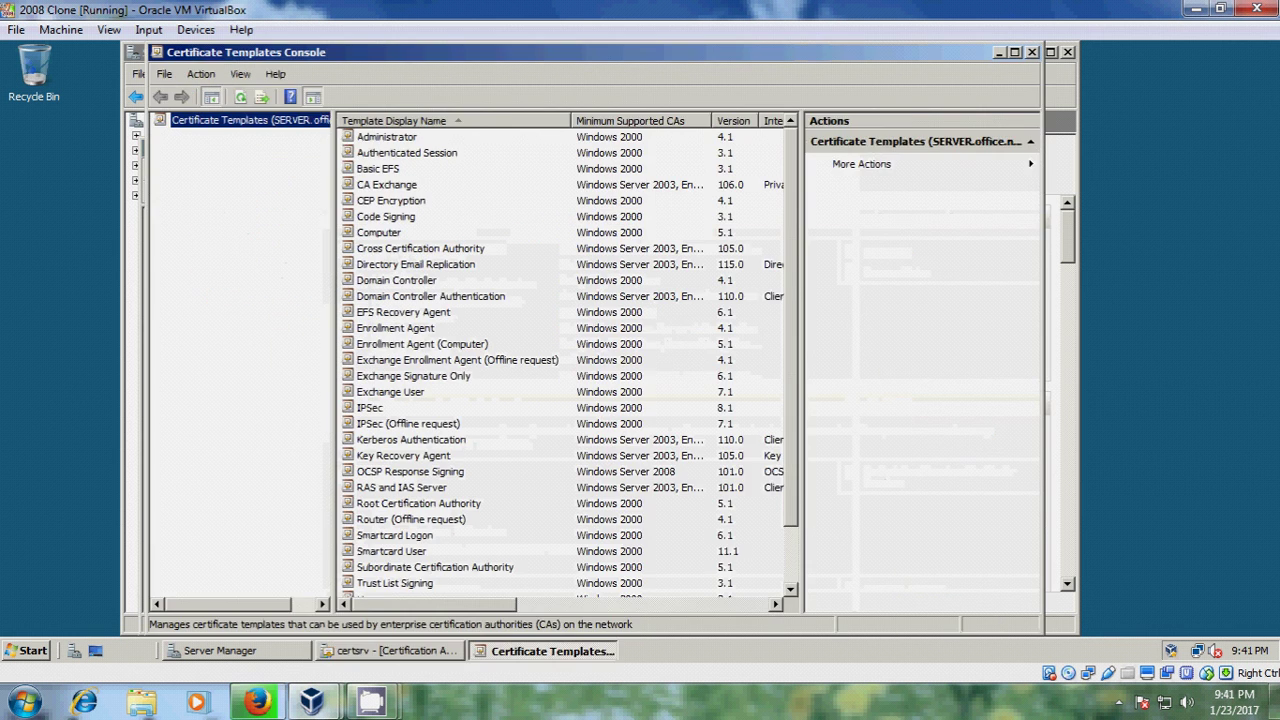
# Duplicate the Web Server template with Windows Server 2008, Enterprise Edition as the minimum supported CA version
pyautogui.moveTo(790, 212); pyautogui.dragTo(815, 410)
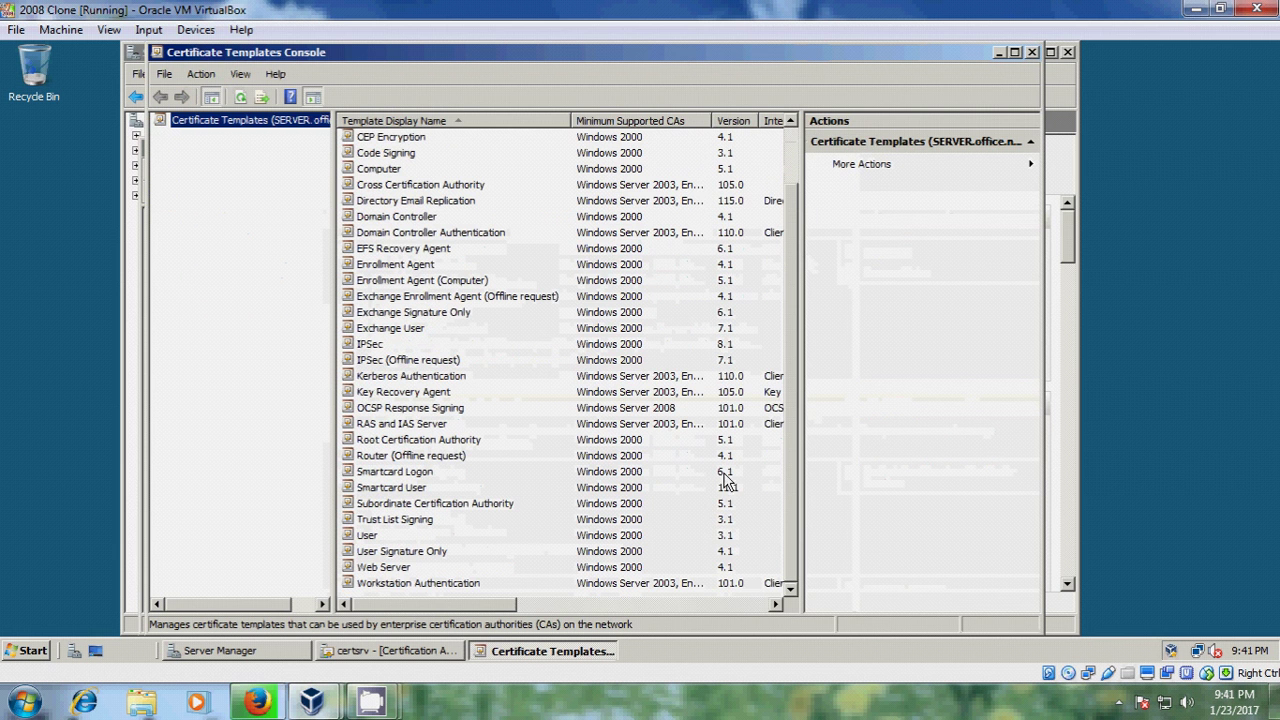
pyautogui.click(397, 570)
pyautogui.rightClick(396, 571)
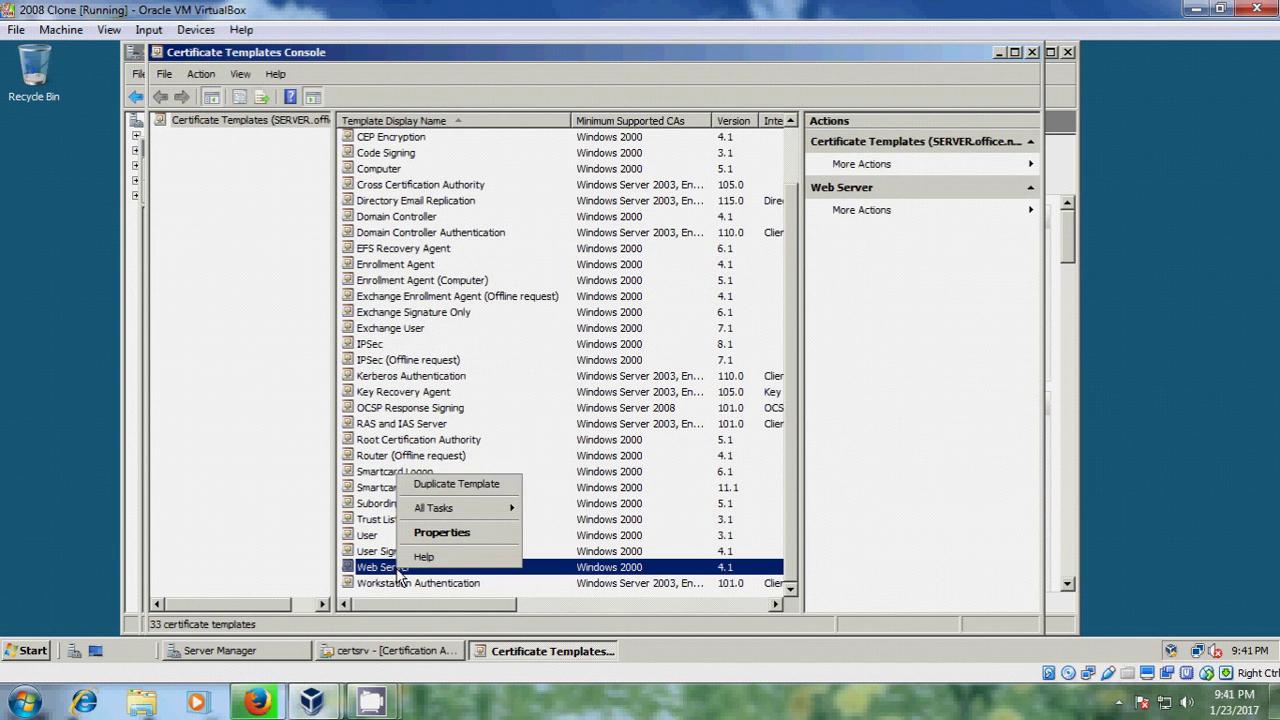
pyautogui.click(487, 483)
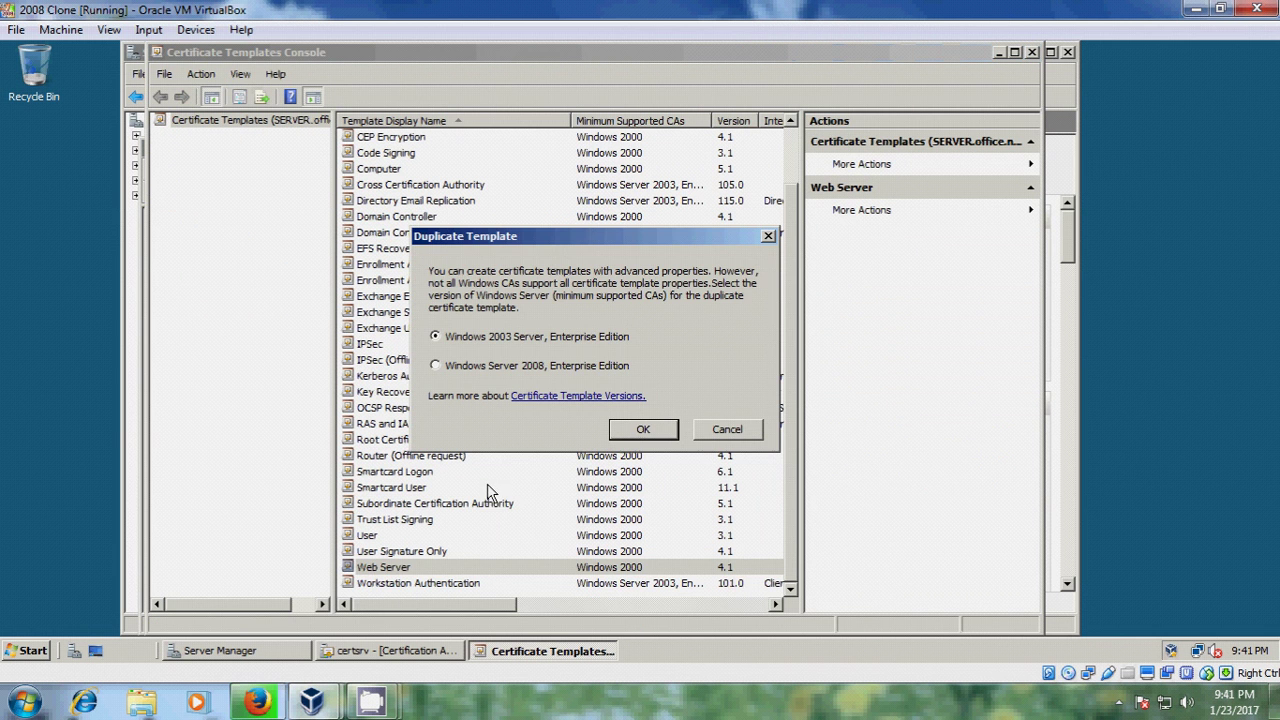
pyautogui.click(502, 369)
pyautogui.click(643, 430)
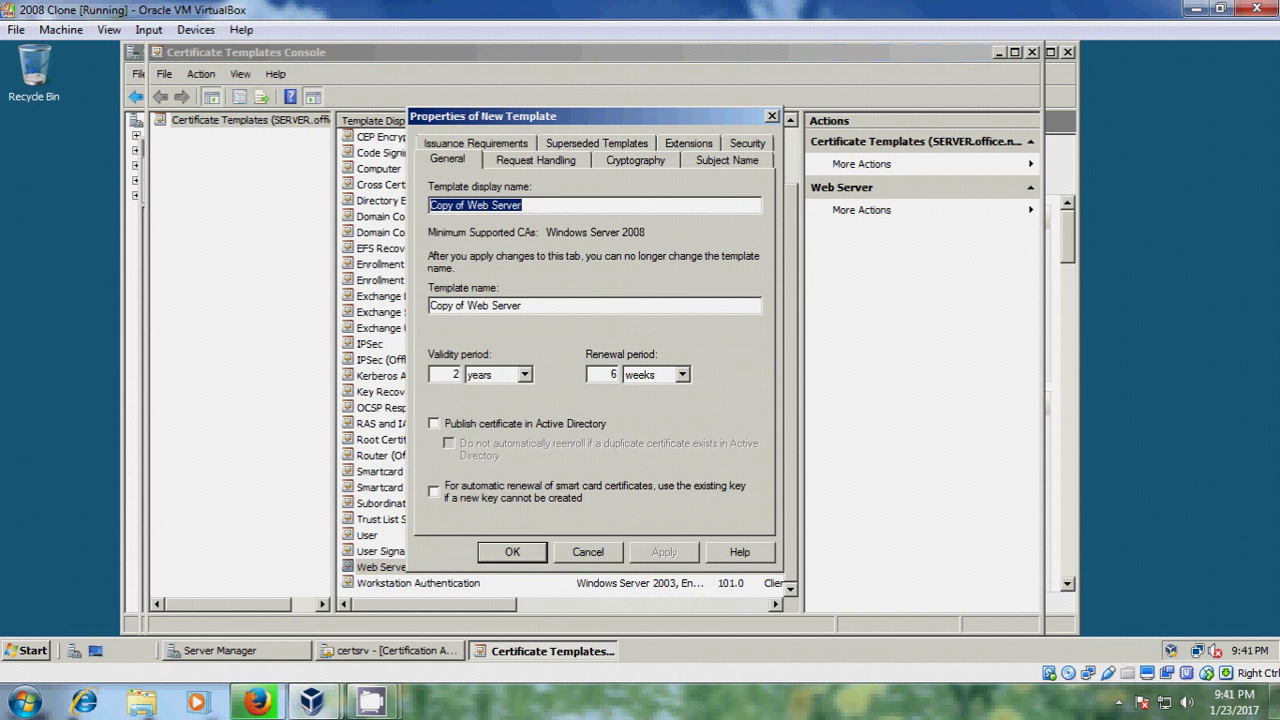
# Change the duplicated template's display name to New Web Server
pyautogui.click(461, 205)
pyautogui.press('BackSpace')
pyautogui.press('BackSpace')
pyautogui.press('BackSpace')
pyautogui.press('BackSpace')
pyautogui.press('BackSpace')
pyautogui.press('BackSpace')
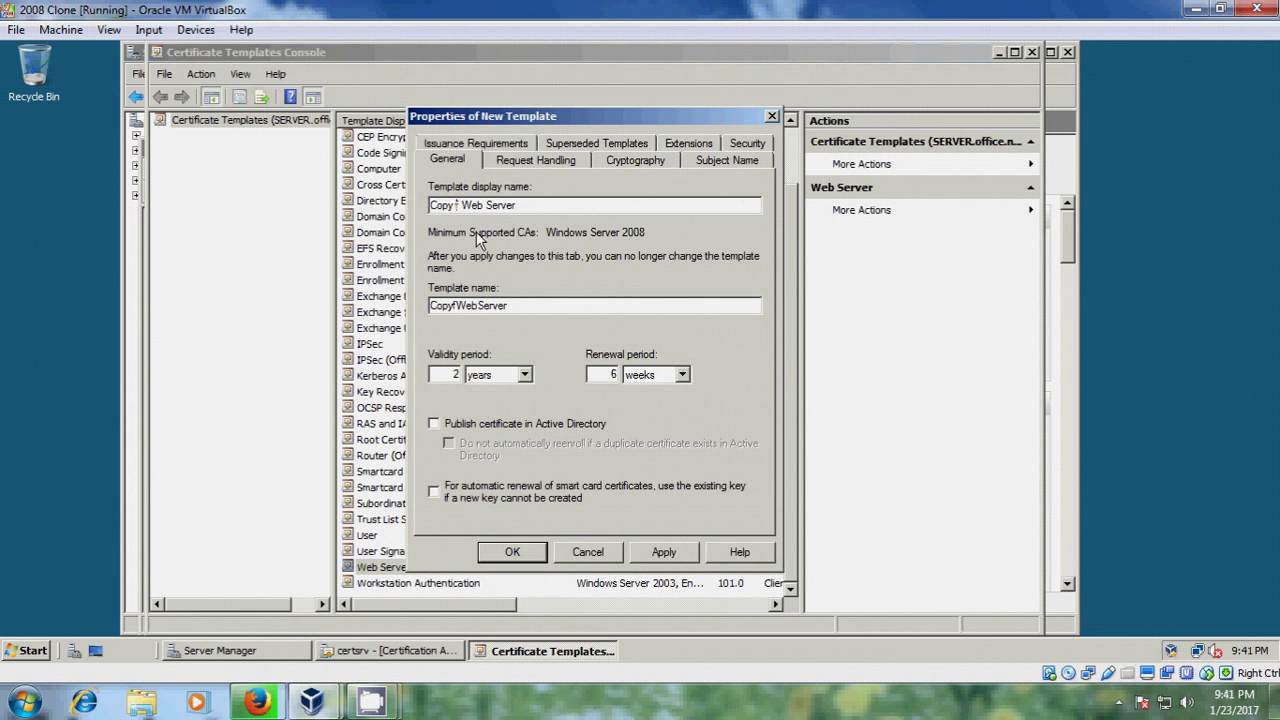
pyautogui.press('Delete')
pyautogui.press('Delete')
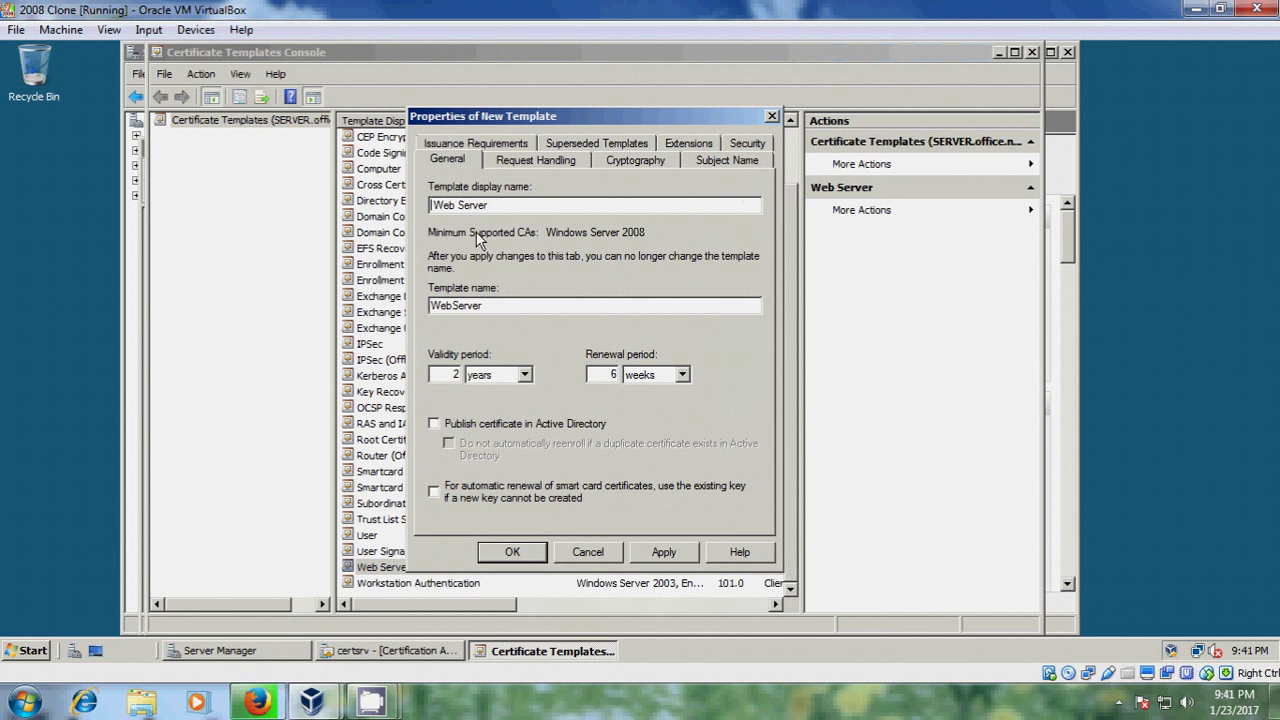
pyautogui.write('New')
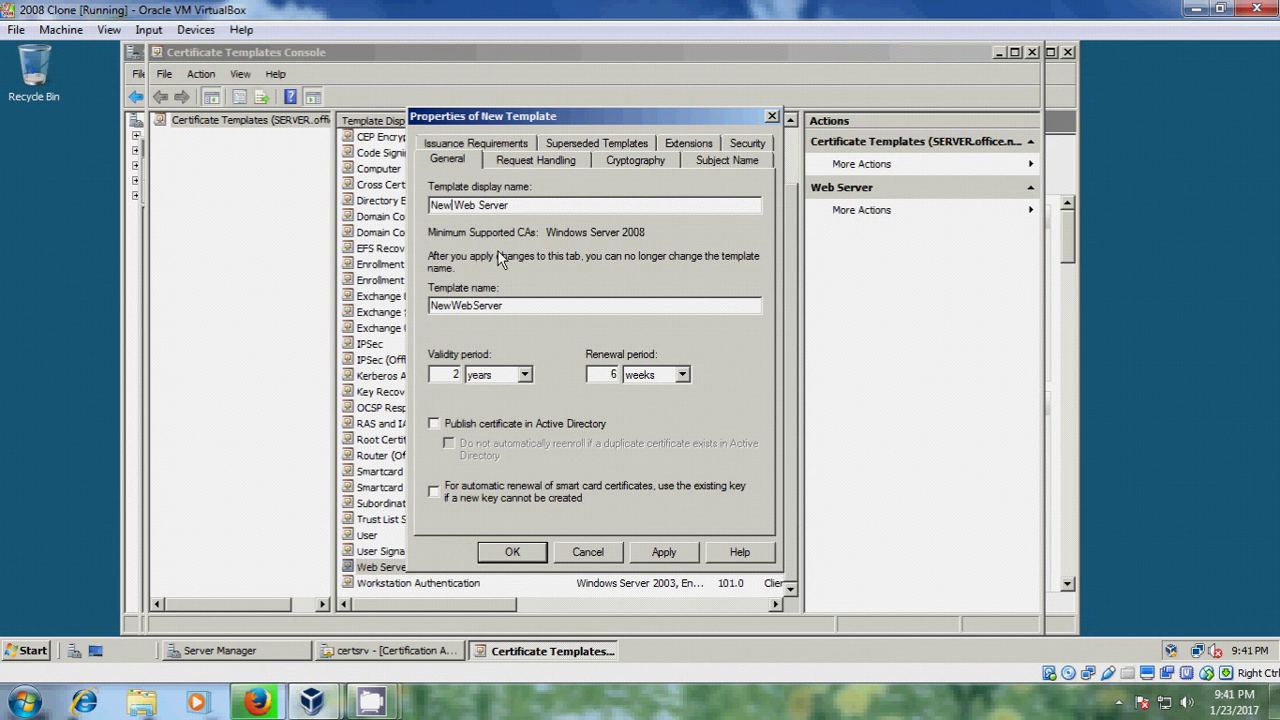
# Allow the Enroll and Autoenroll permissions for Authenticated Users on the New Web Server template
pyautogui.click(760, 143)
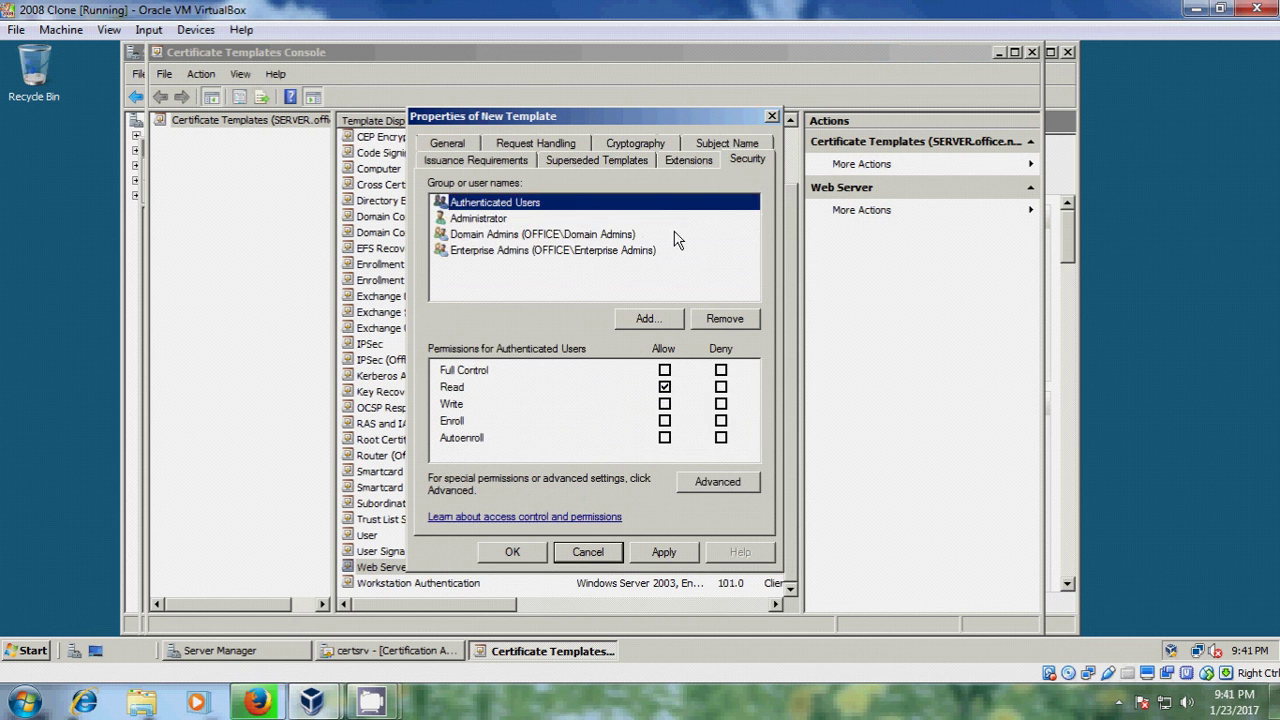
pyautogui.click(666, 420)
pyautogui.click(666, 421)
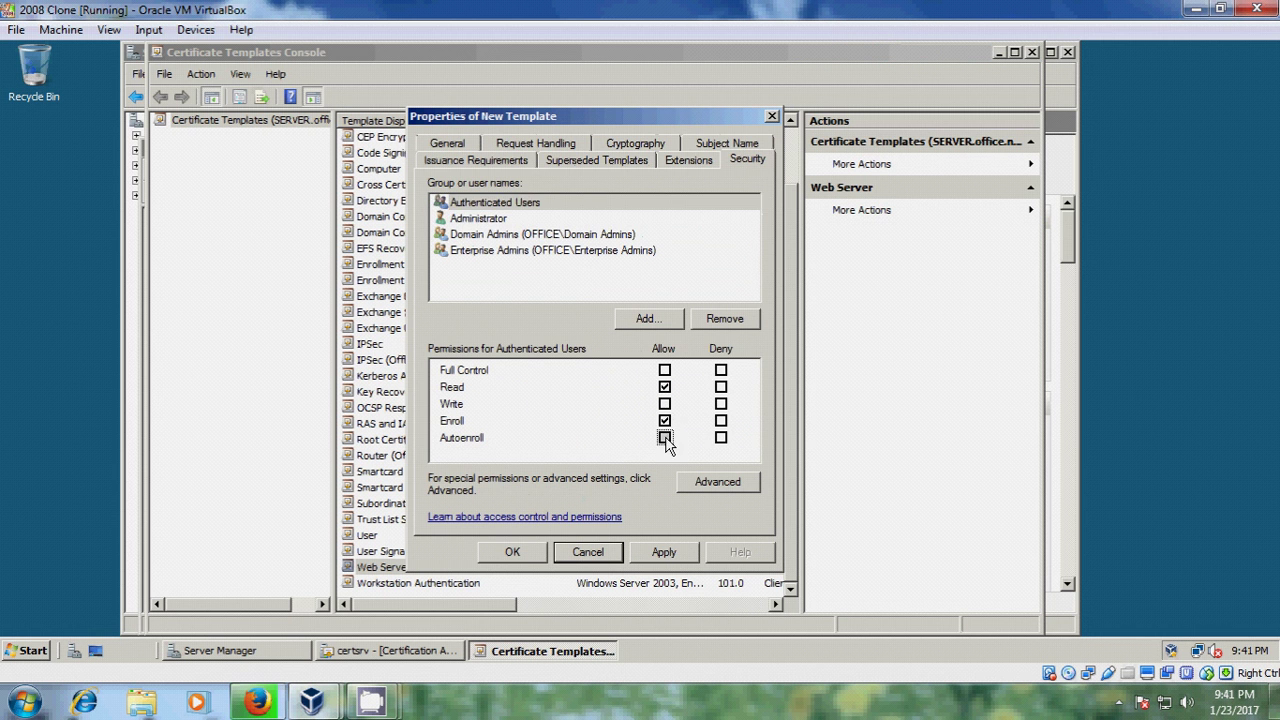
pyautogui.click(666, 437)
# Save the New Web Server template and close the Certificate Templates and Certification Authority consoles
pyautogui.click(449, 146)
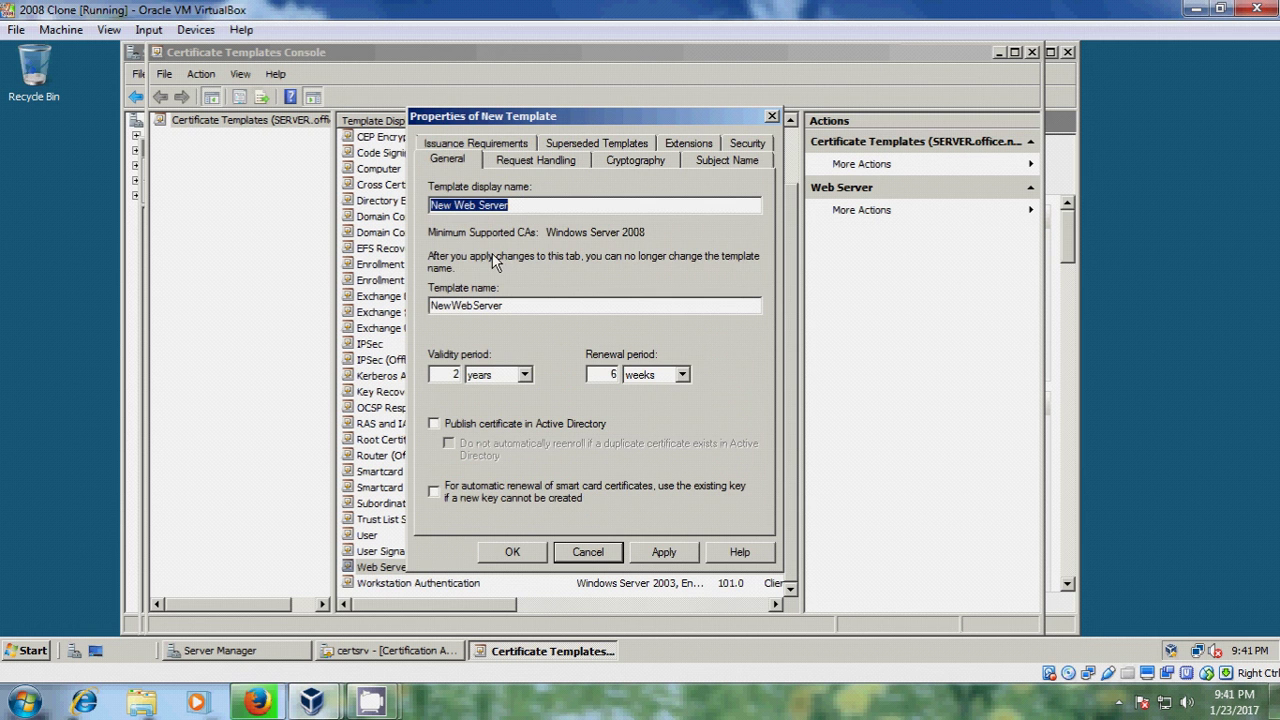
pyautogui.click(664, 552)
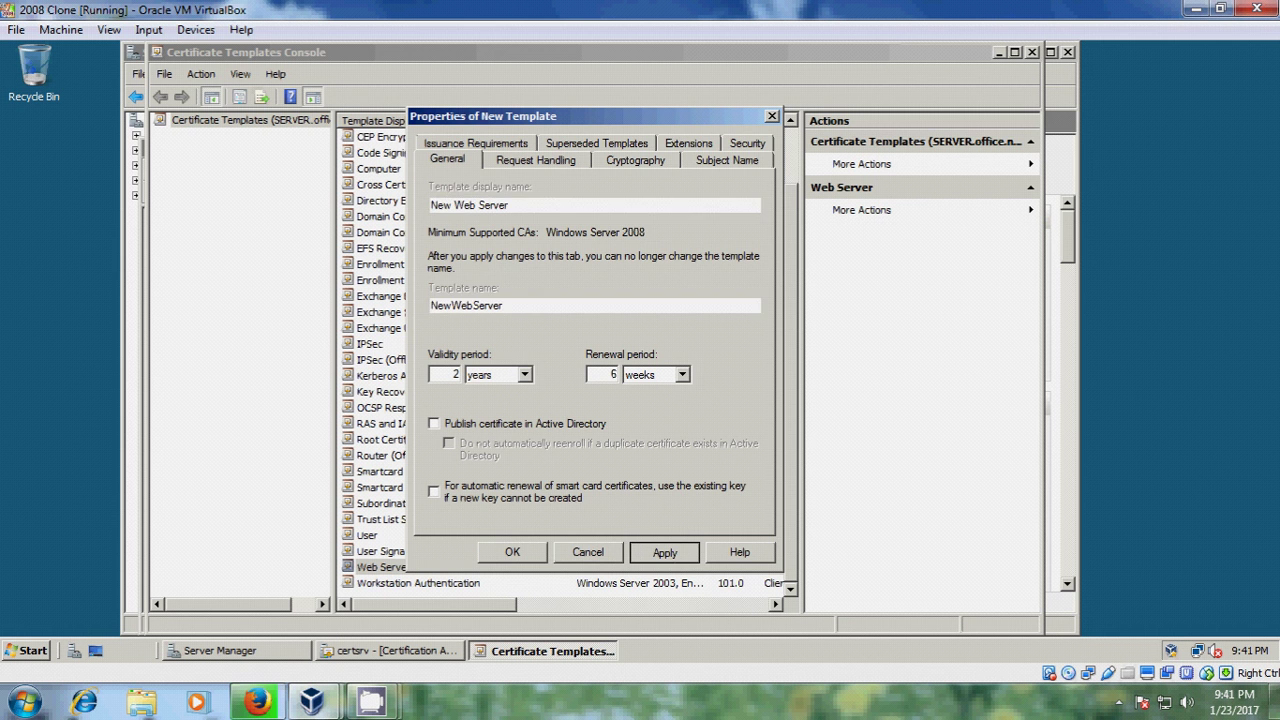
pyautogui.press('Return')
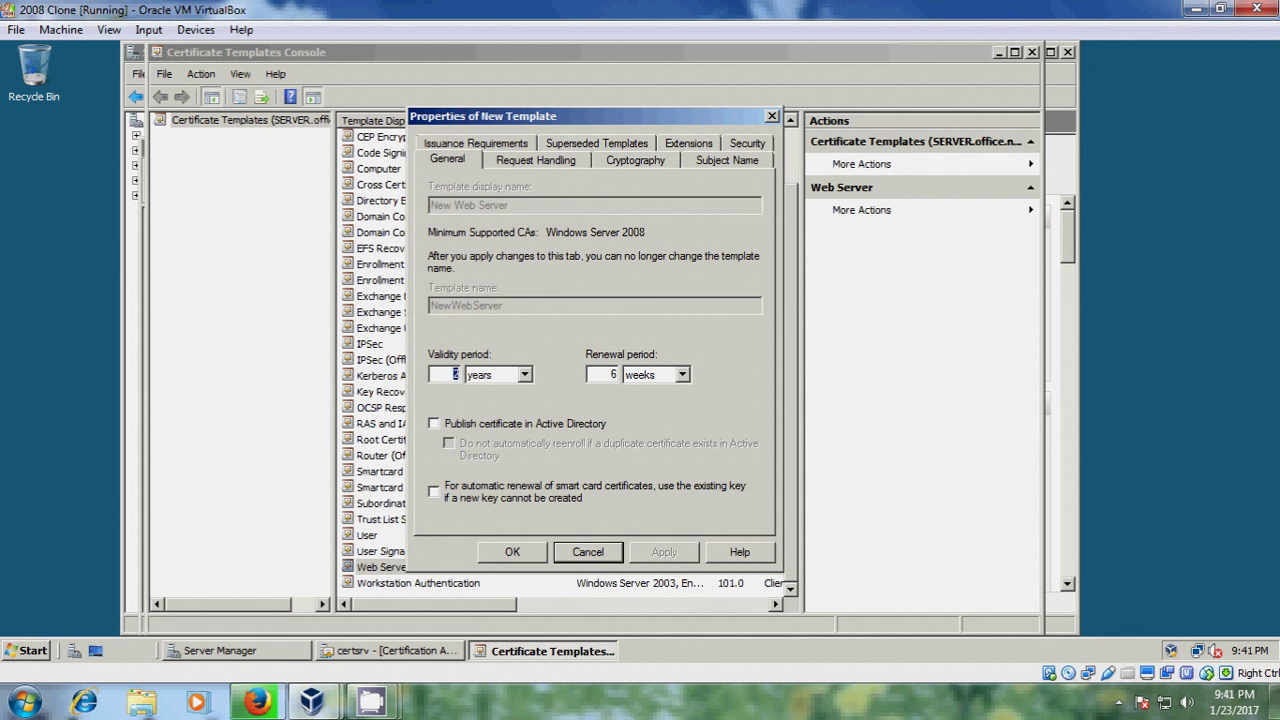
pyautogui.press('Return')
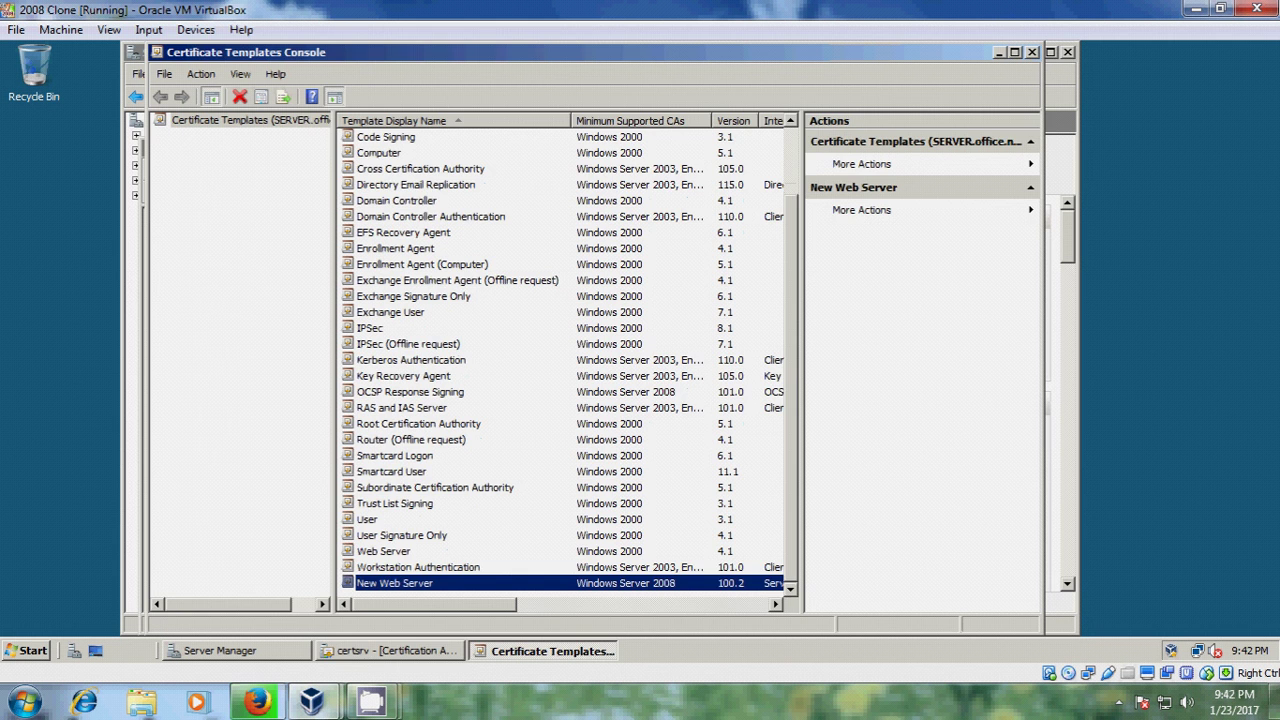
pyautogui.click(1067, 51)
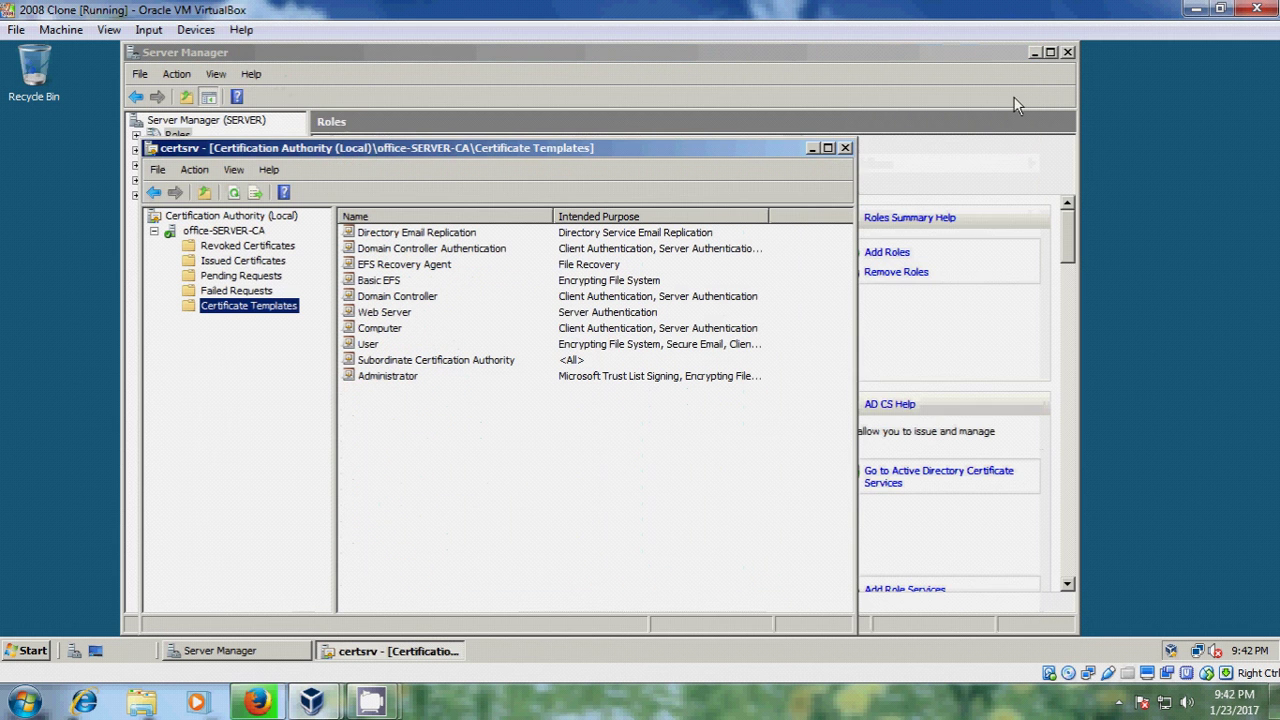
pyautogui.click(846, 149)
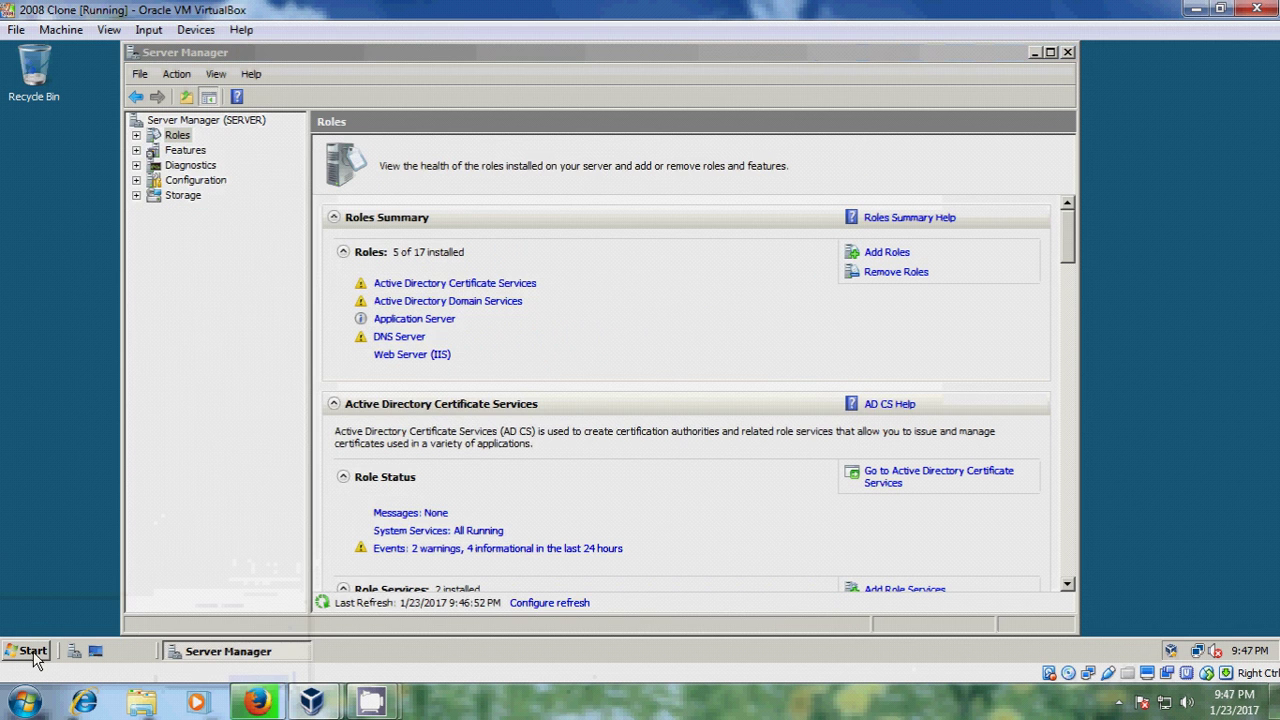
# Open the Certification Authority console and show the certificate templates of office-SERVER-CA
pyautogui.click(33, 651)
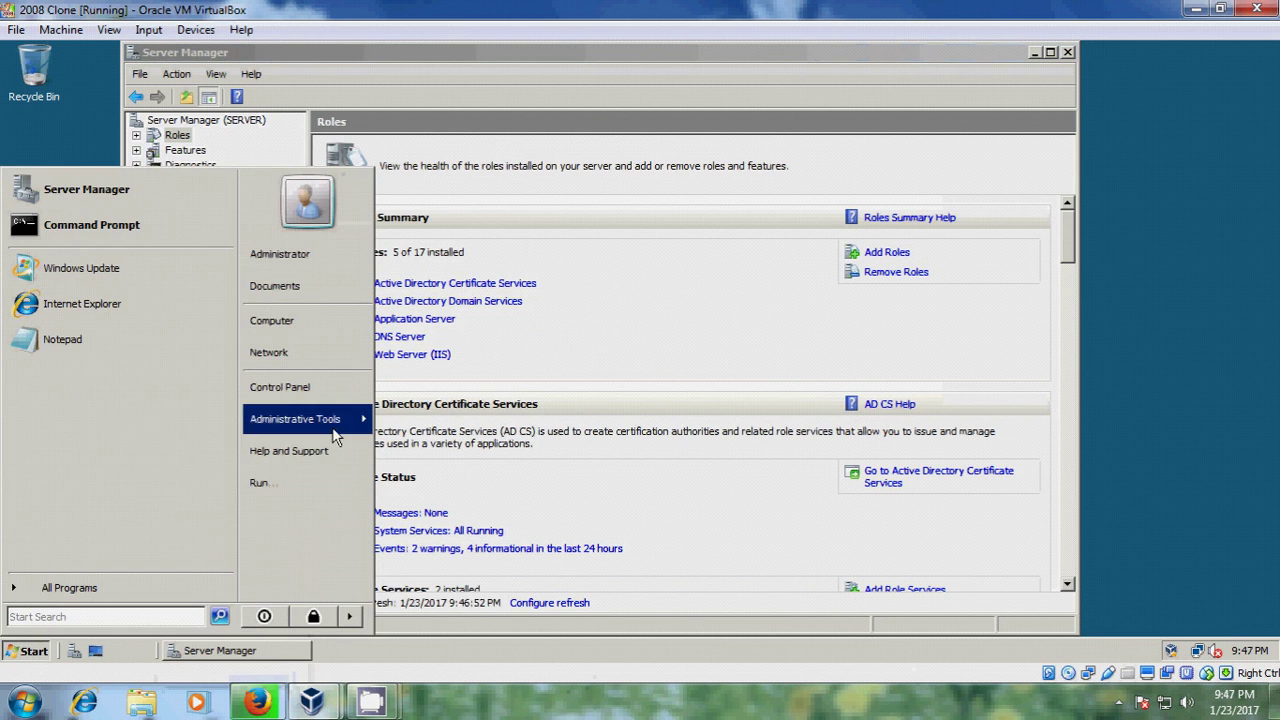
pyautogui.moveTo(341, 425)
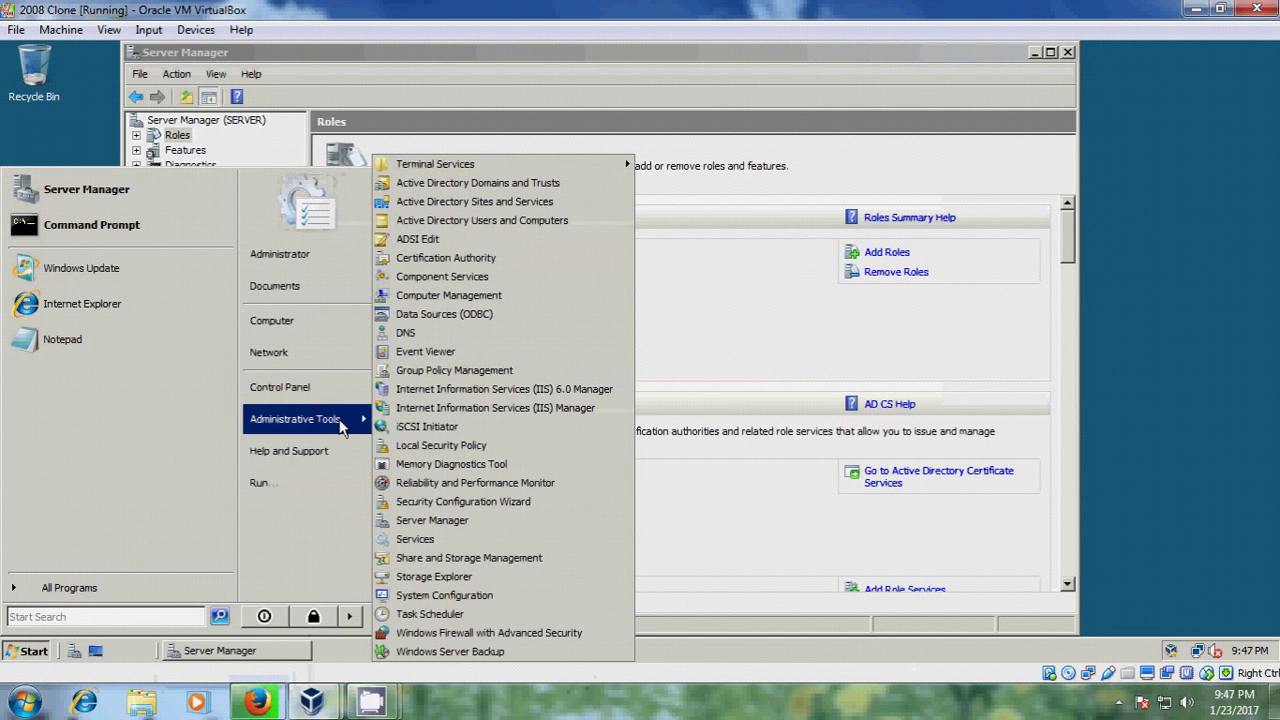
pyautogui.click(493, 259)
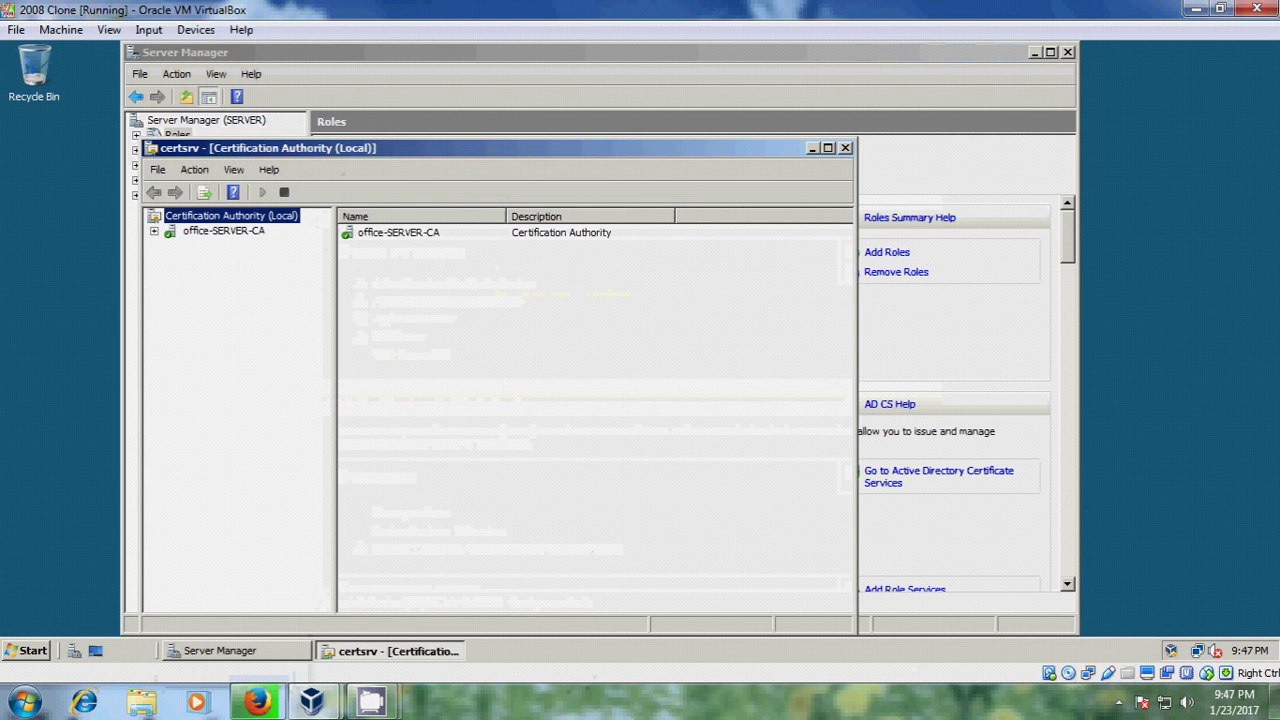
pyautogui.click(154, 231)
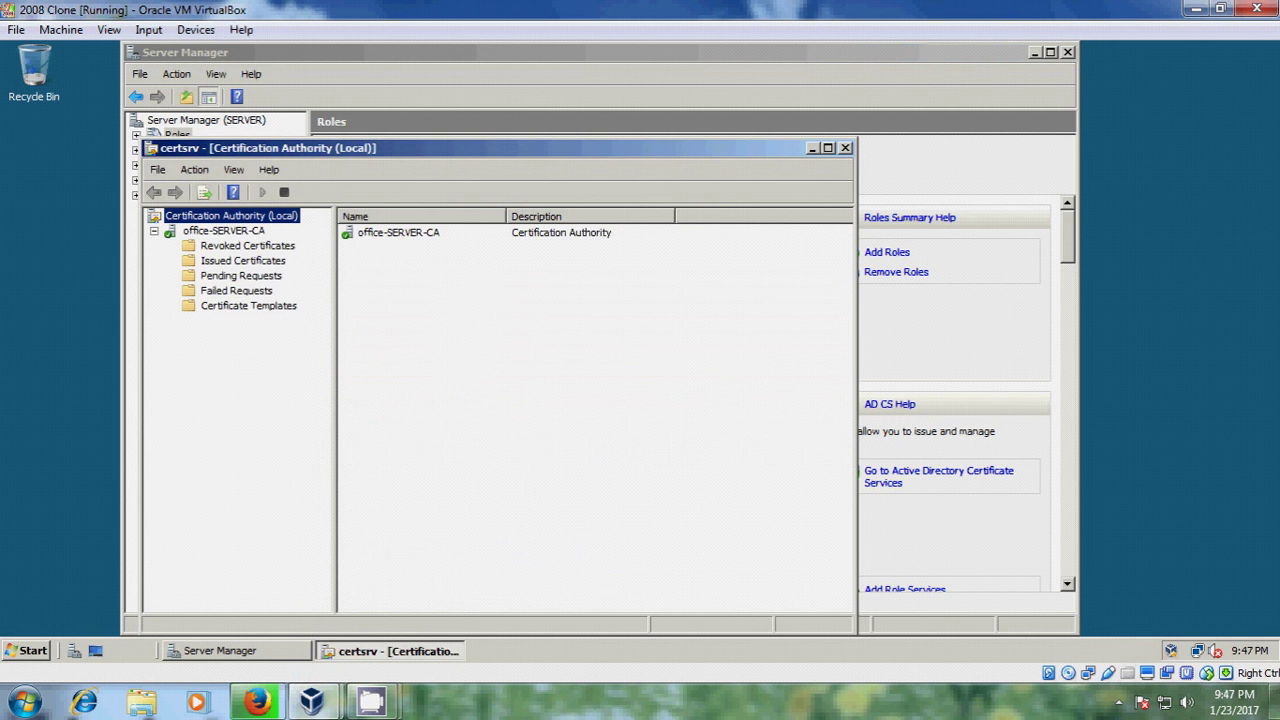
pyautogui.click(238, 307)
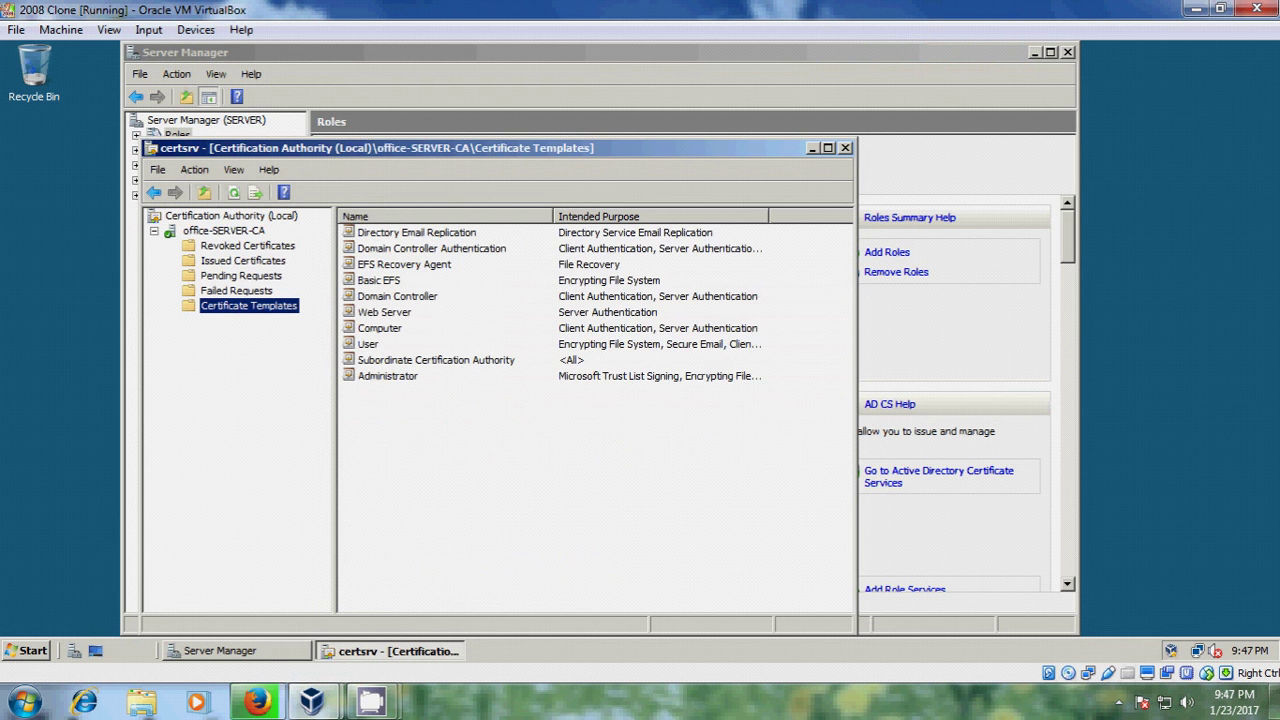
# Enable the New Web Server certificate template for issuing on the certification authority and close the console
pyautogui.rightClick(239, 310)
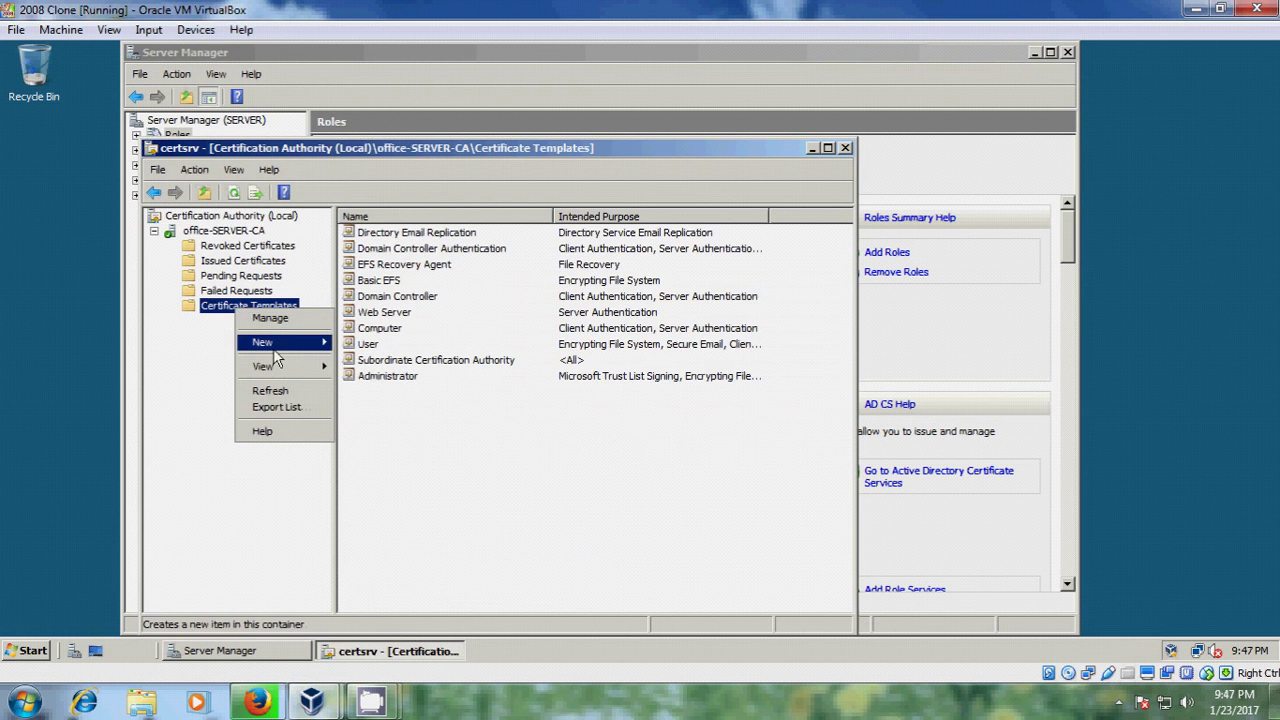
pyautogui.moveTo(288, 344)
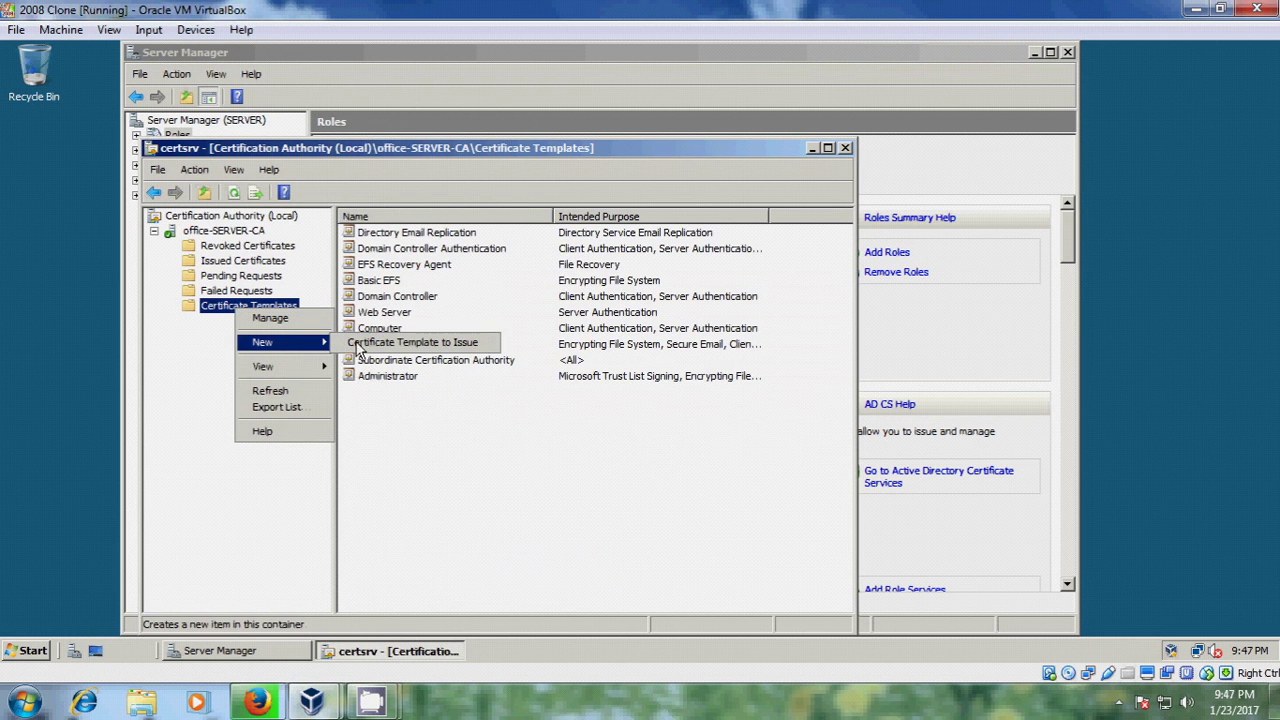
pyautogui.click(455, 343)
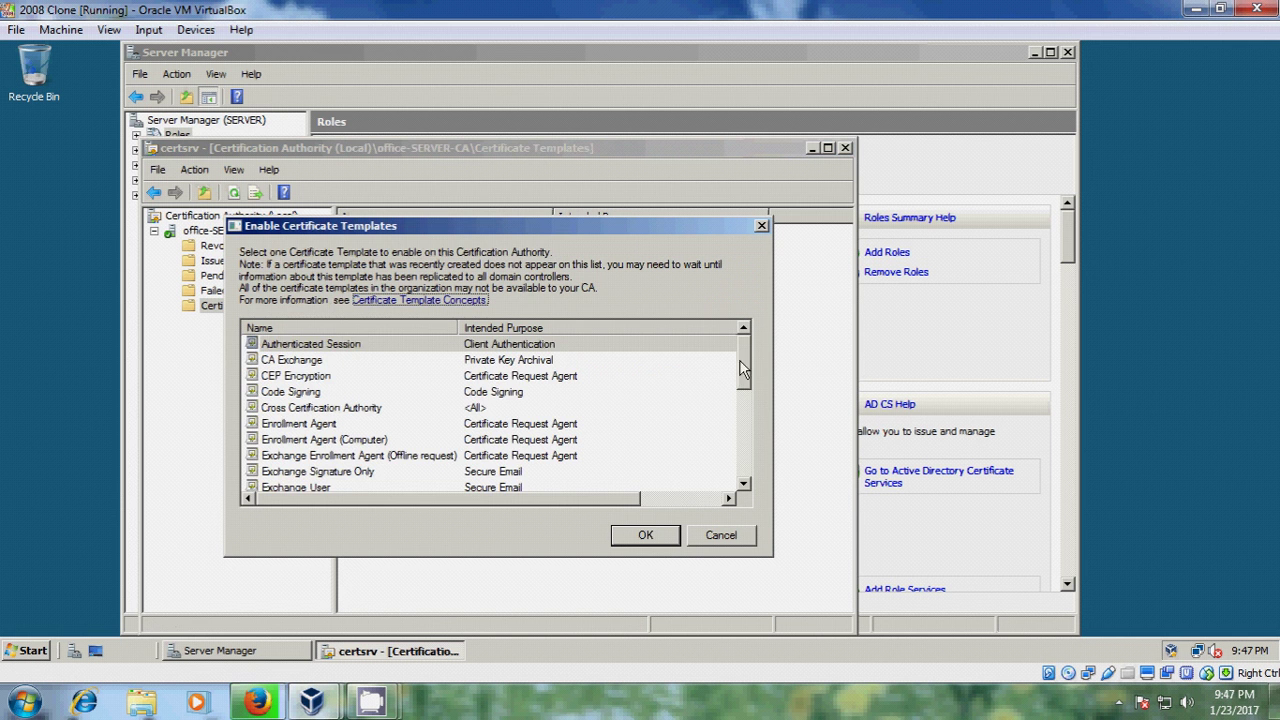
pyautogui.moveTo(742, 362); pyautogui.dragTo(745, 430)
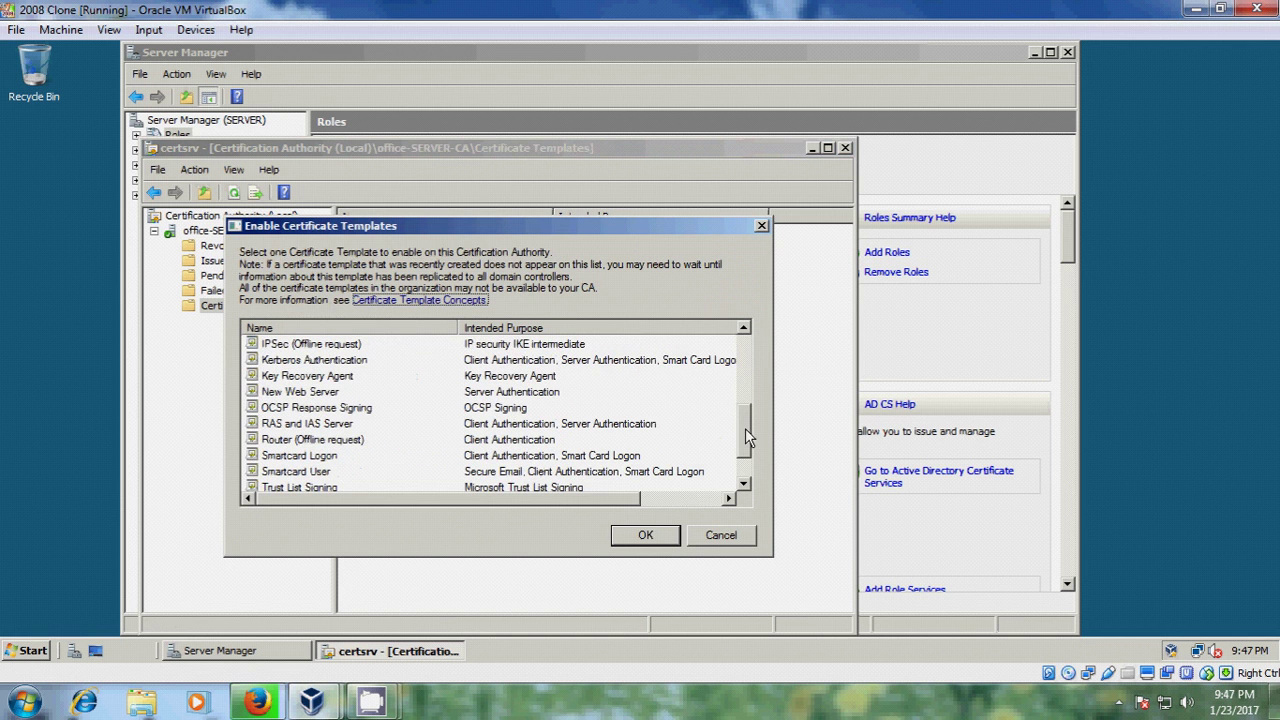
pyautogui.click(328, 394)
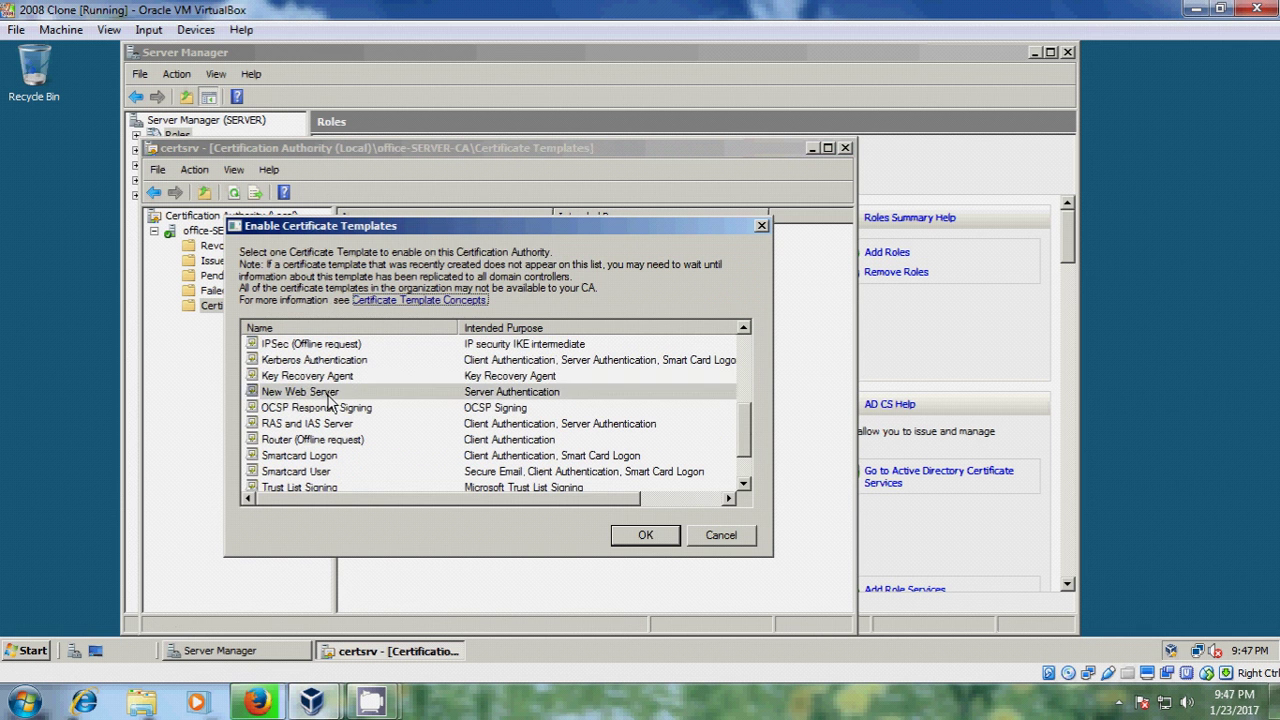
pyautogui.click(638, 535)
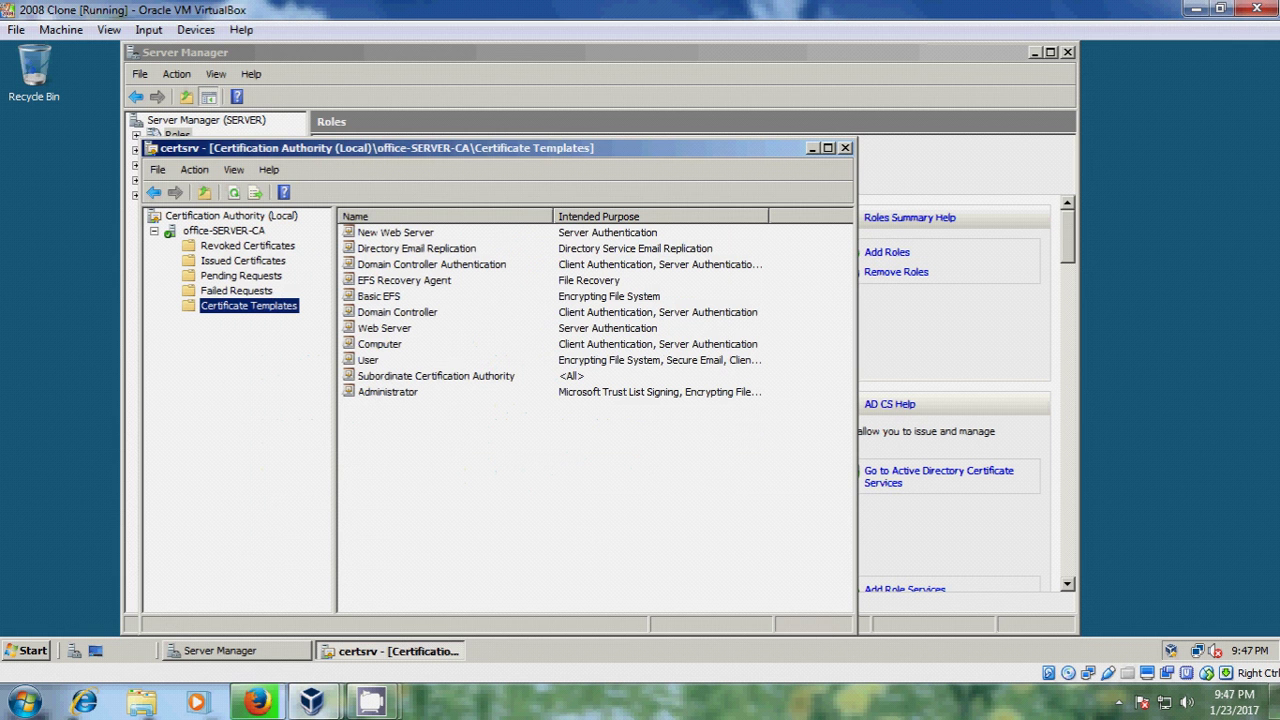
pyautogui.click(845, 149)
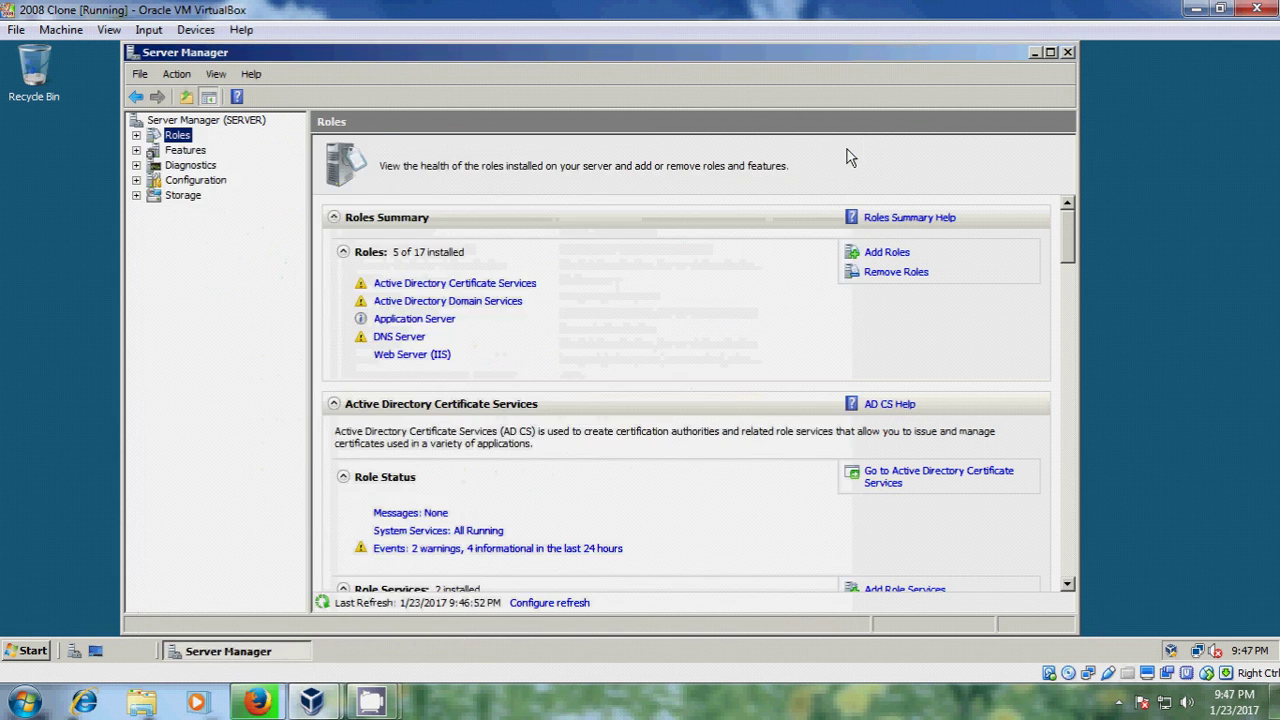
# Run mmc to open an empty management console
pyautogui.click(33, 651)
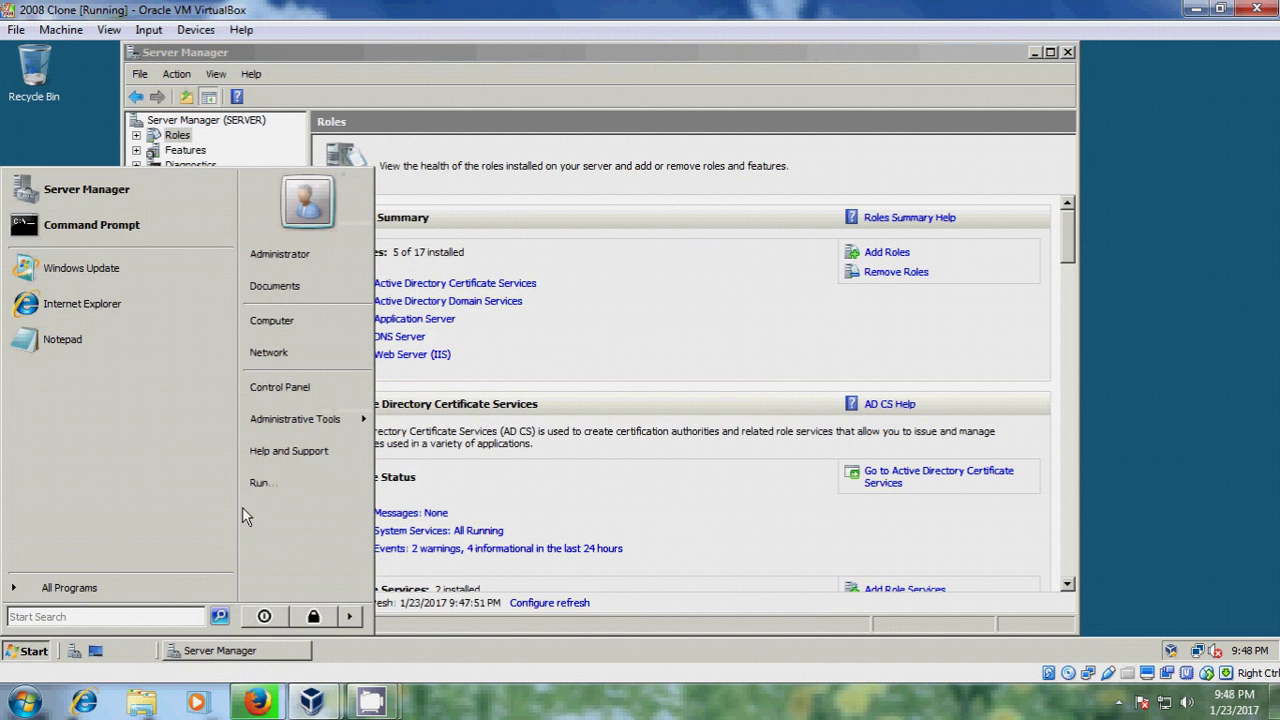
pyautogui.click(280, 488)
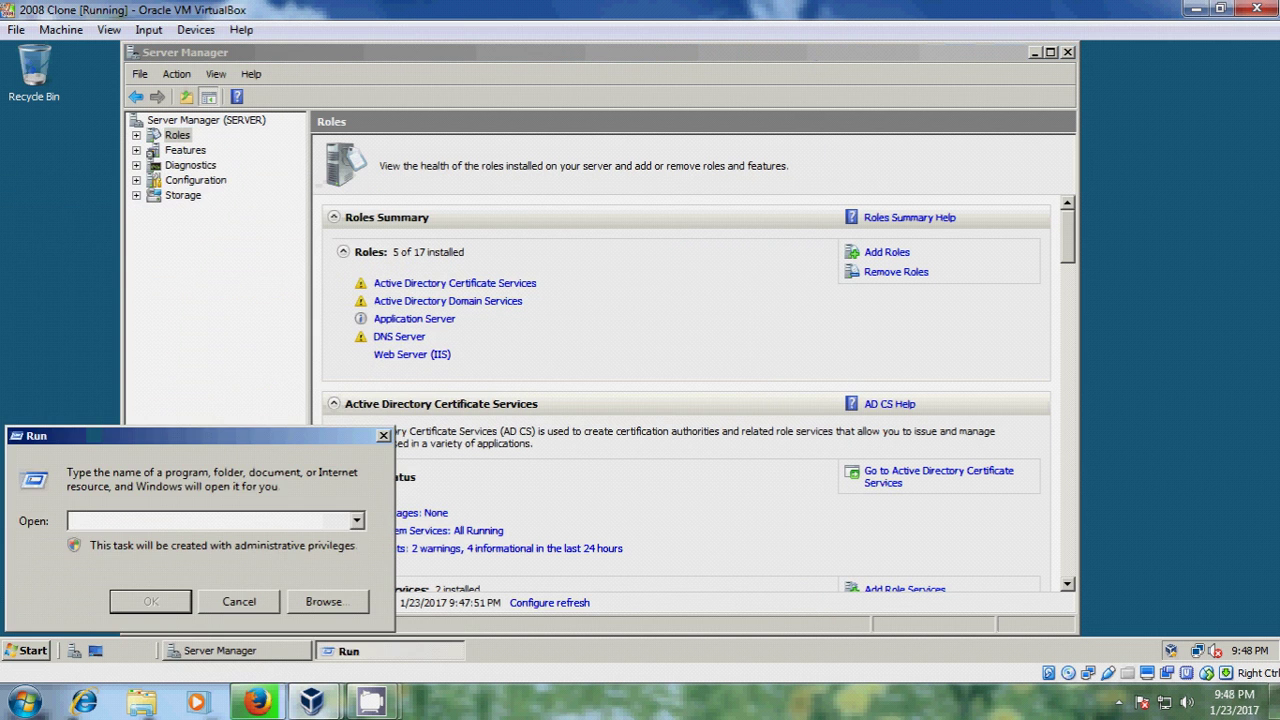
pyautogui.write('mmc')
pyautogui.press('Return')
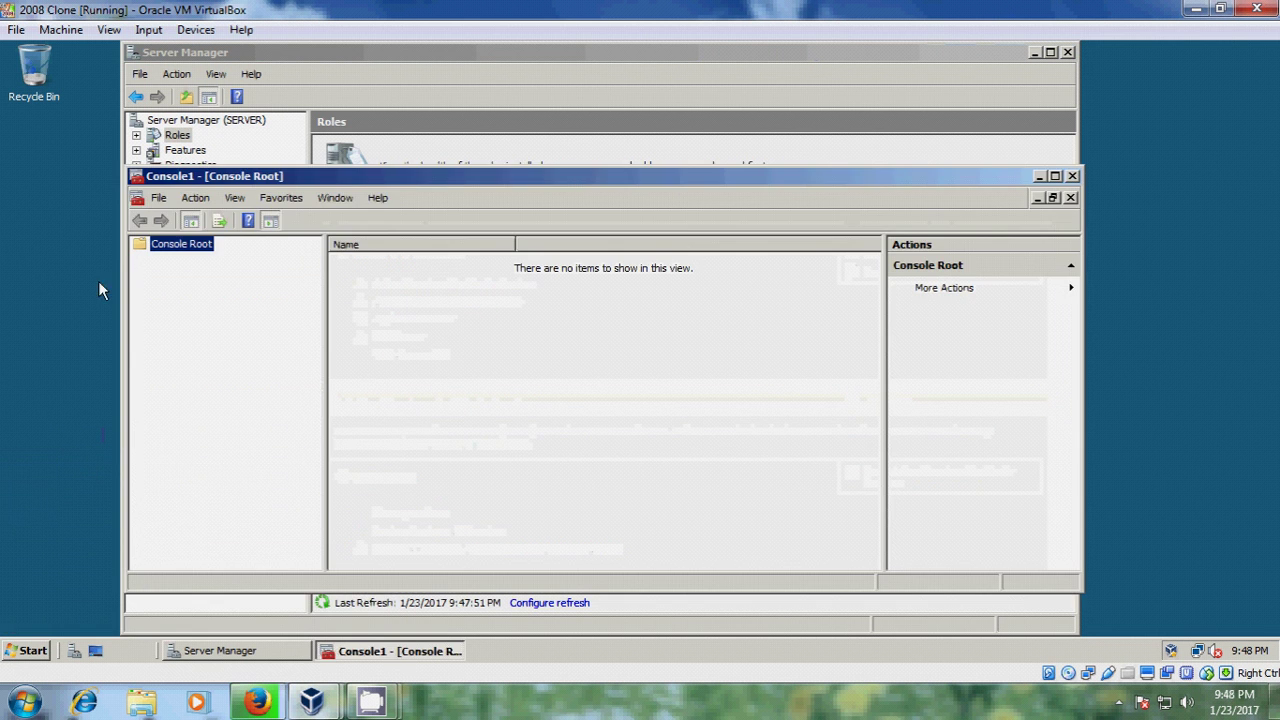
# Add the Certificates snap-in to the console for the computer account, managing the local computer
pyautogui.click(158, 198)
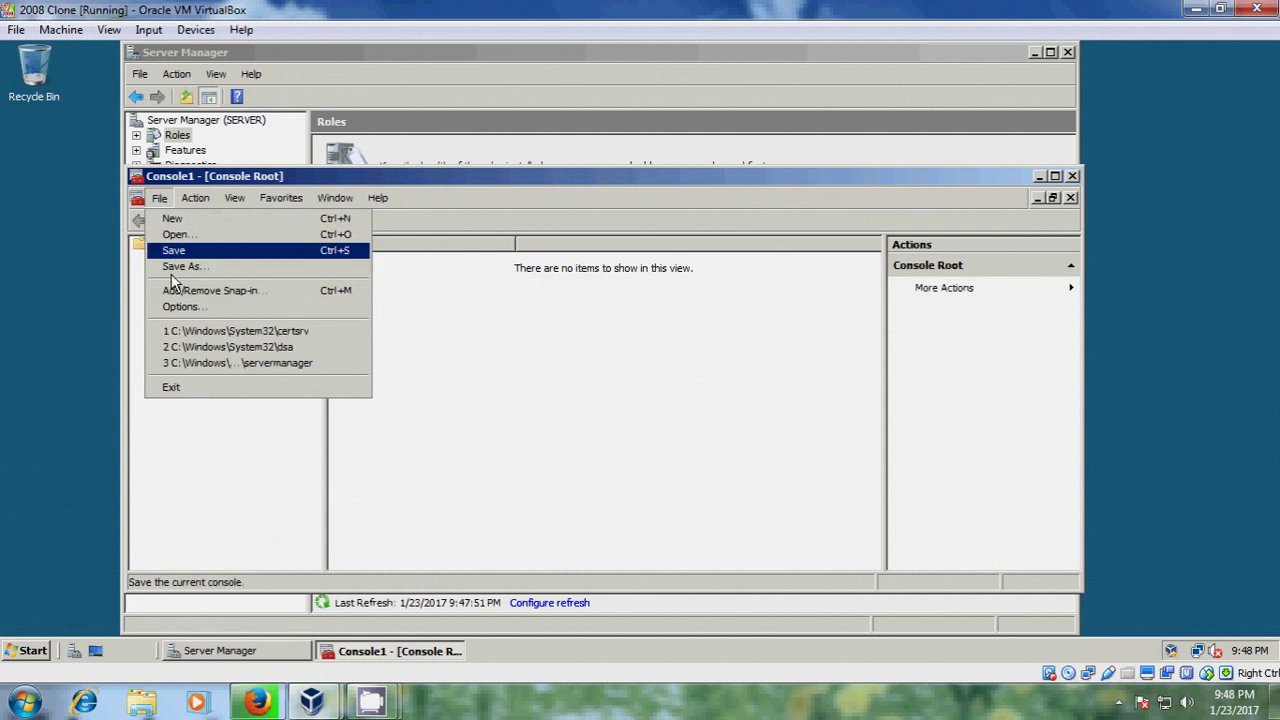
pyautogui.click(248, 300)
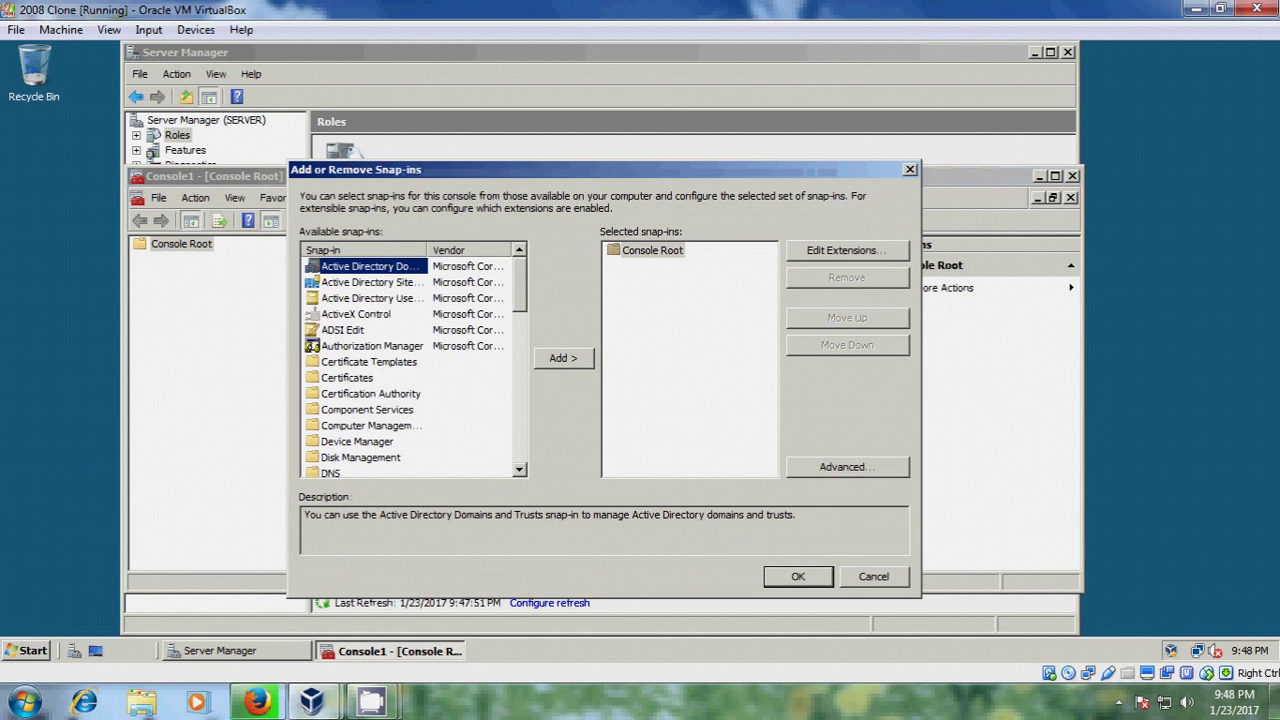
pyautogui.click(361, 380)
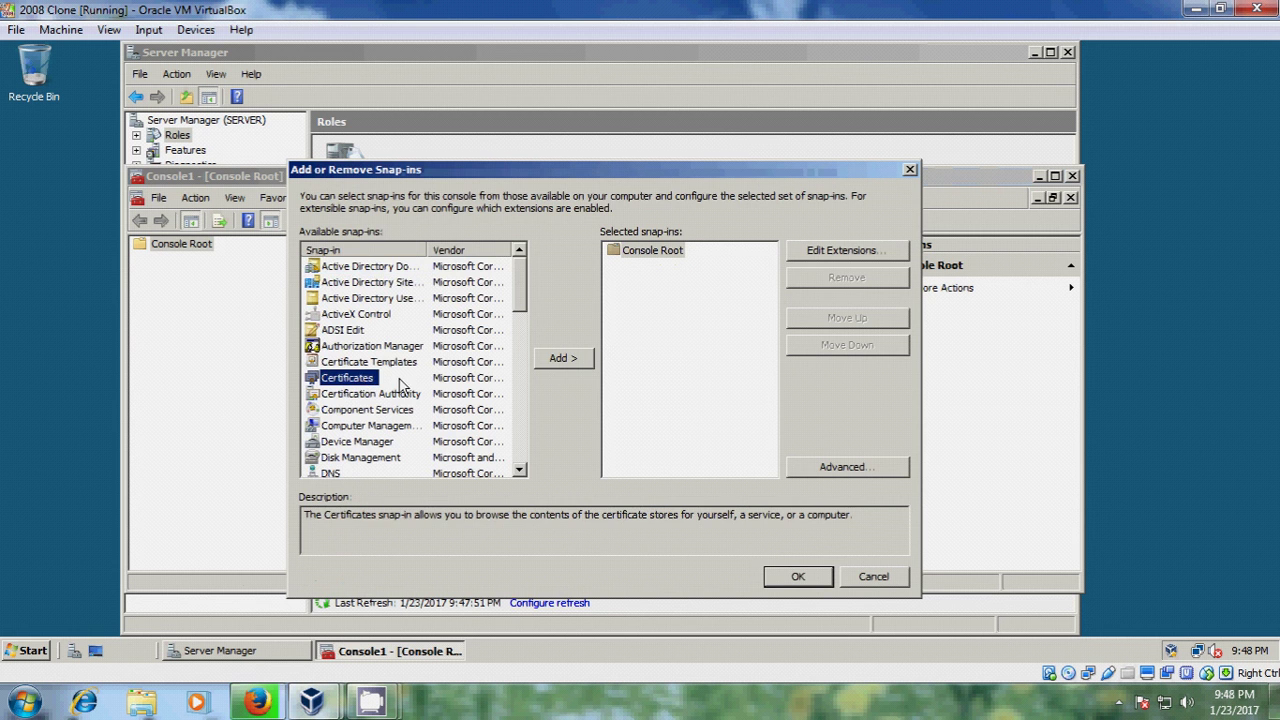
pyautogui.click(578, 360)
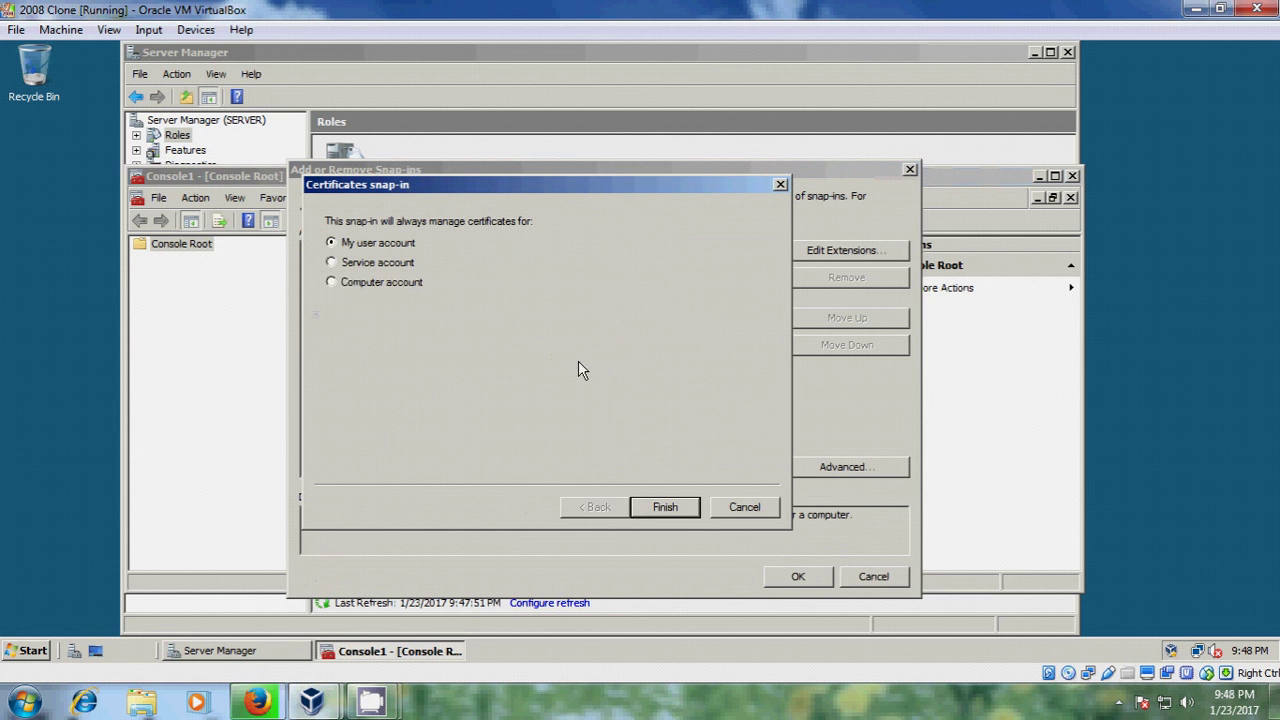
pyautogui.click(335, 282)
pyautogui.click(660, 508)
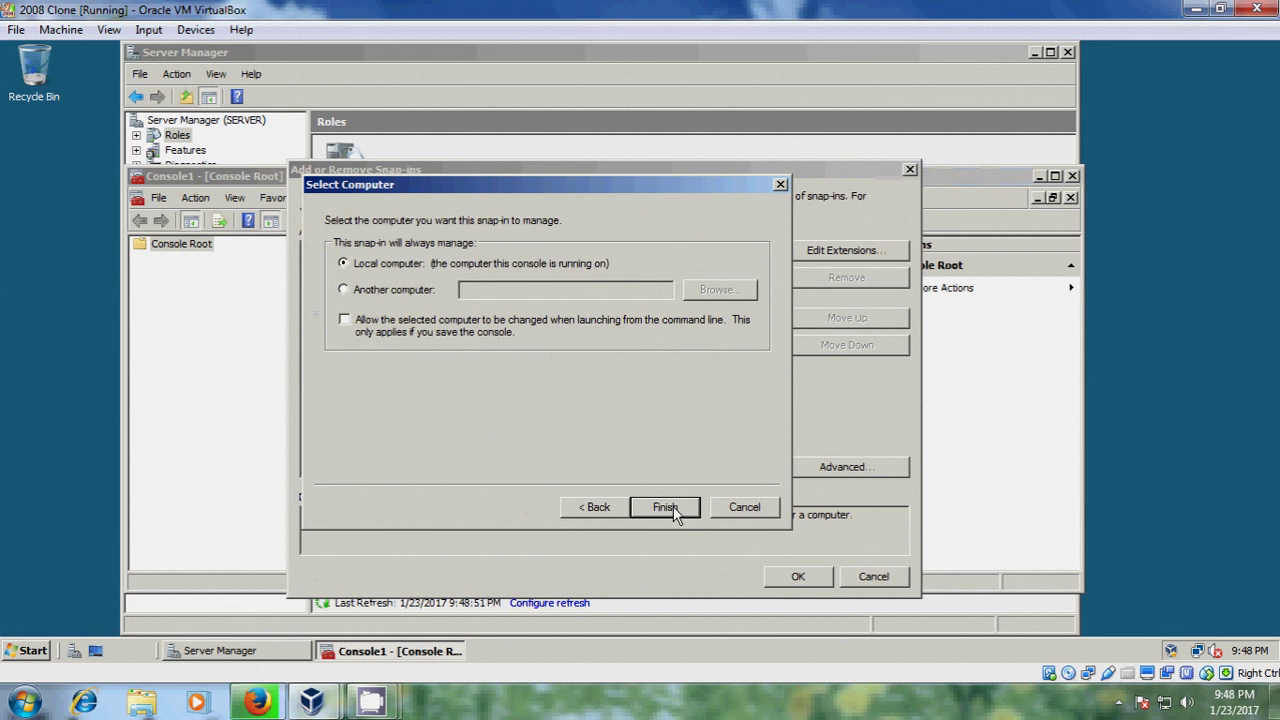
pyautogui.click(665, 507)
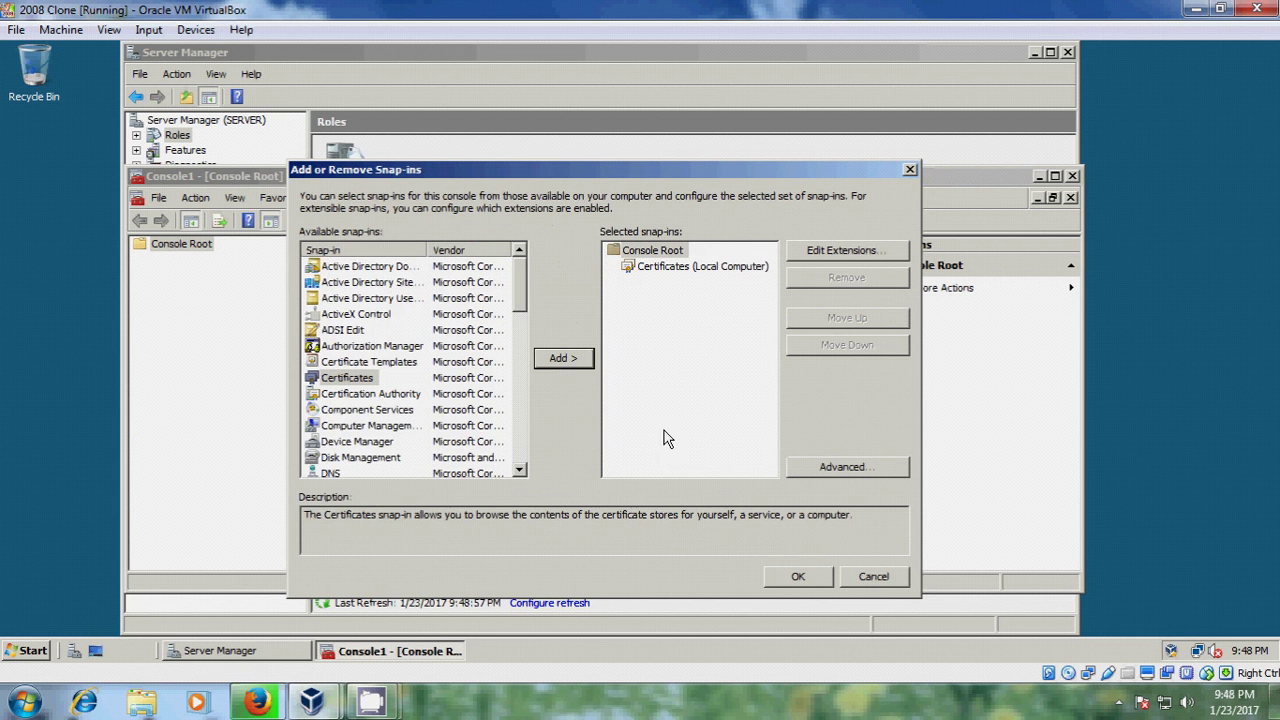
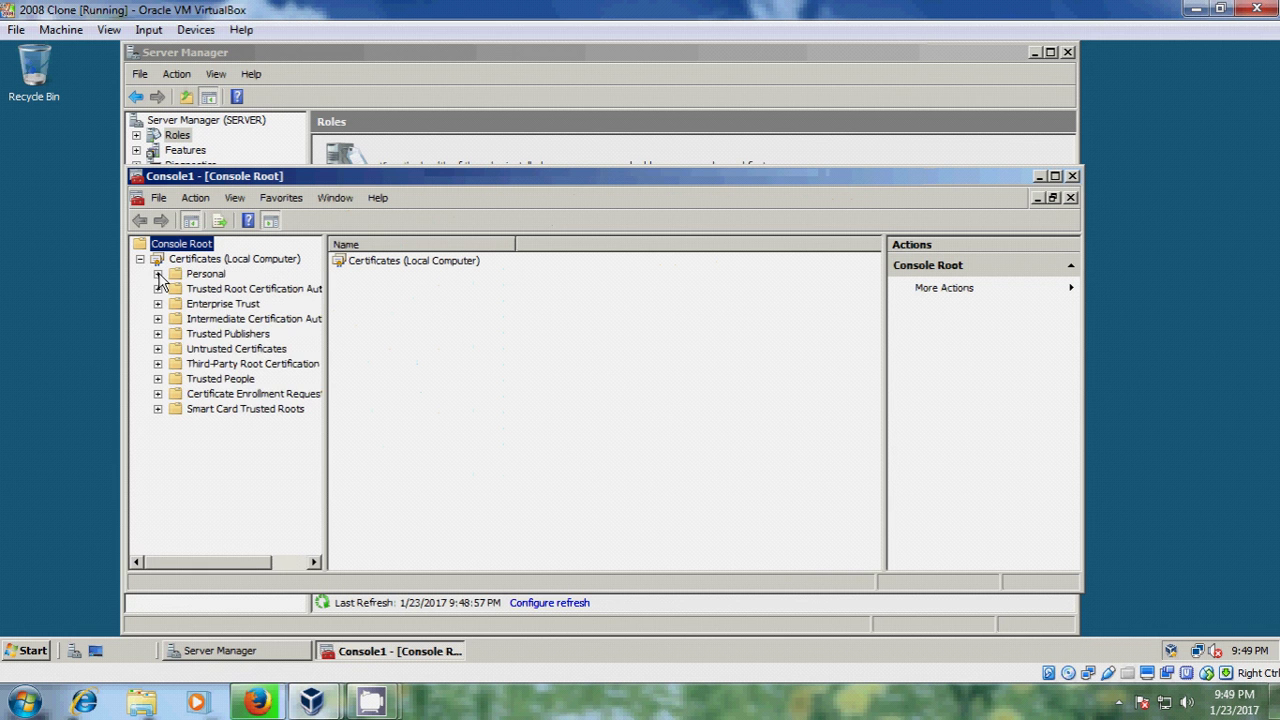
# Start a new certificate request in the local computer's Personal certificates store and proceed to the certificate type selection
pyautogui.click(158, 274)
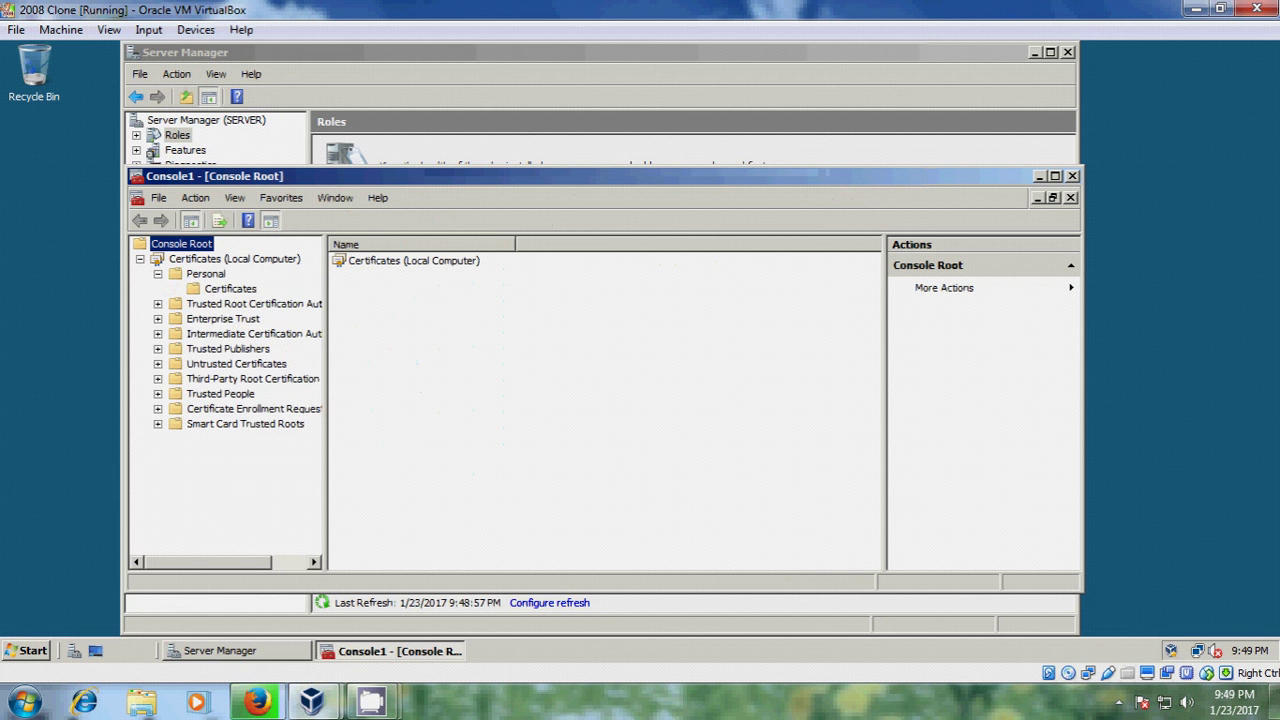
pyautogui.click(239, 291)
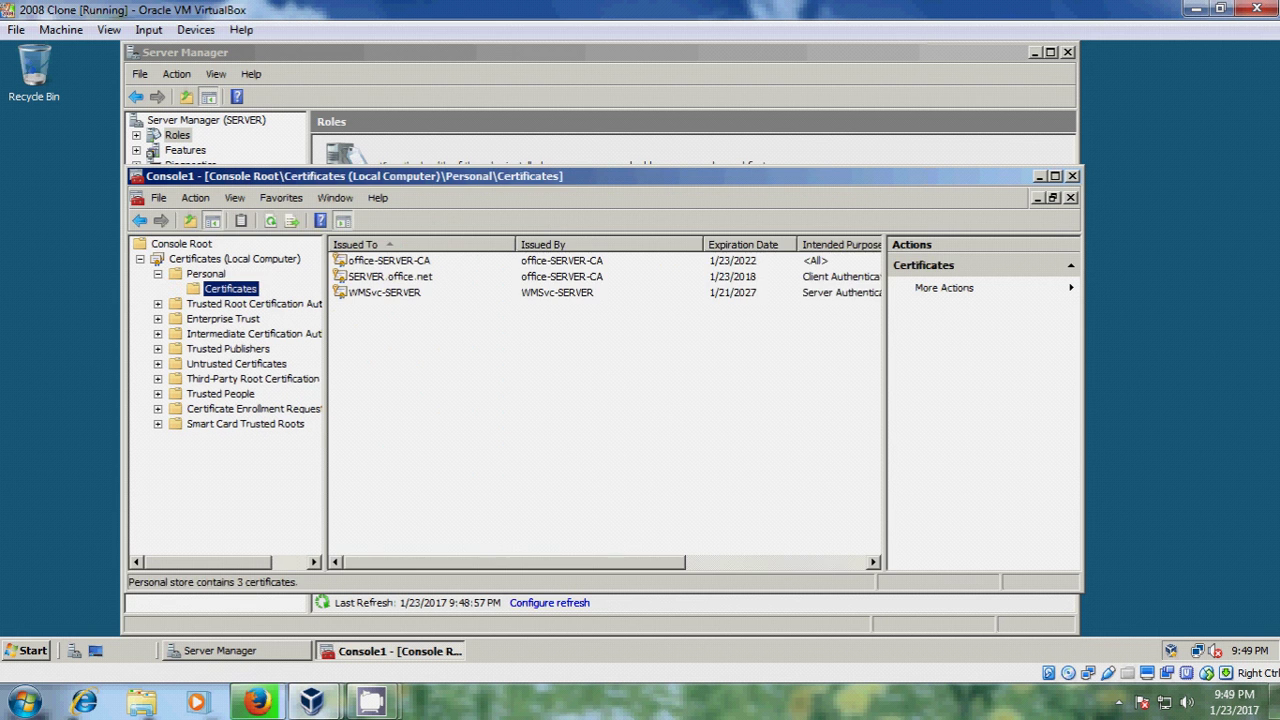
pyautogui.rightClick(240, 294)
pyautogui.moveTo(281, 302)
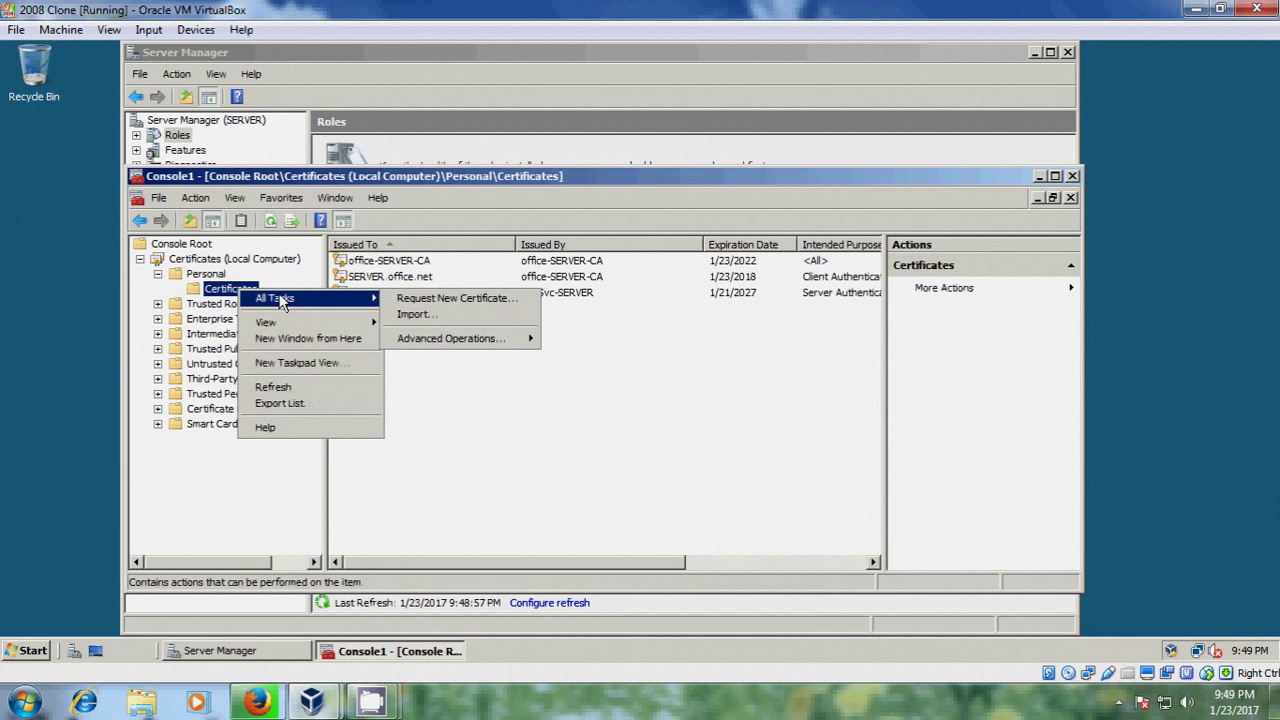
pyautogui.click(493, 307)
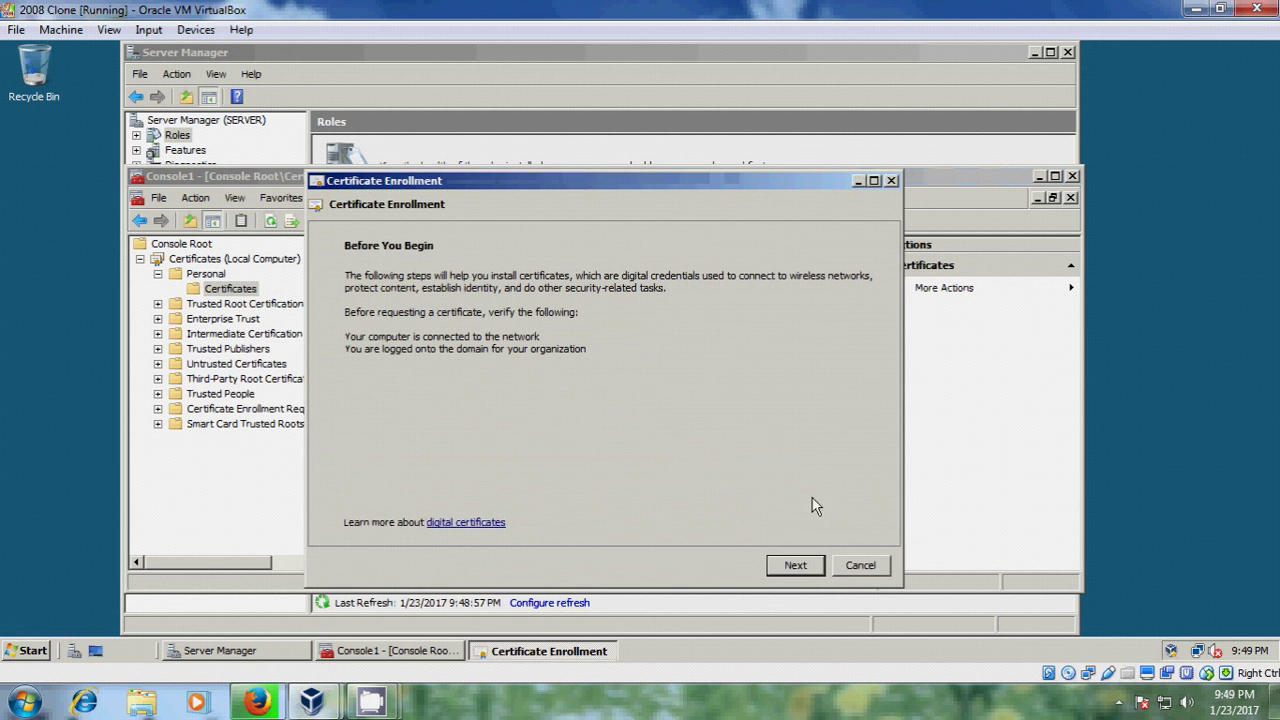
pyautogui.click(794, 565)
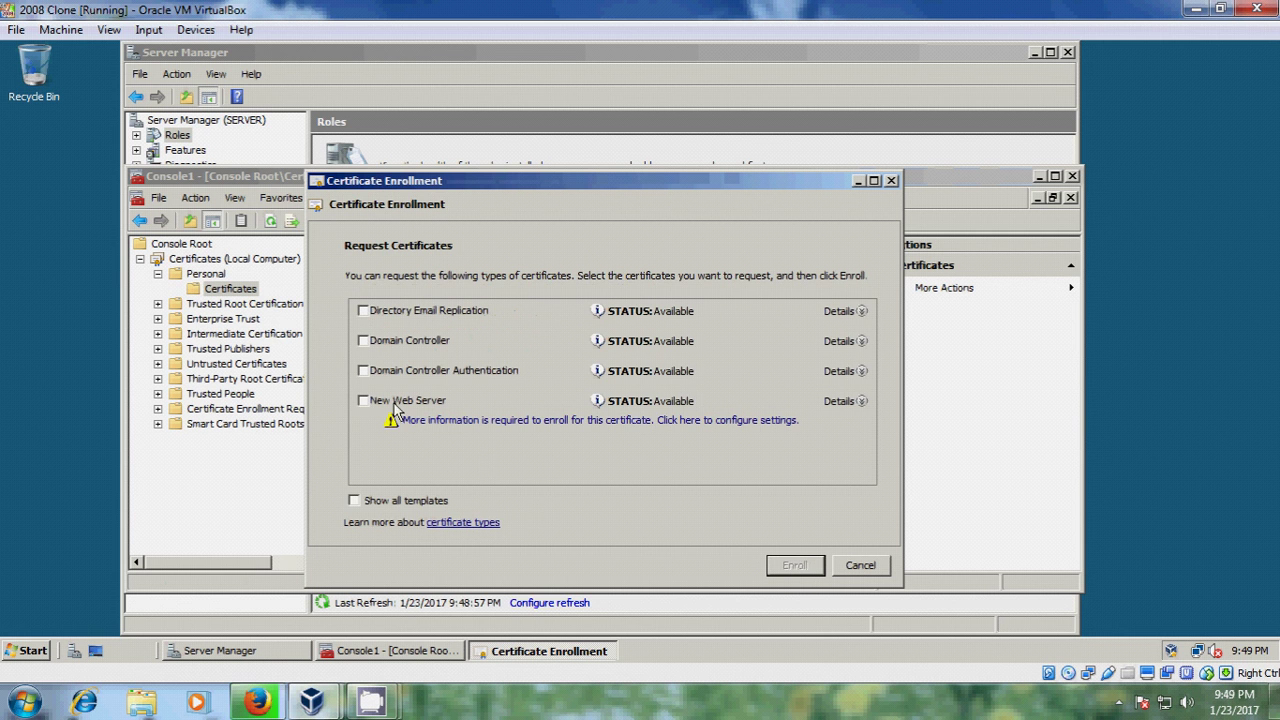
# Select the New Web Server certificate for enrollment, then add and apply the common name SERVER.office.net as its subject name
pyautogui.click(363, 400)
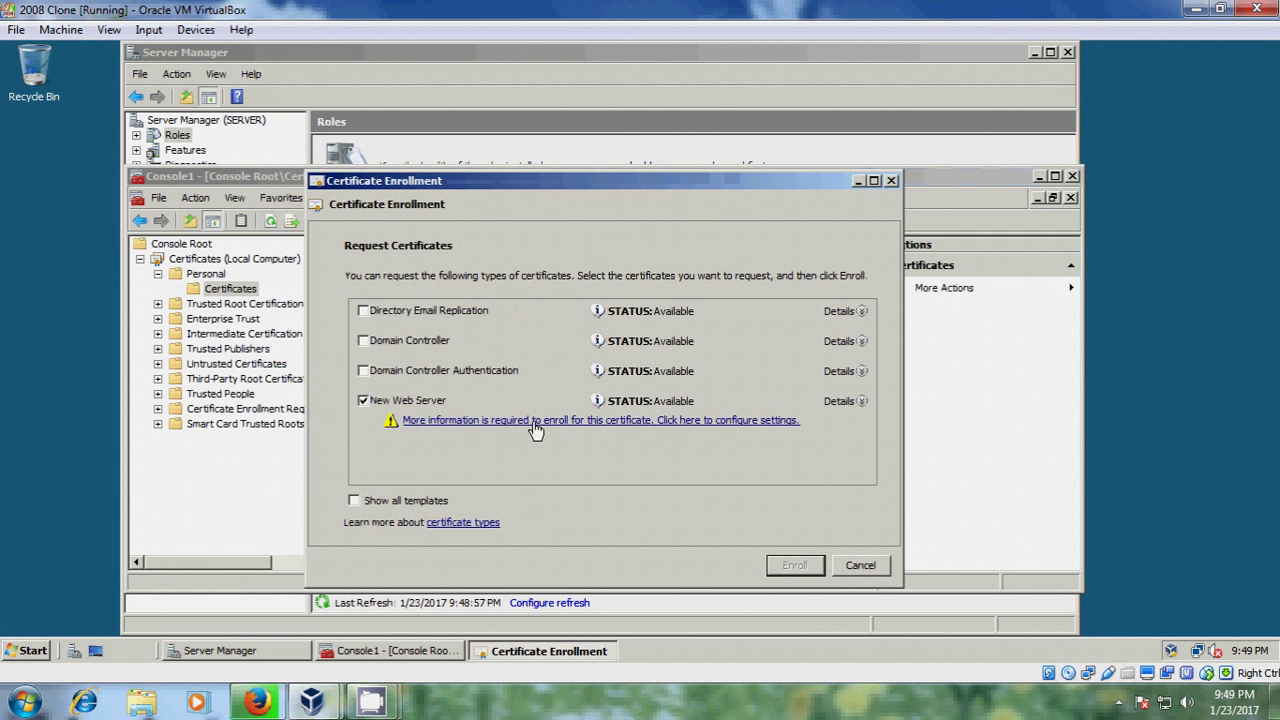
pyautogui.click(617, 421)
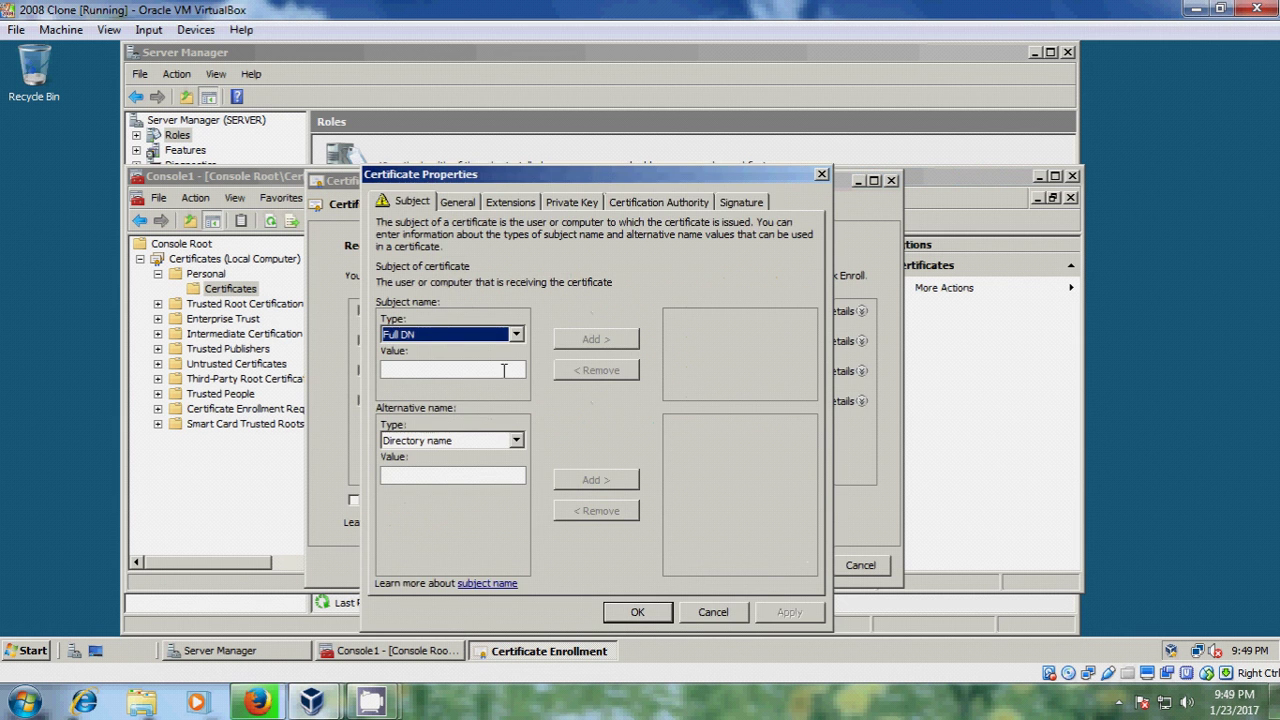
pyautogui.click(517, 339)
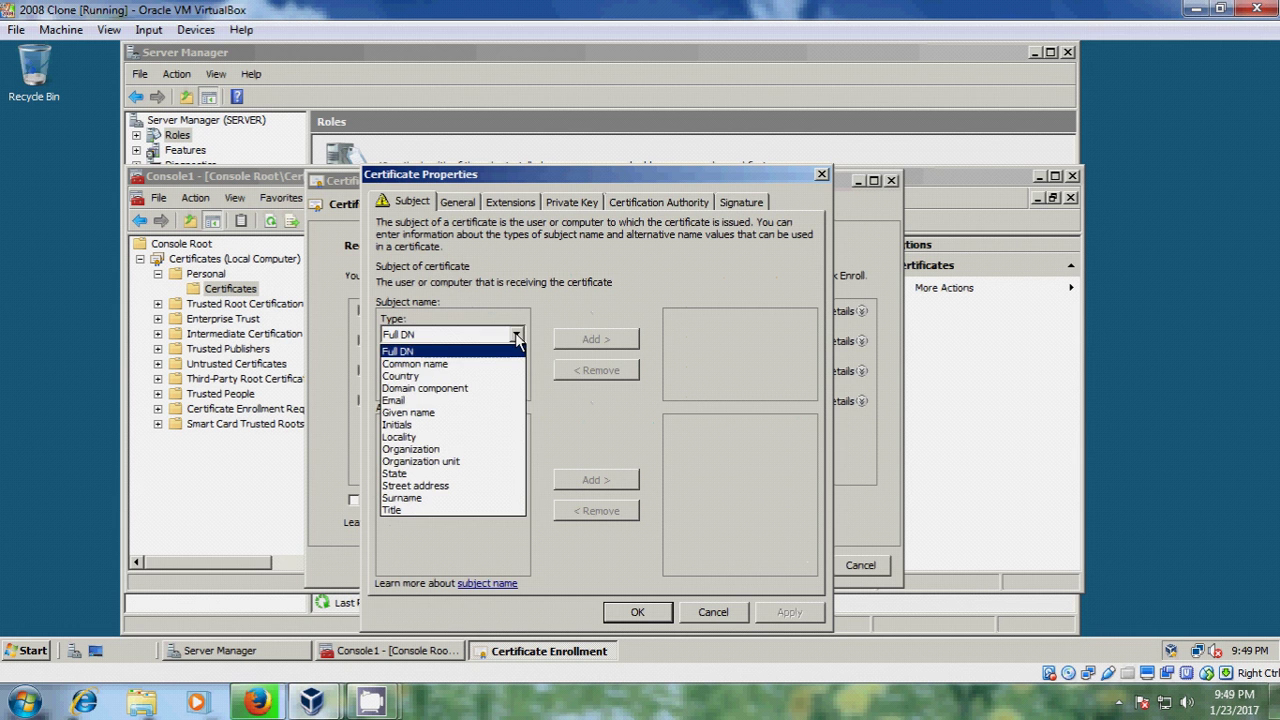
pyautogui.click(463, 364)
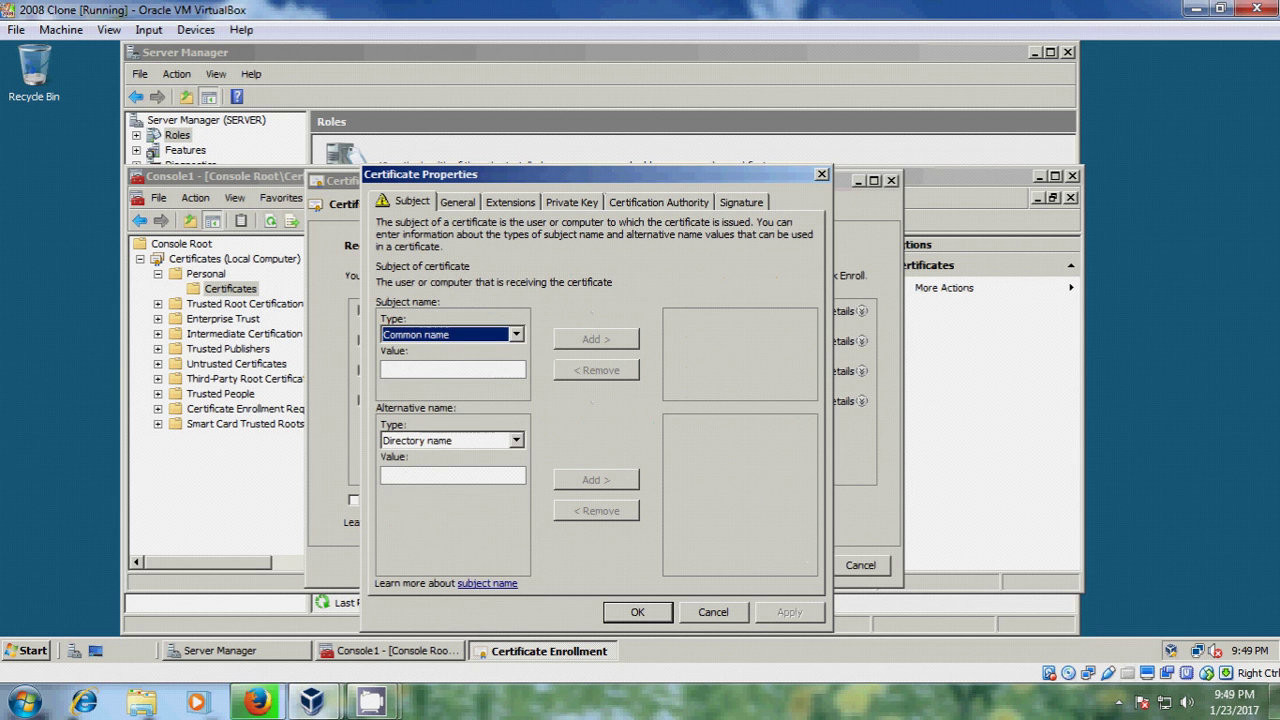
pyautogui.click(420, 370)
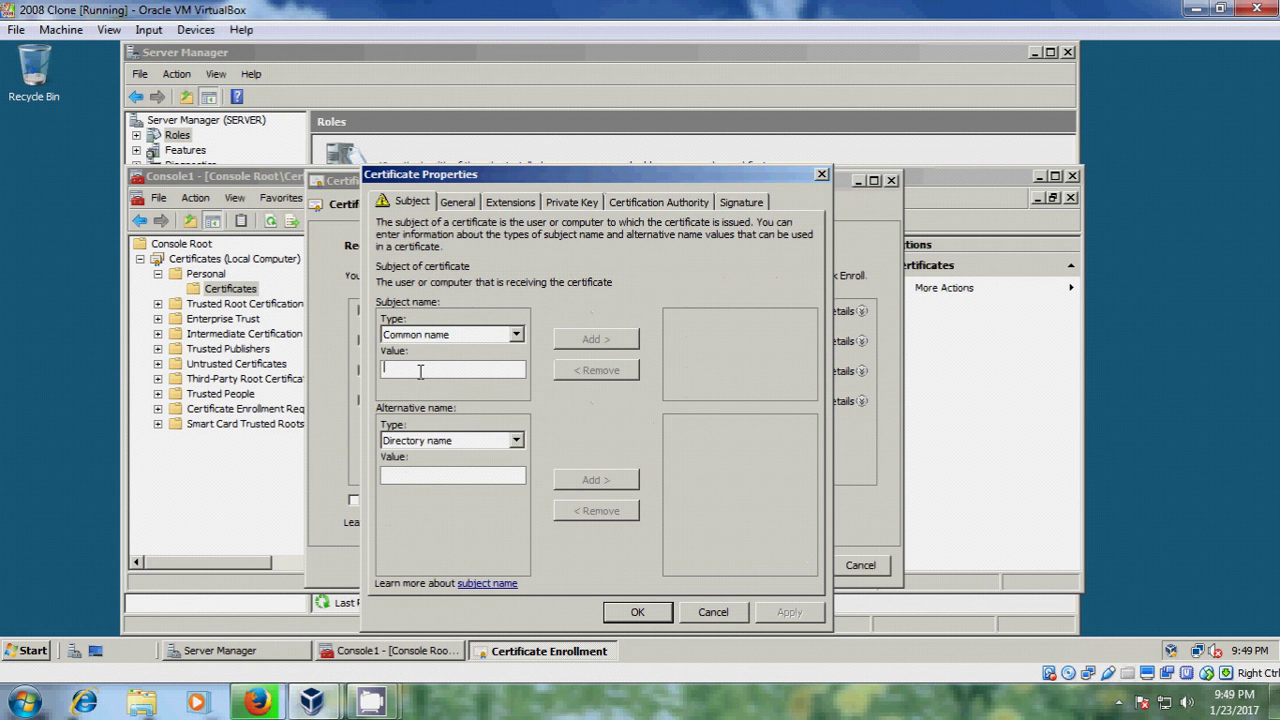
pyautogui.write('SERVER')
pyautogui.write('01')
pyautogui.write('ffice')
pyautogui.write('.net')
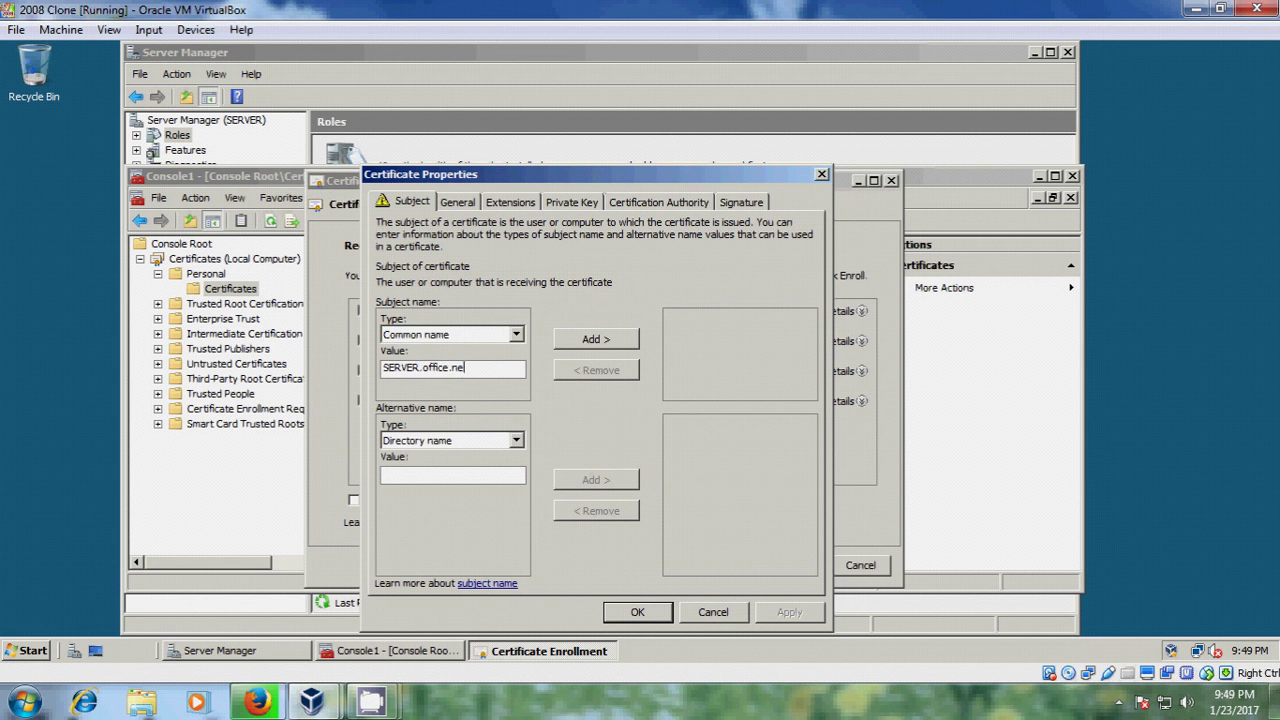
pyautogui.click(617, 341)
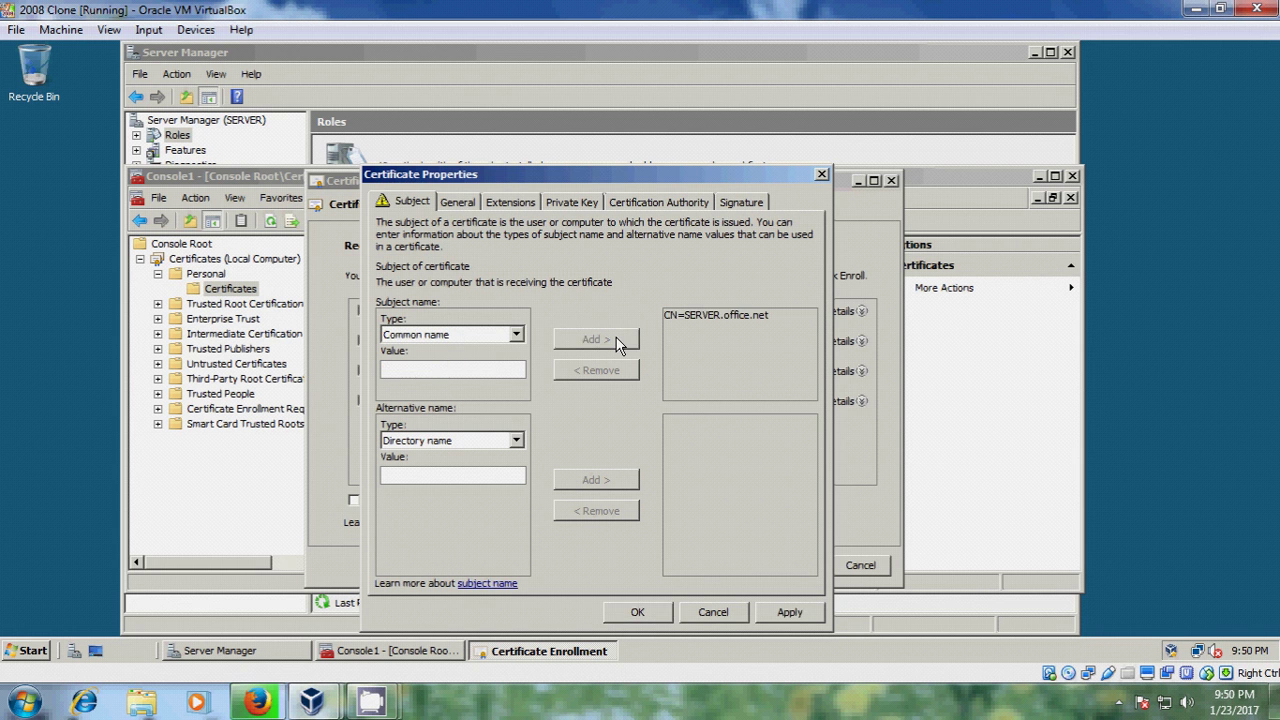
pyautogui.click(800, 614)
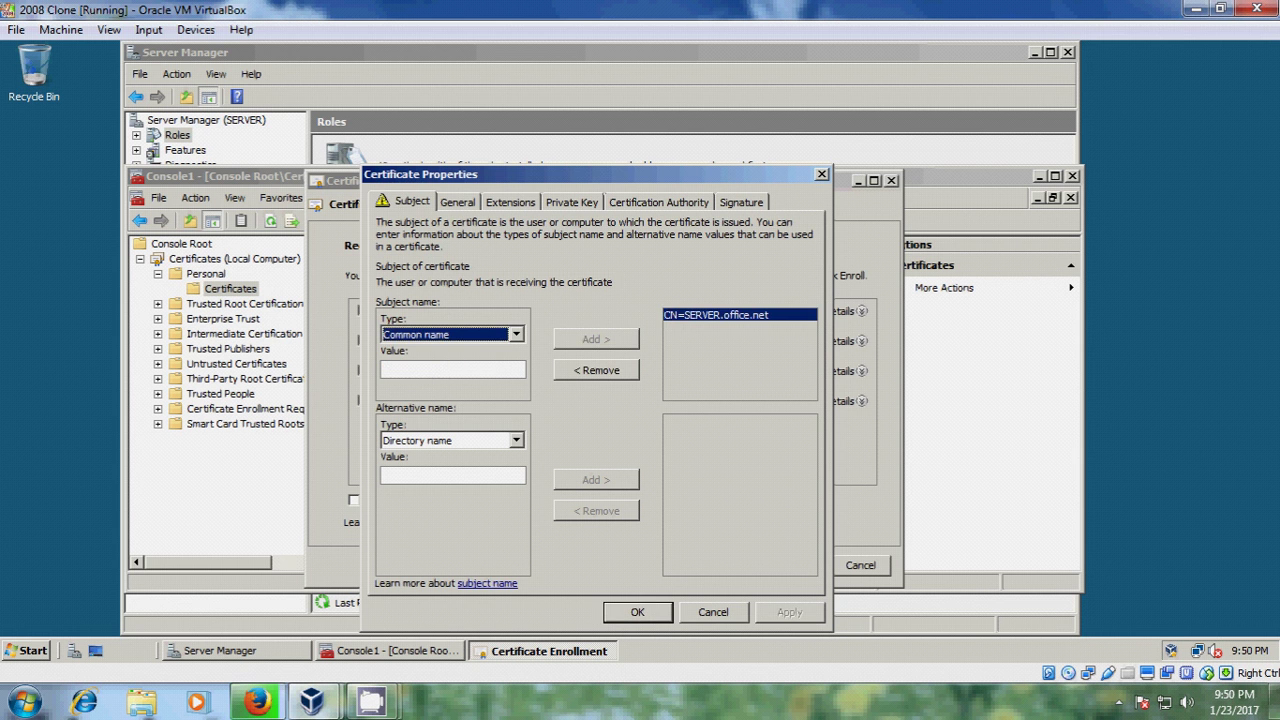
# Confirm the certificate properties and enroll the New Web Server certificate, then close the Certificates console
pyautogui.click(648, 618)
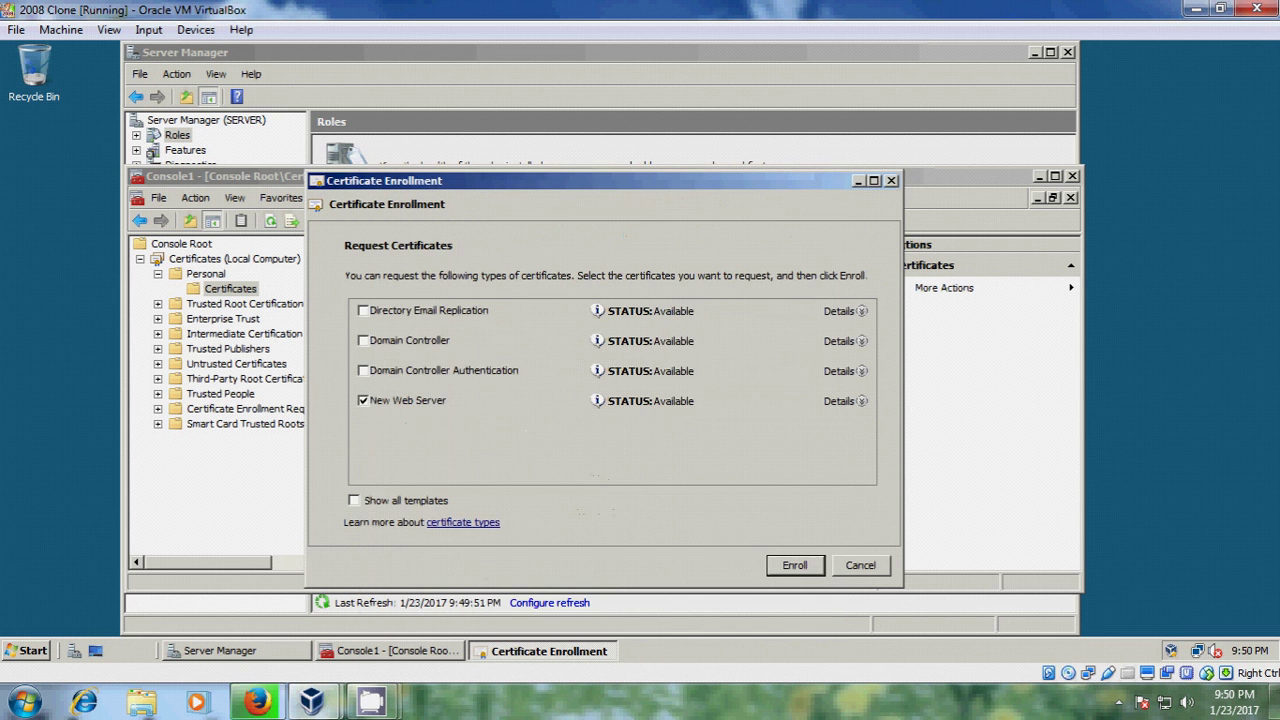
pyautogui.click(802, 565)
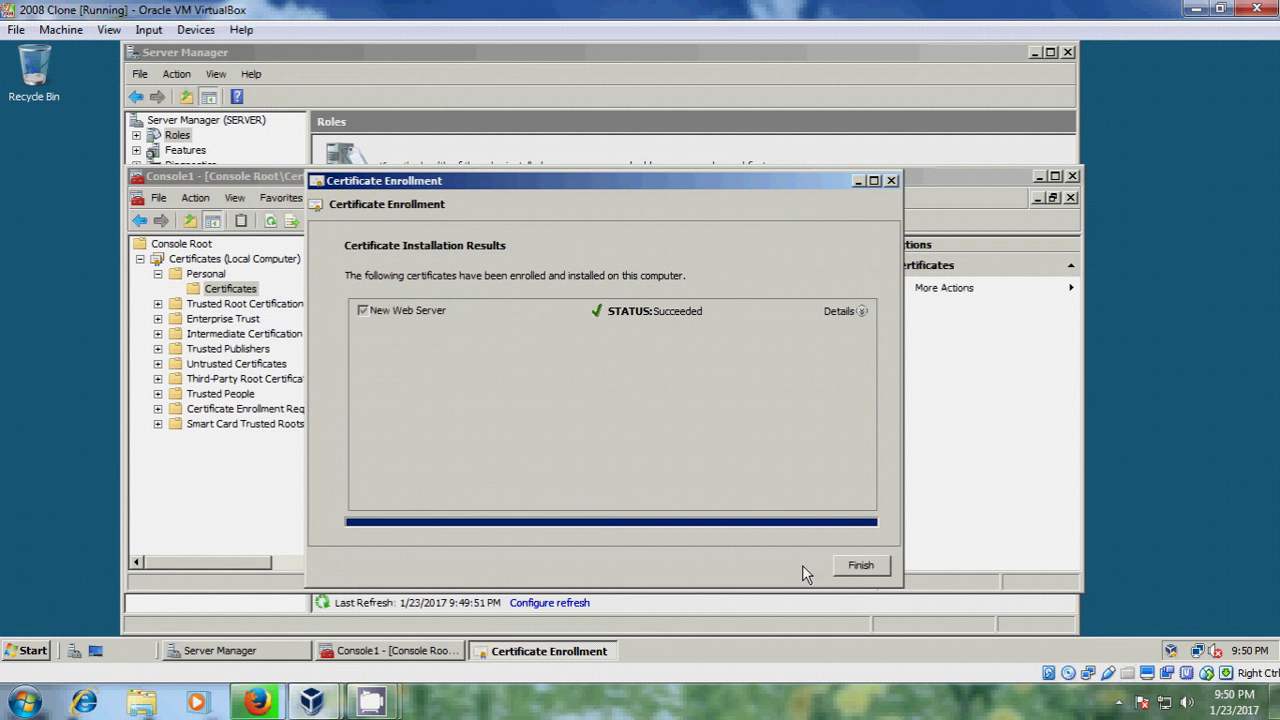
pyautogui.click(855, 566)
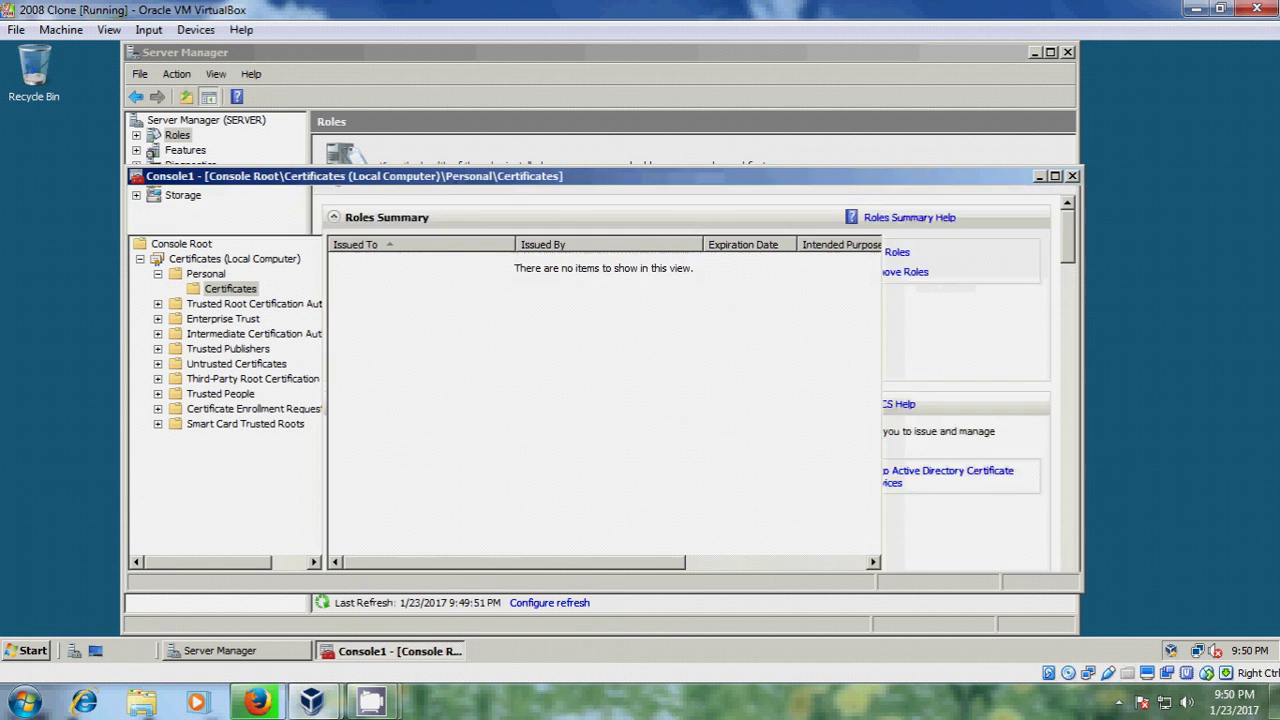
pyautogui.click(1073, 176)
pyautogui.click(611, 424)
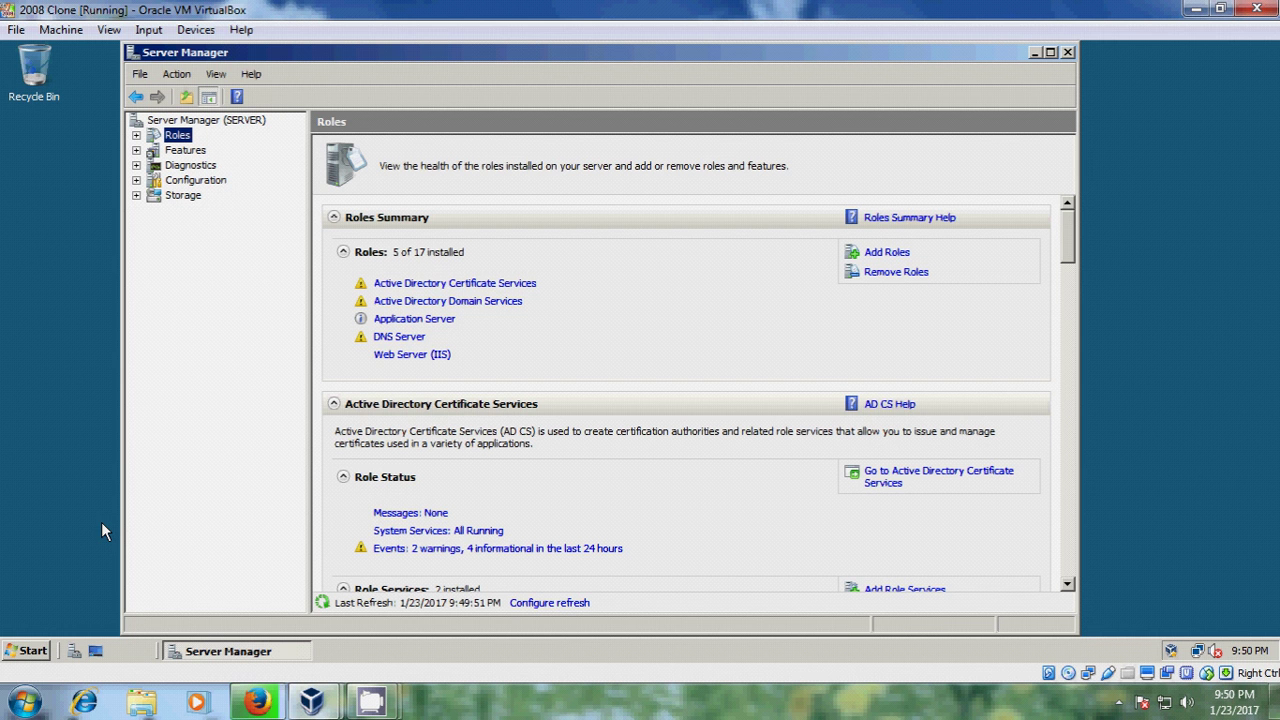
# Open Internet Information Services (IIS) Manager in a maximized window and expand SERVER's Sites node
pyautogui.click(33, 651)
pyautogui.moveTo(358, 427)
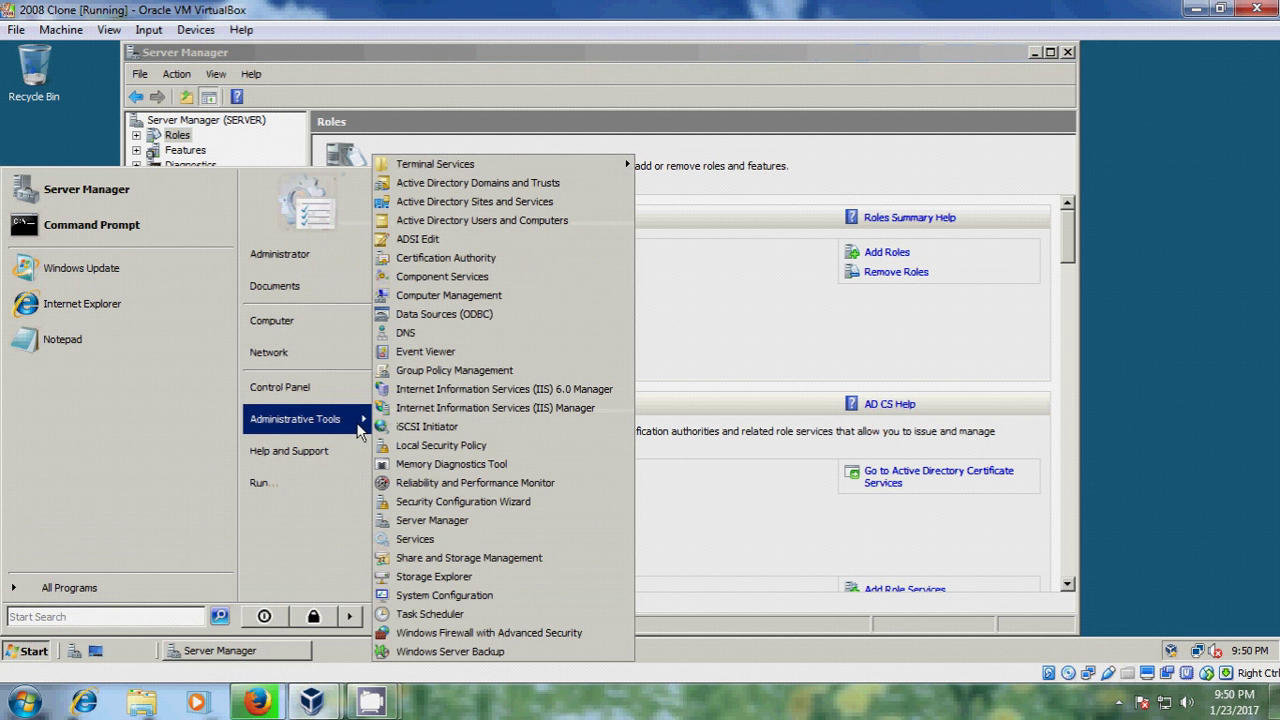
pyautogui.click(555, 410)
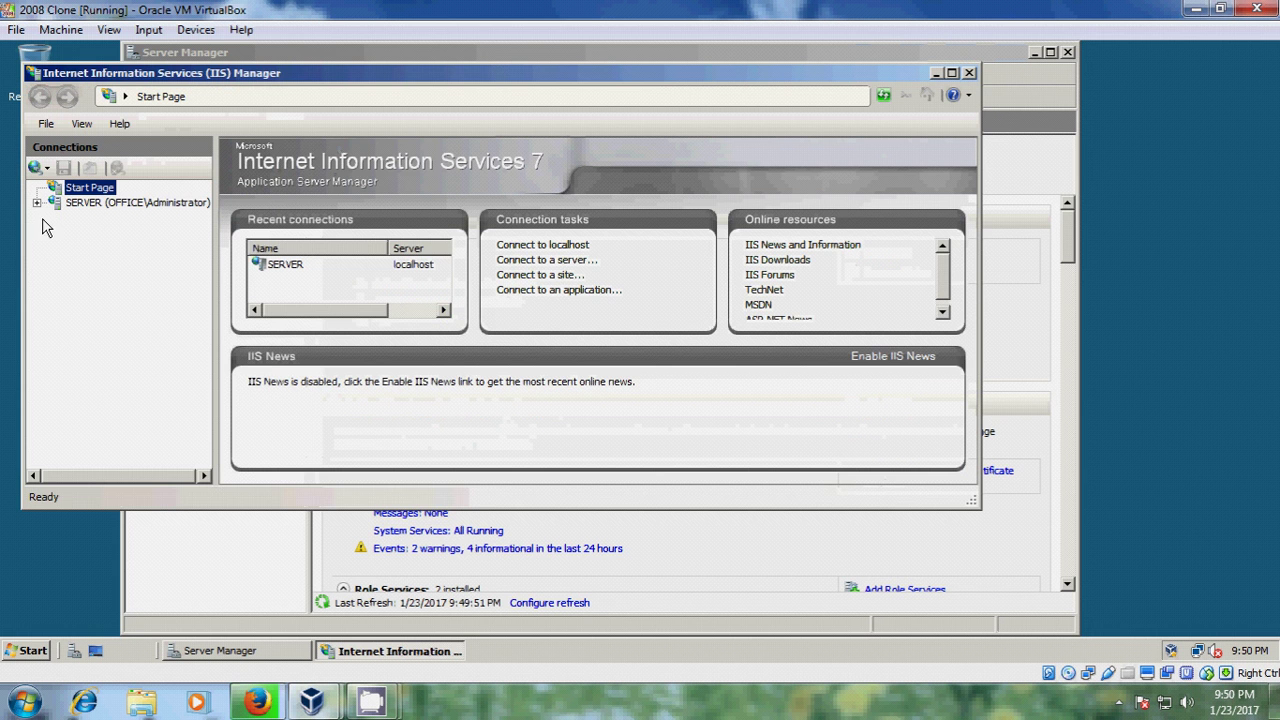
pyautogui.click(951, 73)
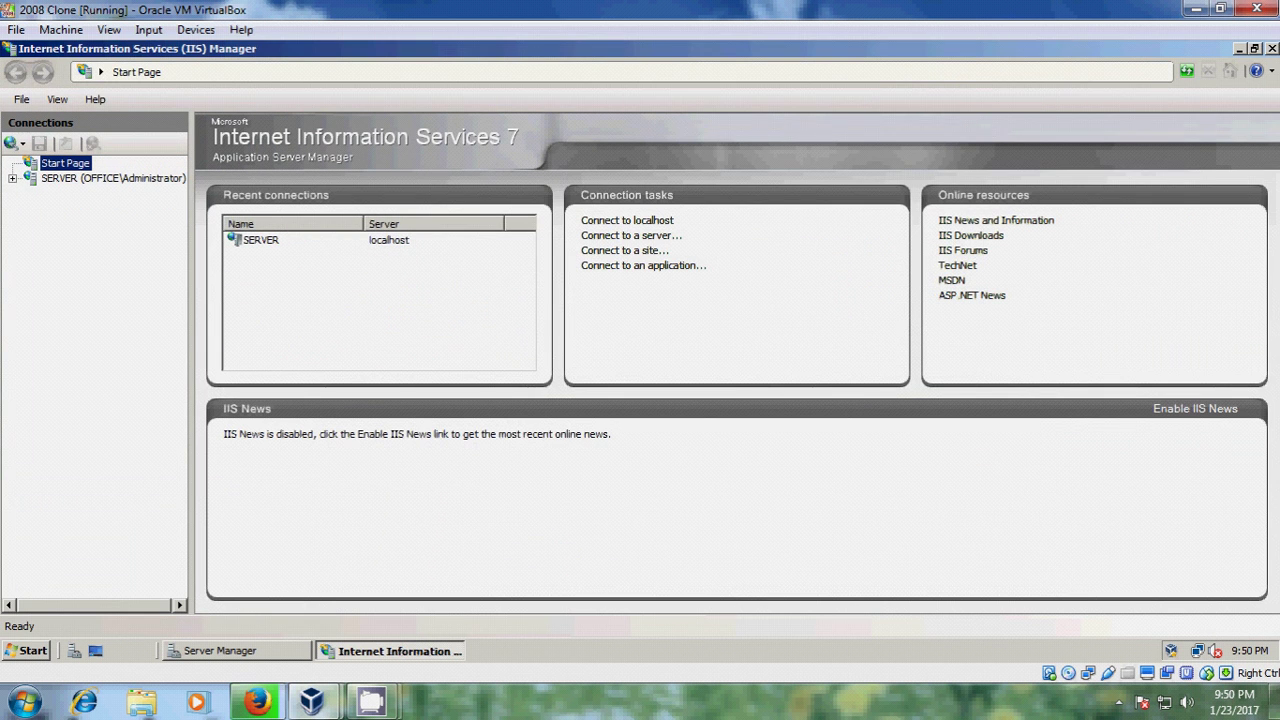
pyautogui.click(113, 178)
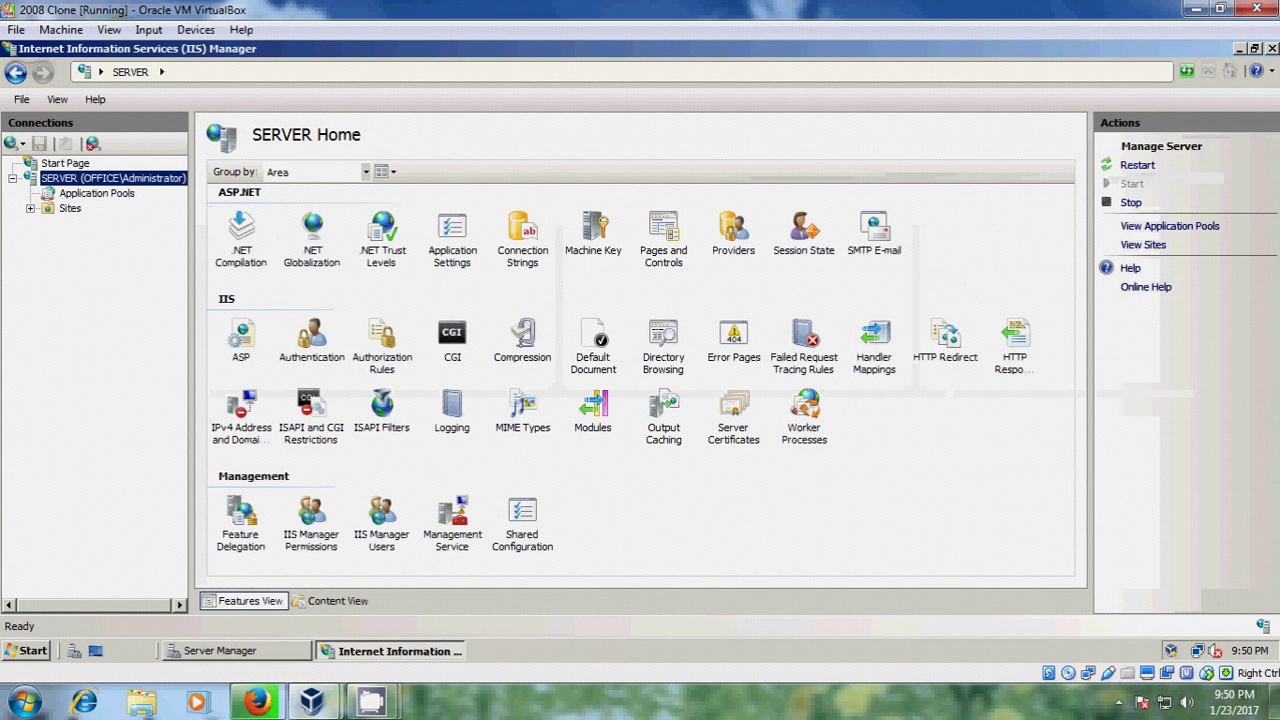
pyautogui.click(30, 208)
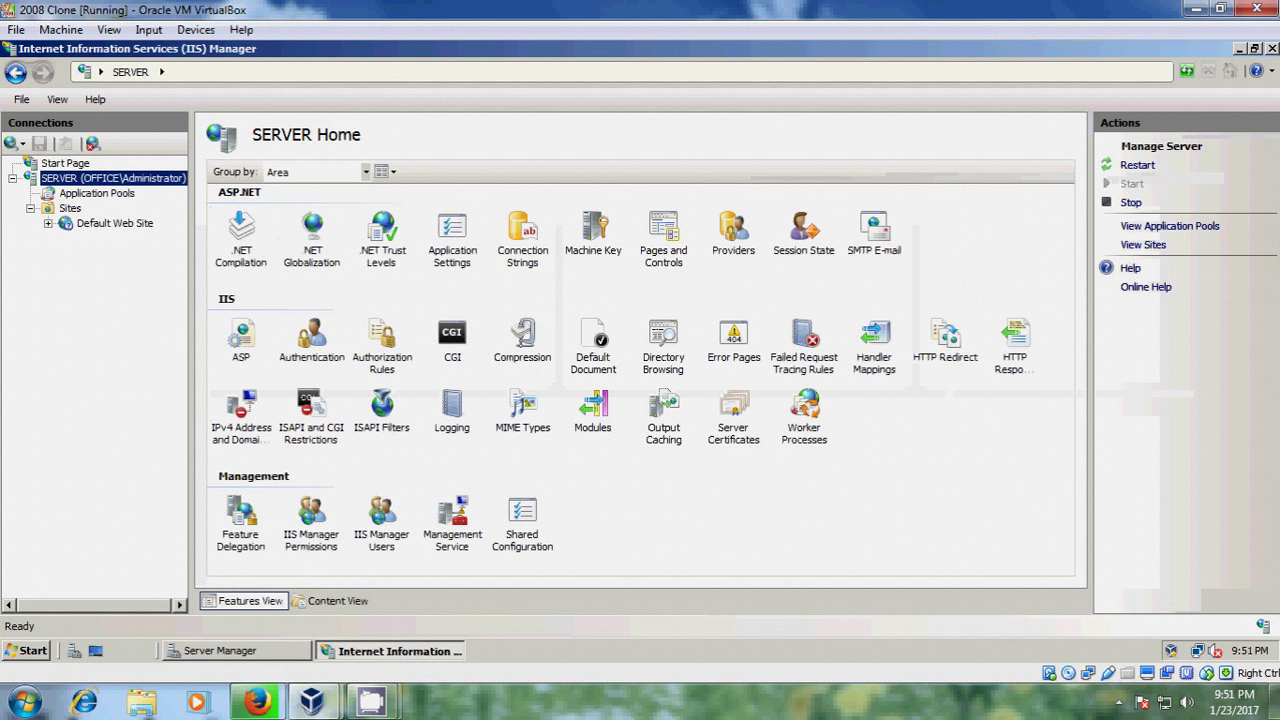
# Add an https binding on port 443 to the Default Web Site, using the second listed SERVER.office.net SSL certificate
pyautogui.click(112, 224)
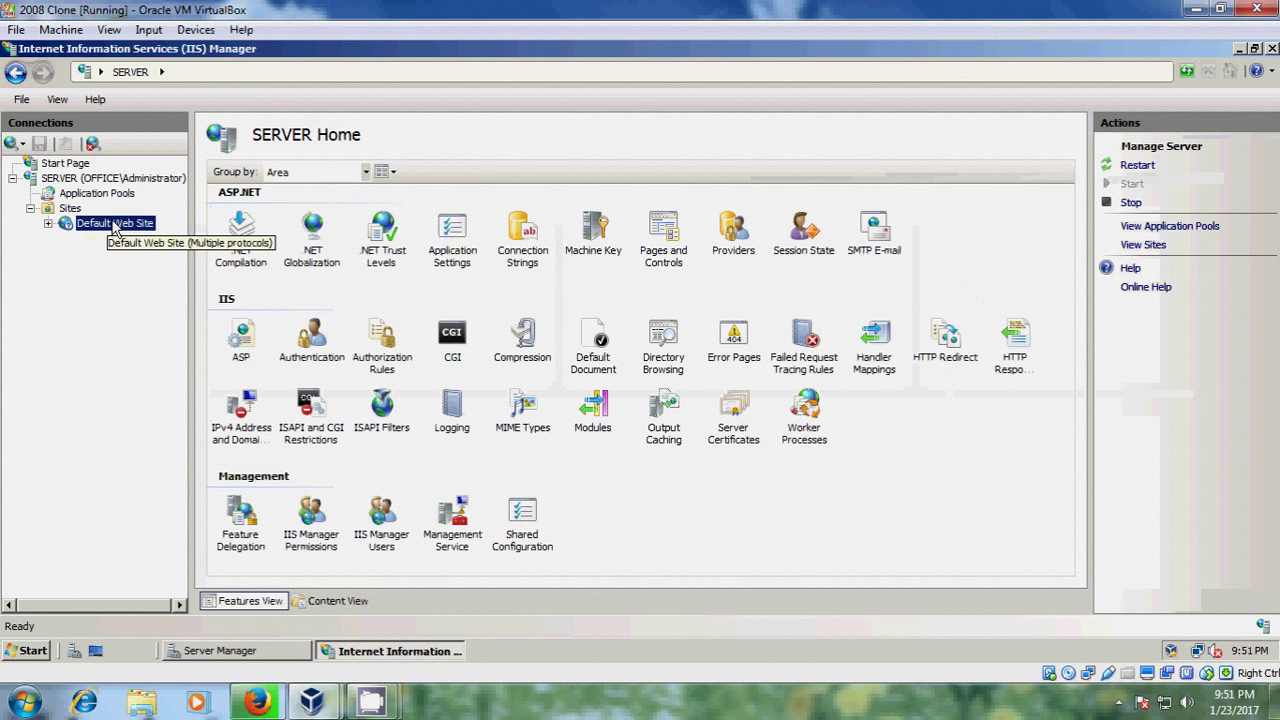
pyautogui.rightClick(115, 225)
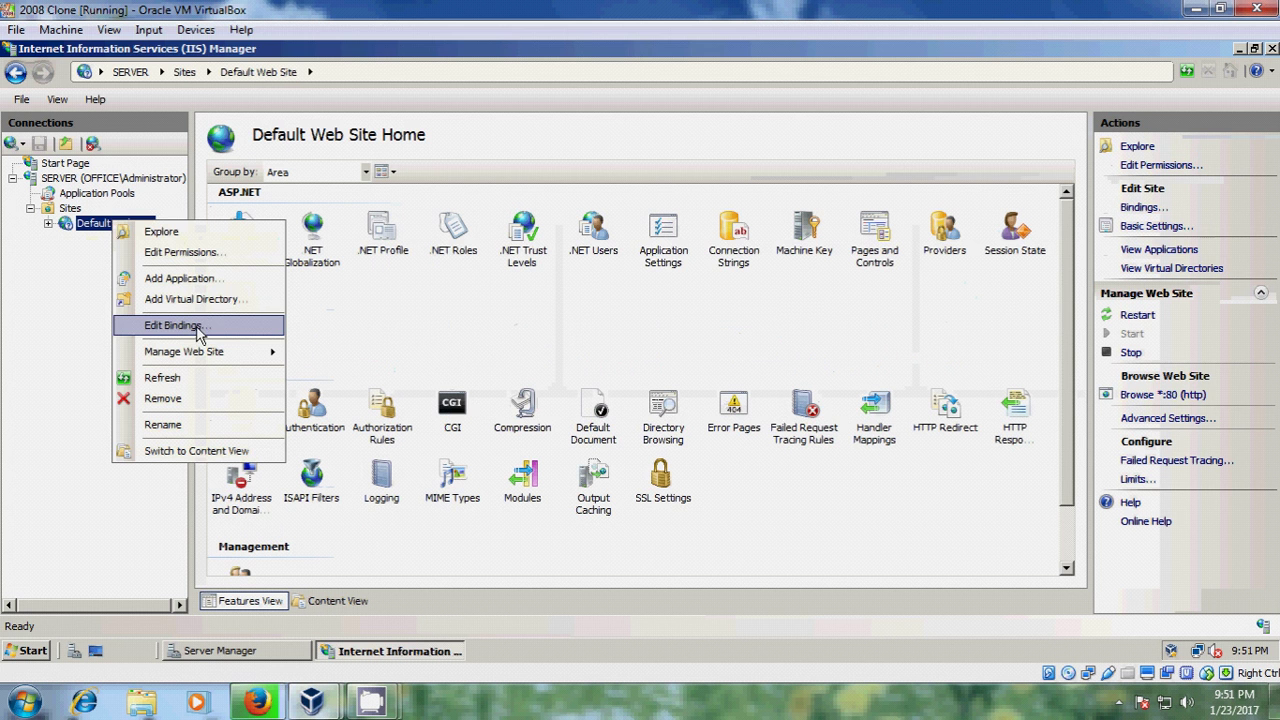
pyautogui.click(199, 333)
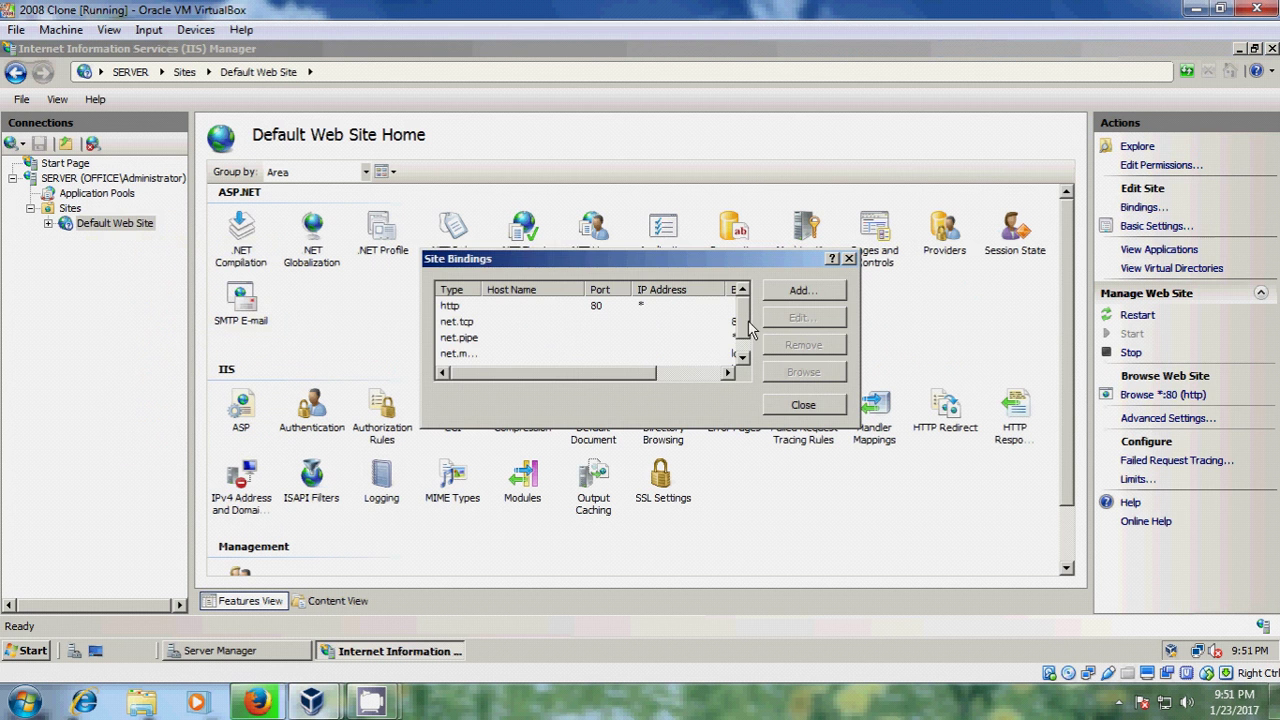
pyautogui.scroll(-1, 748, 330)
pyautogui.click(815, 292)
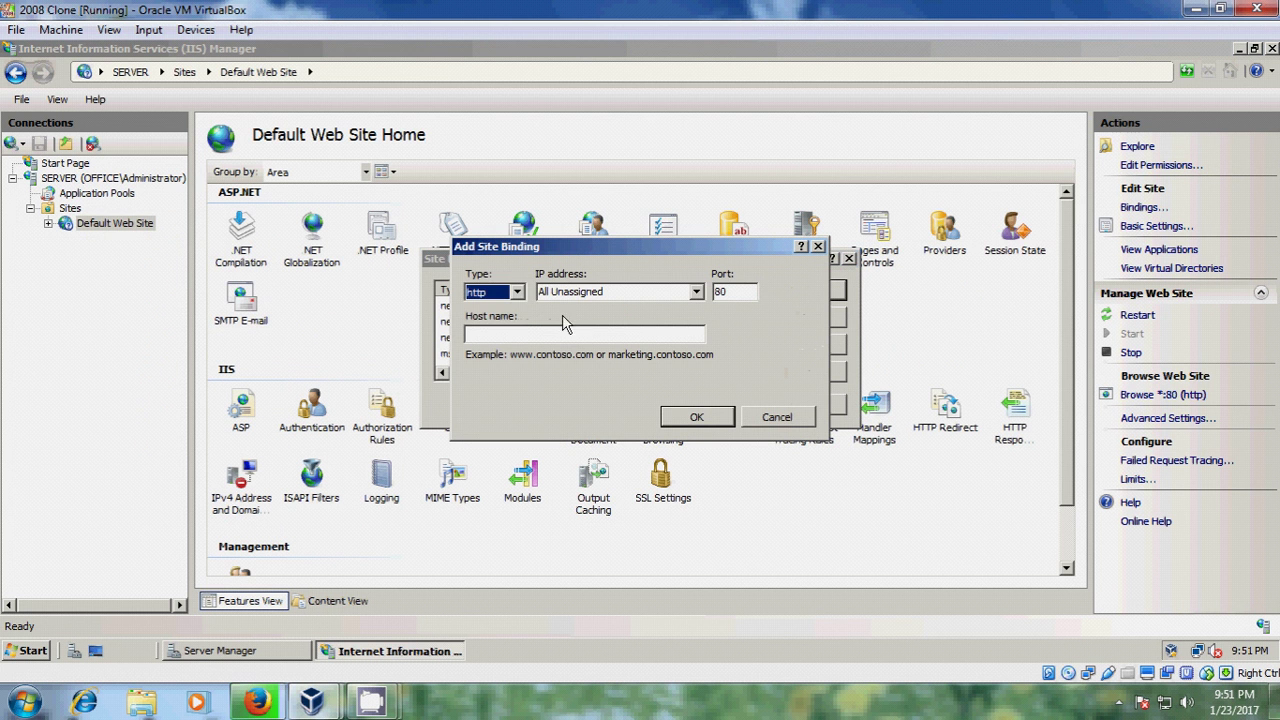
pyautogui.click(517, 291)
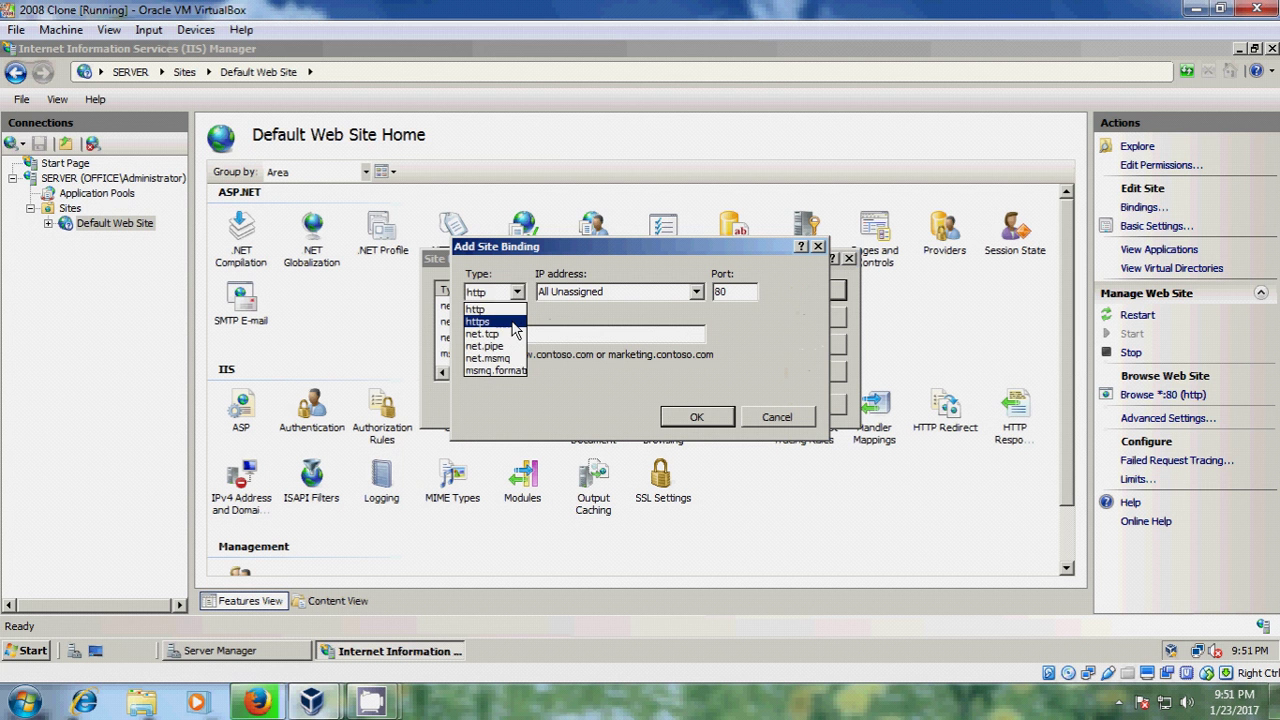
pyautogui.click(512, 322)
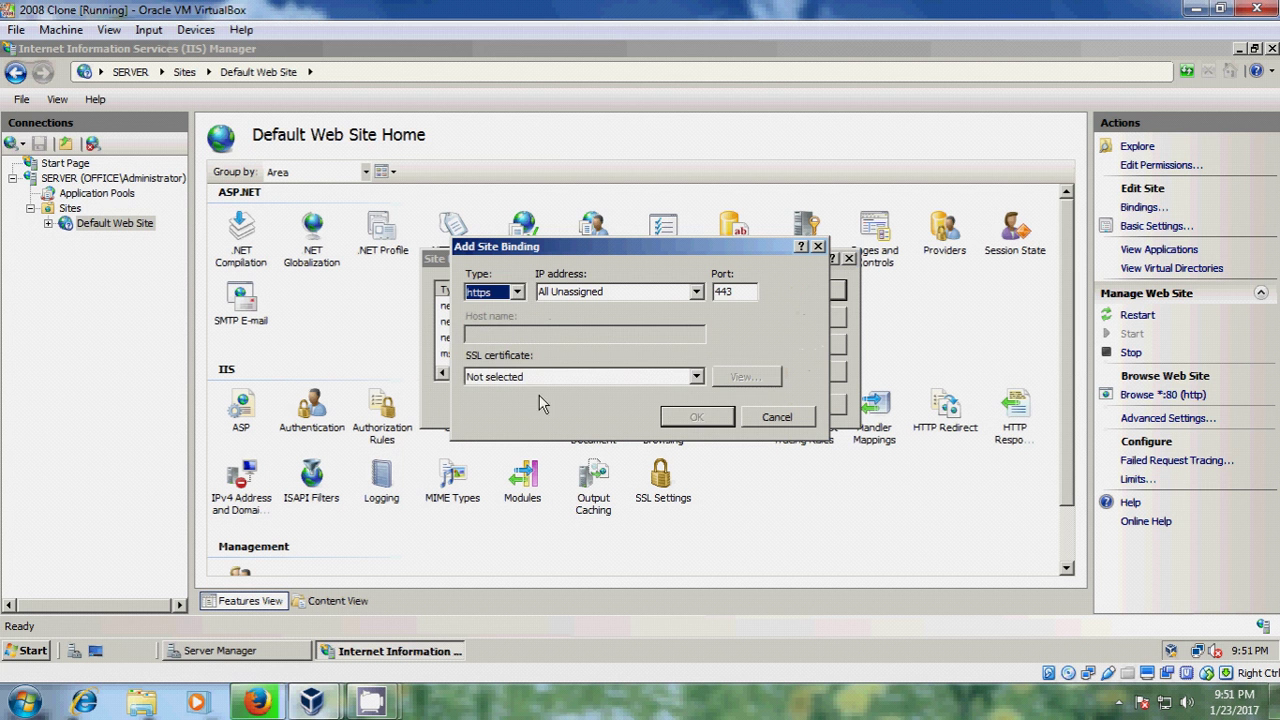
pyautogui.click(697, 377)
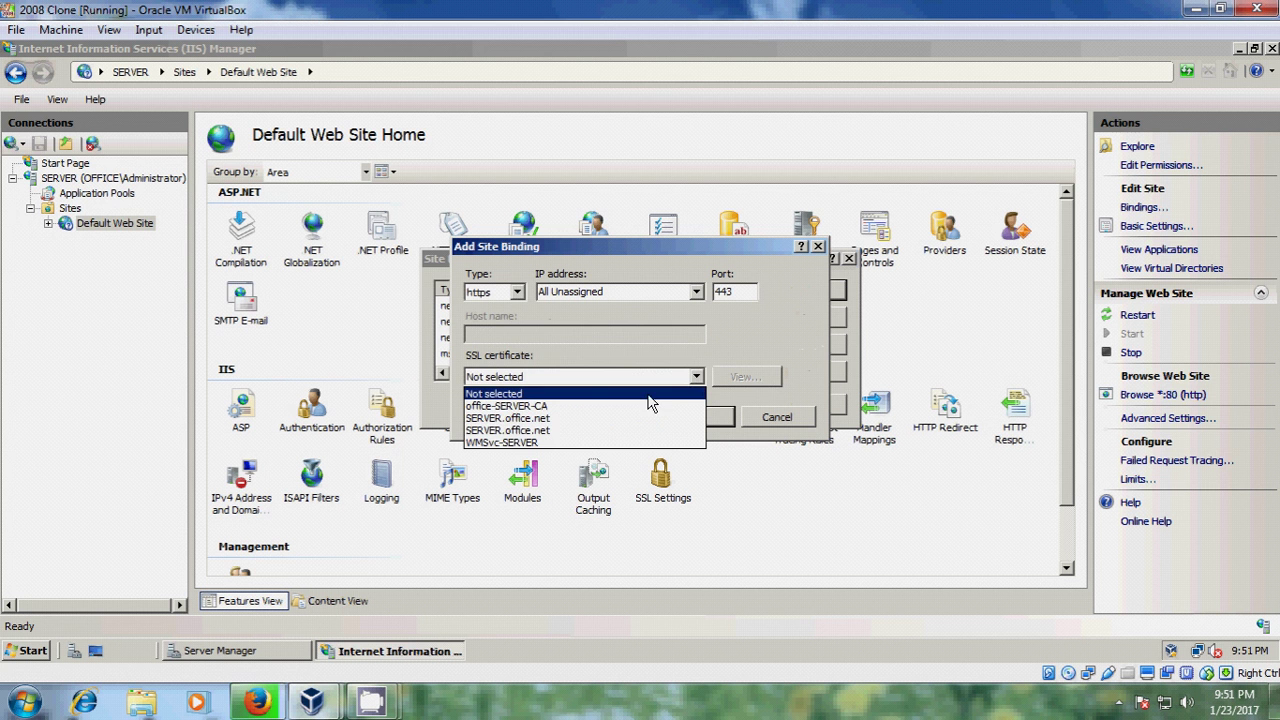
pyautogui.click(590, 437)
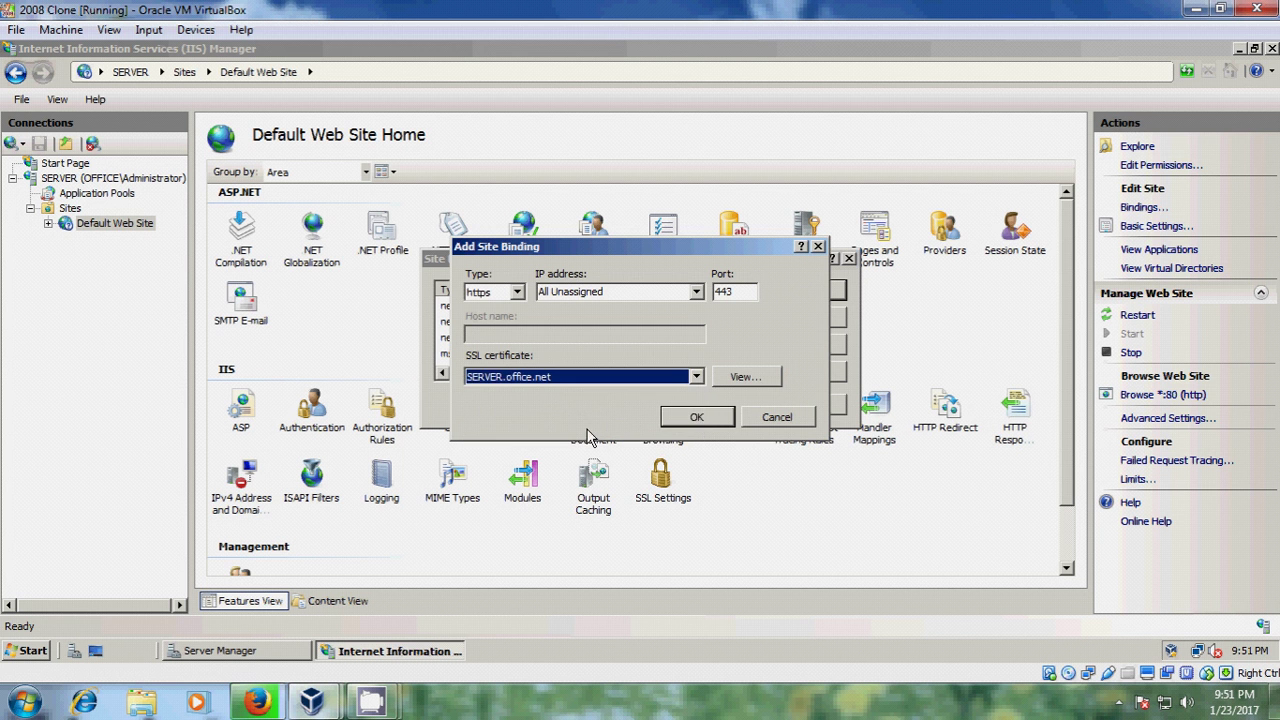
pyautogui.click(712, 424)
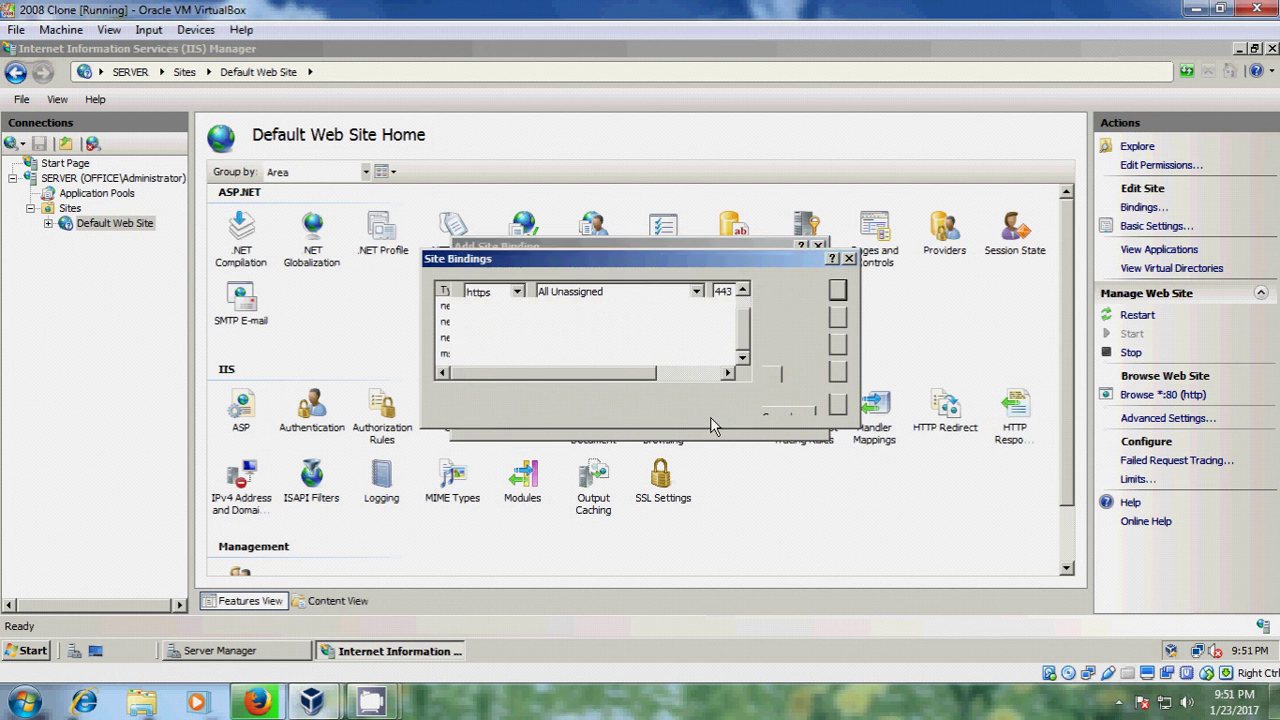
pyautogui.click(792, 404)
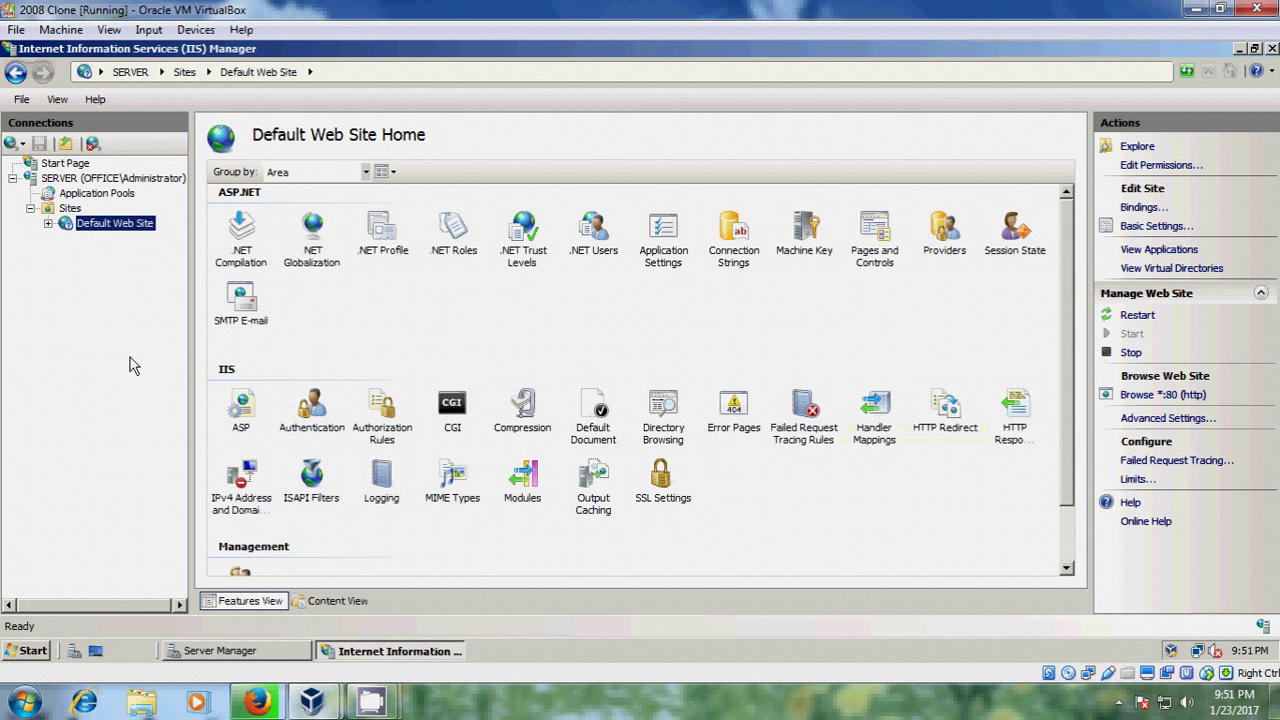
# Require SSL for the Default Web Site, set client certificates to Accept, and apply the SSL settings
pyautogui.doubleClick(665, 498)
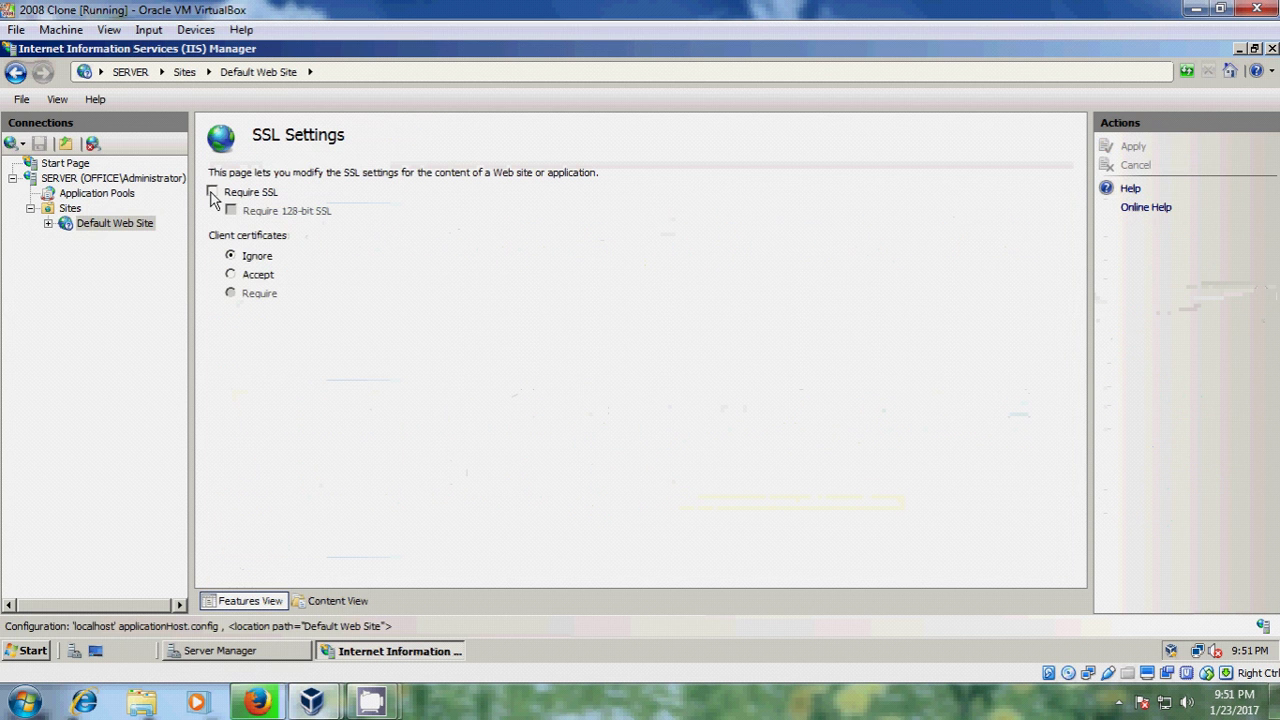
pyautogui.click(212, 192)
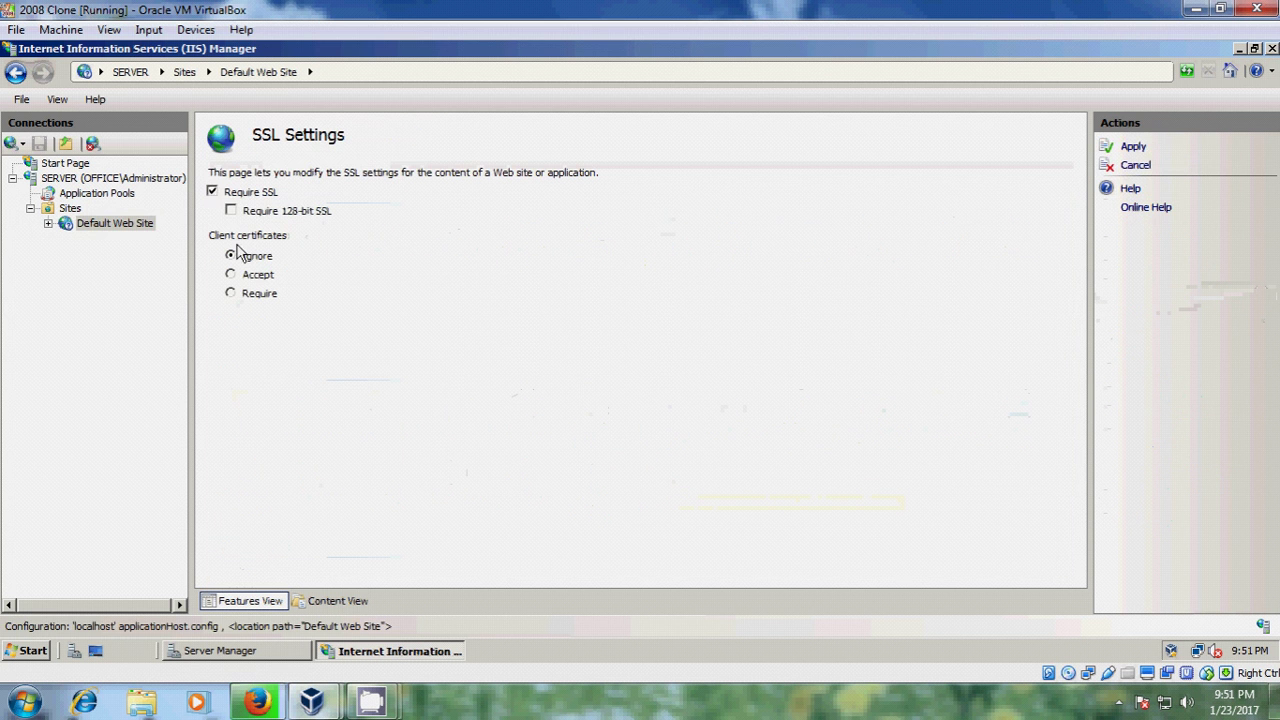
pyautogui.click(231, 275)
pyautogui.click(1135, 148)
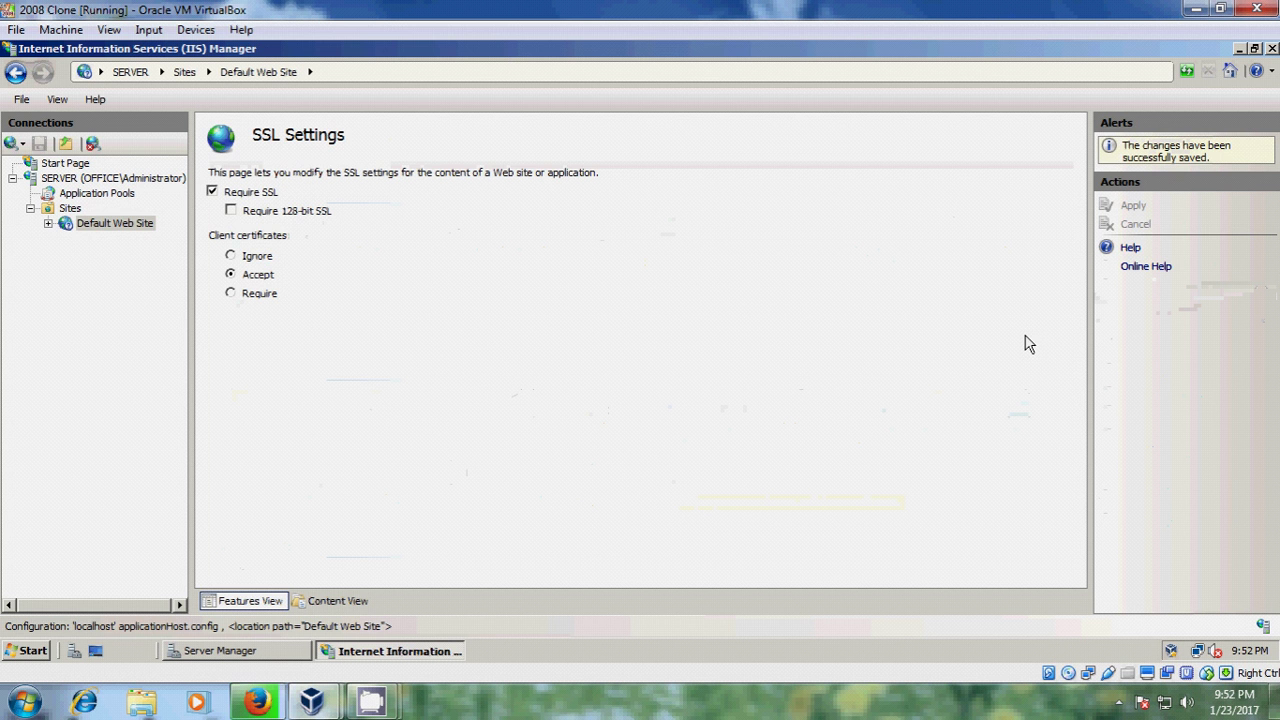
# Restart the Default Web Site and close IIS Manager
pyautogui.click(112, 225)
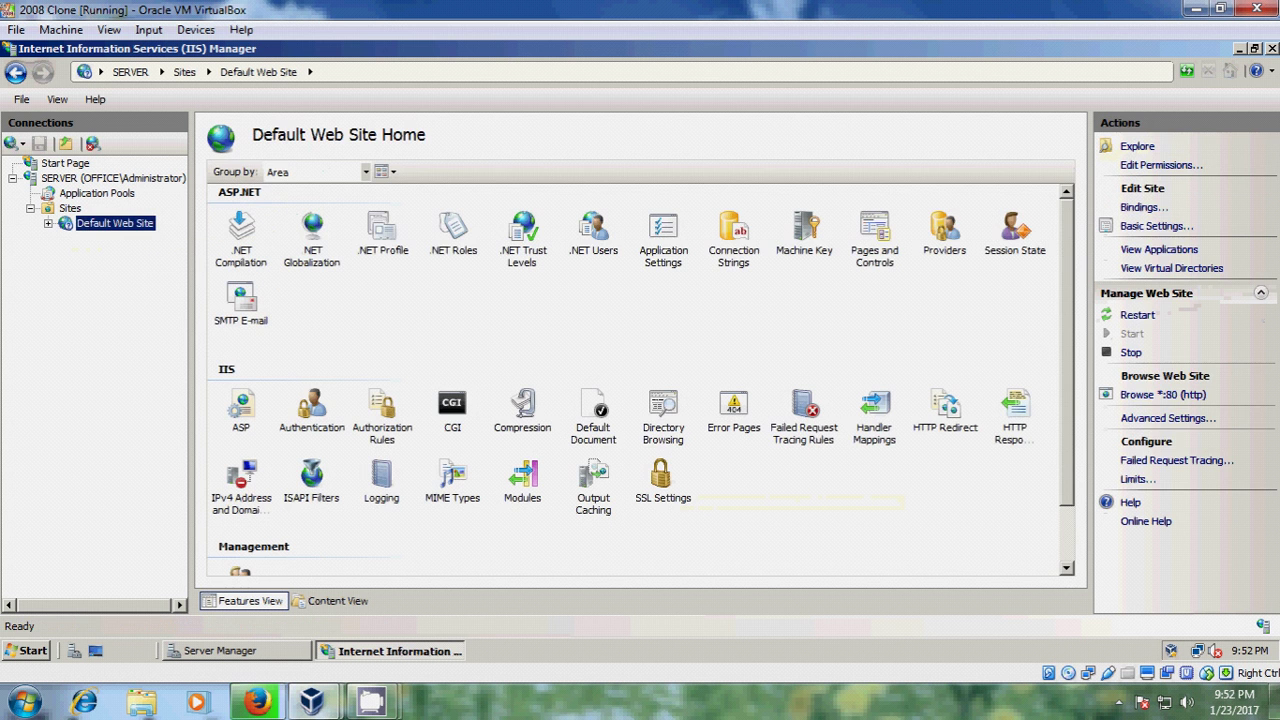
pyautogui.click(1136, 316)
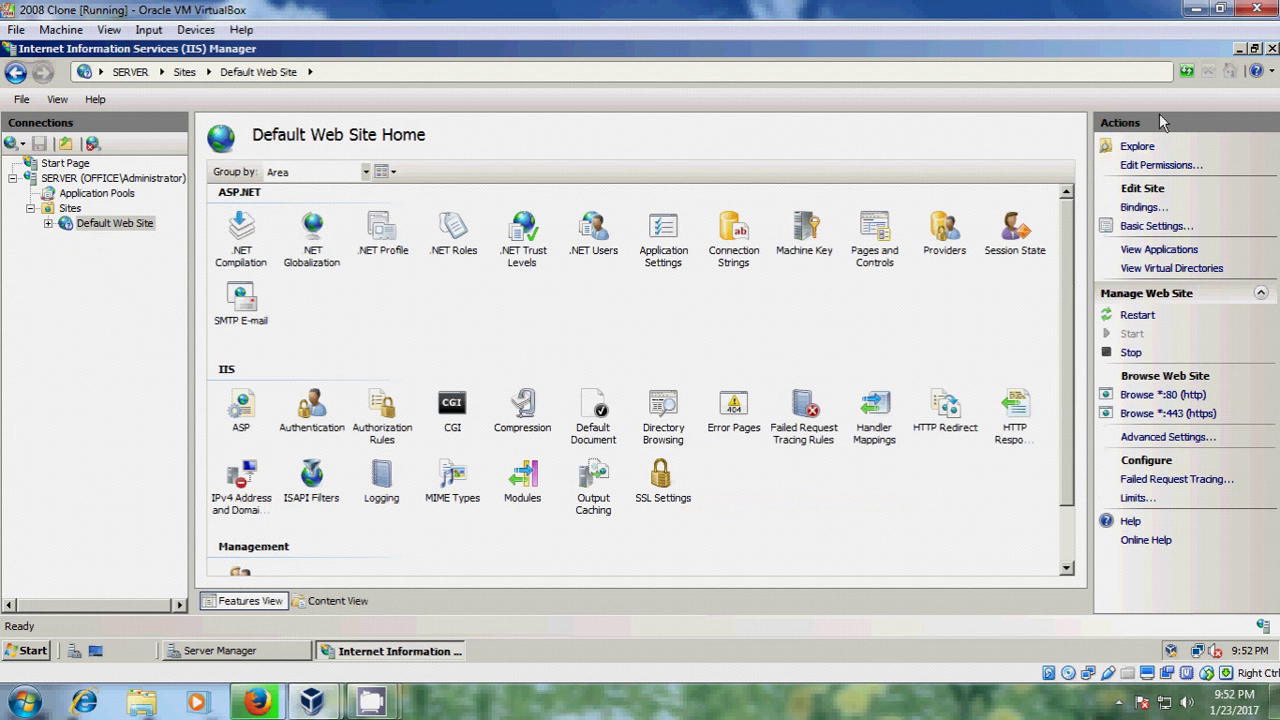
pyautogui.click(1273, 50)
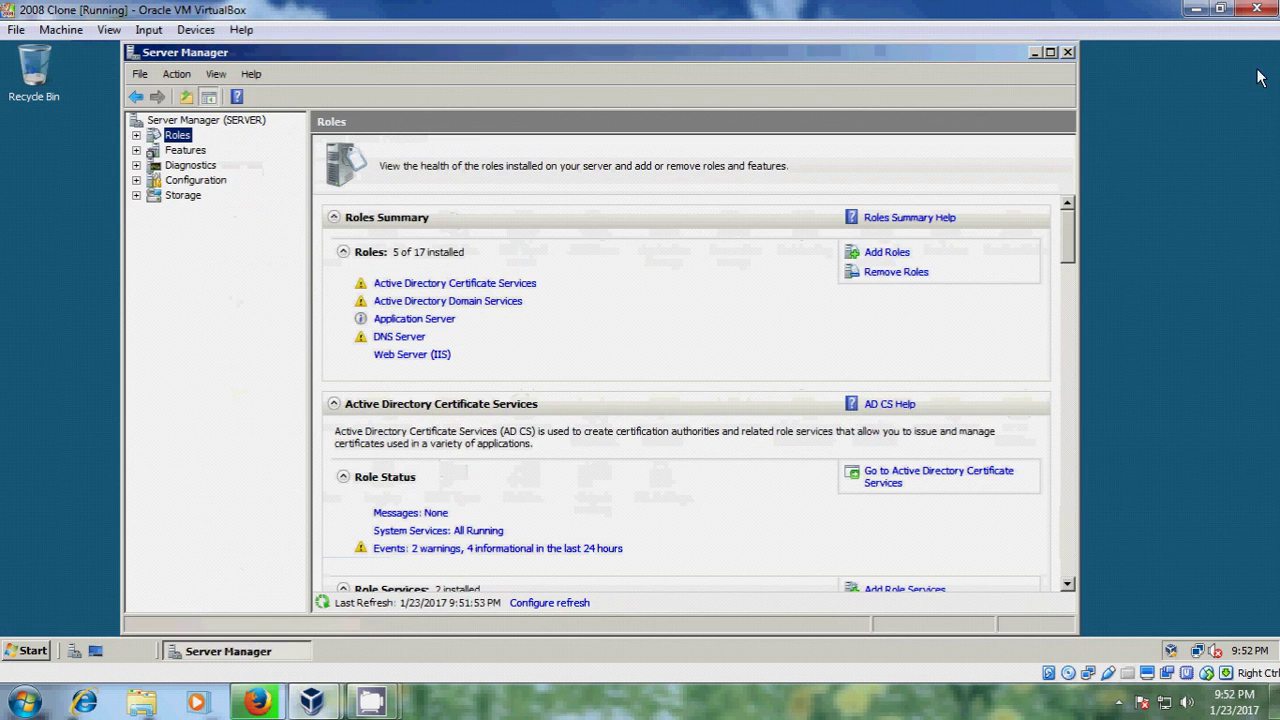
pyautogui.click(30, 652)
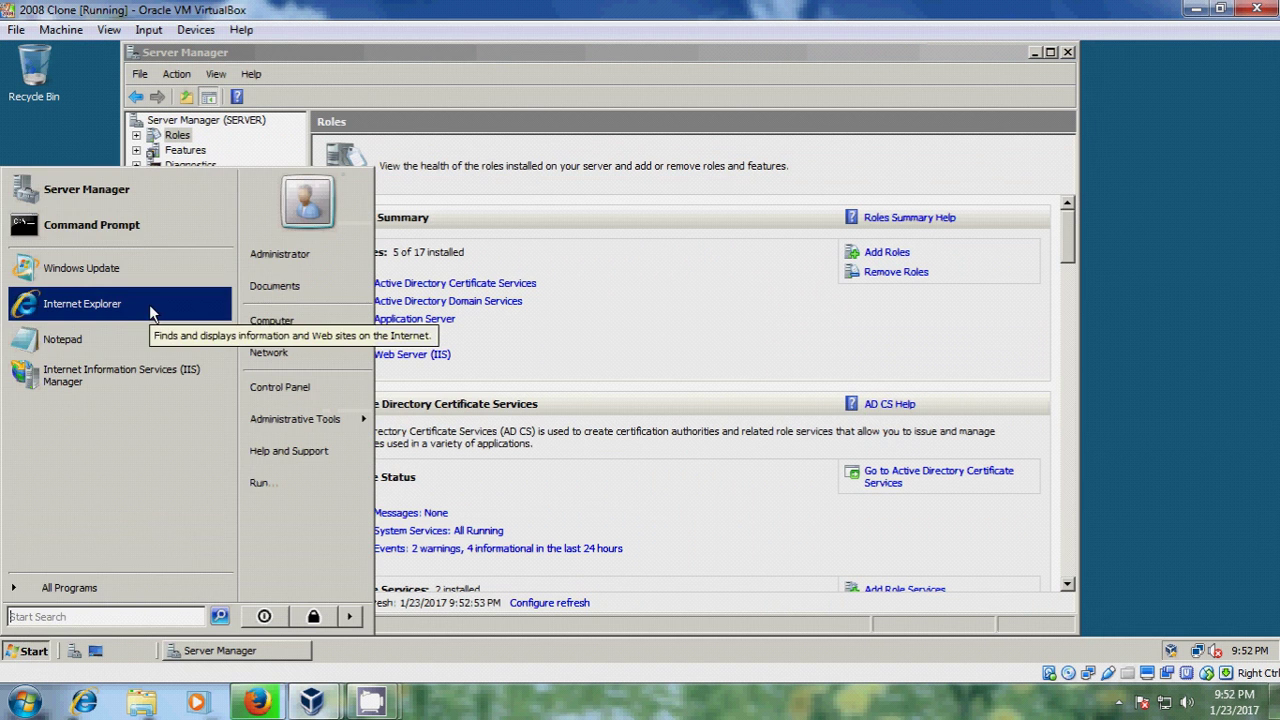
pyautogui.click(120, 304)
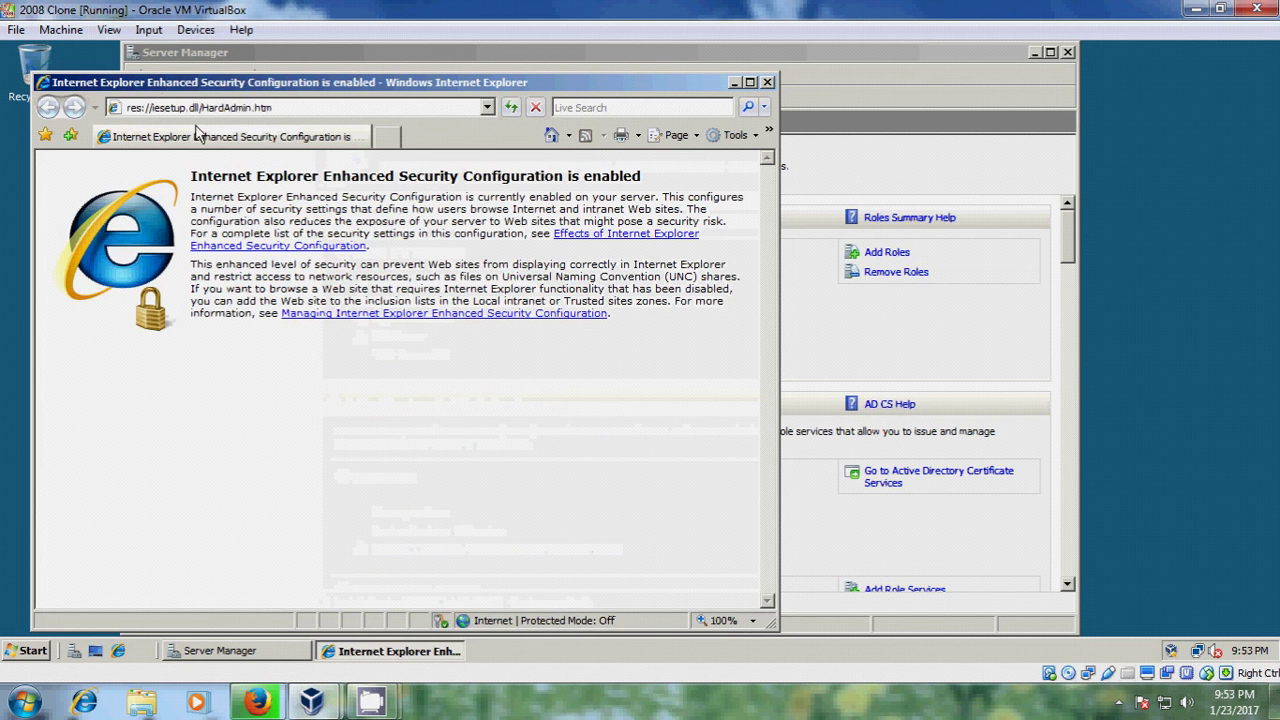
pyautogui.click(291, 108)
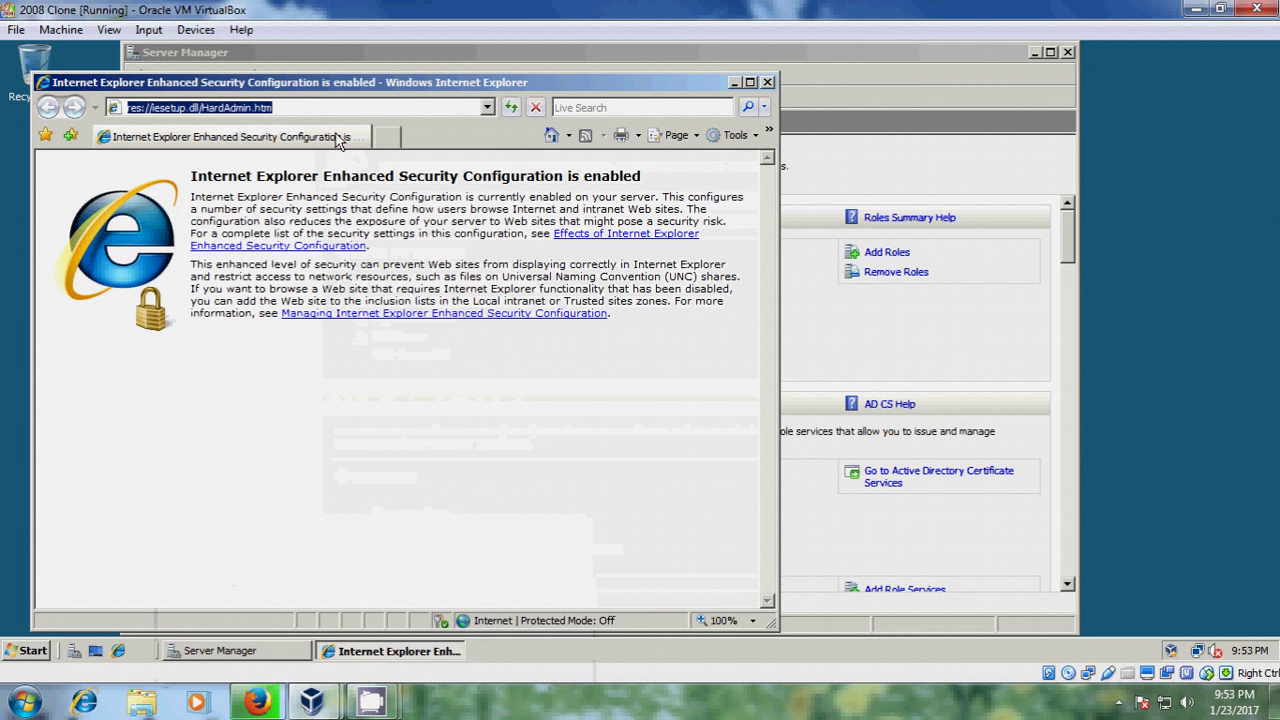
pyautogui.write('htt')
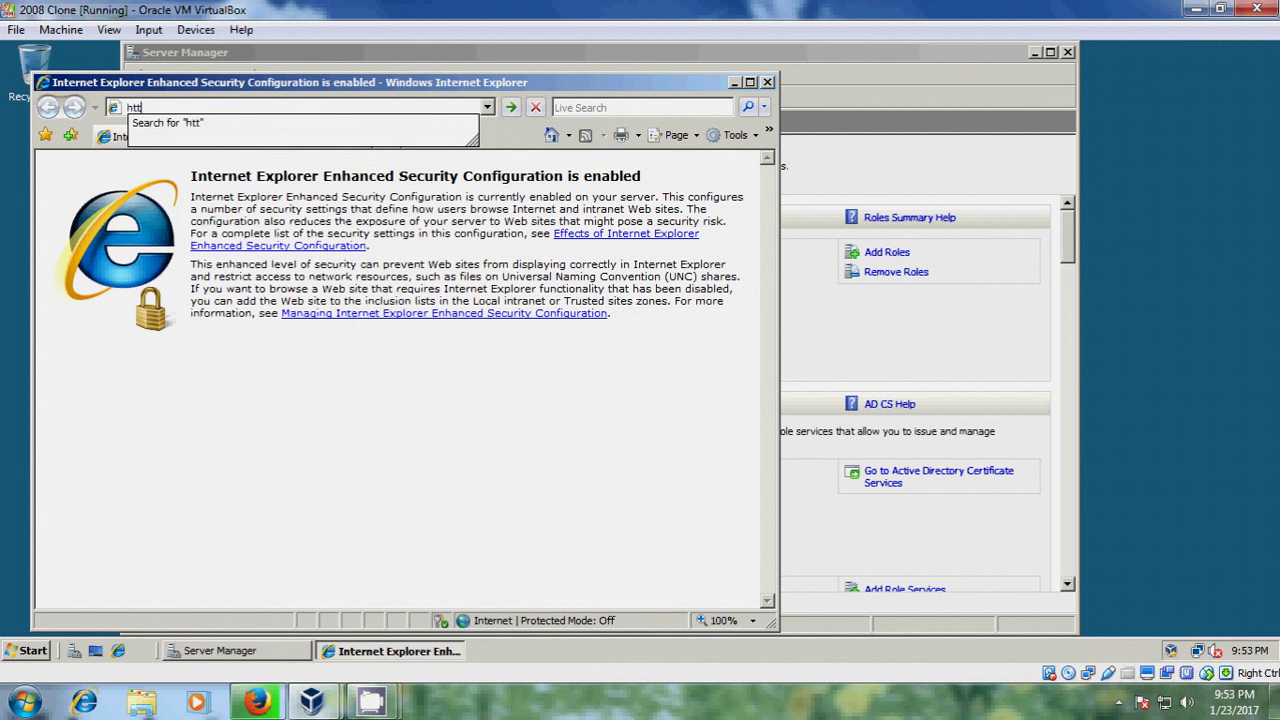
pyautogui.write('ps://')
pyautogui.write('er')
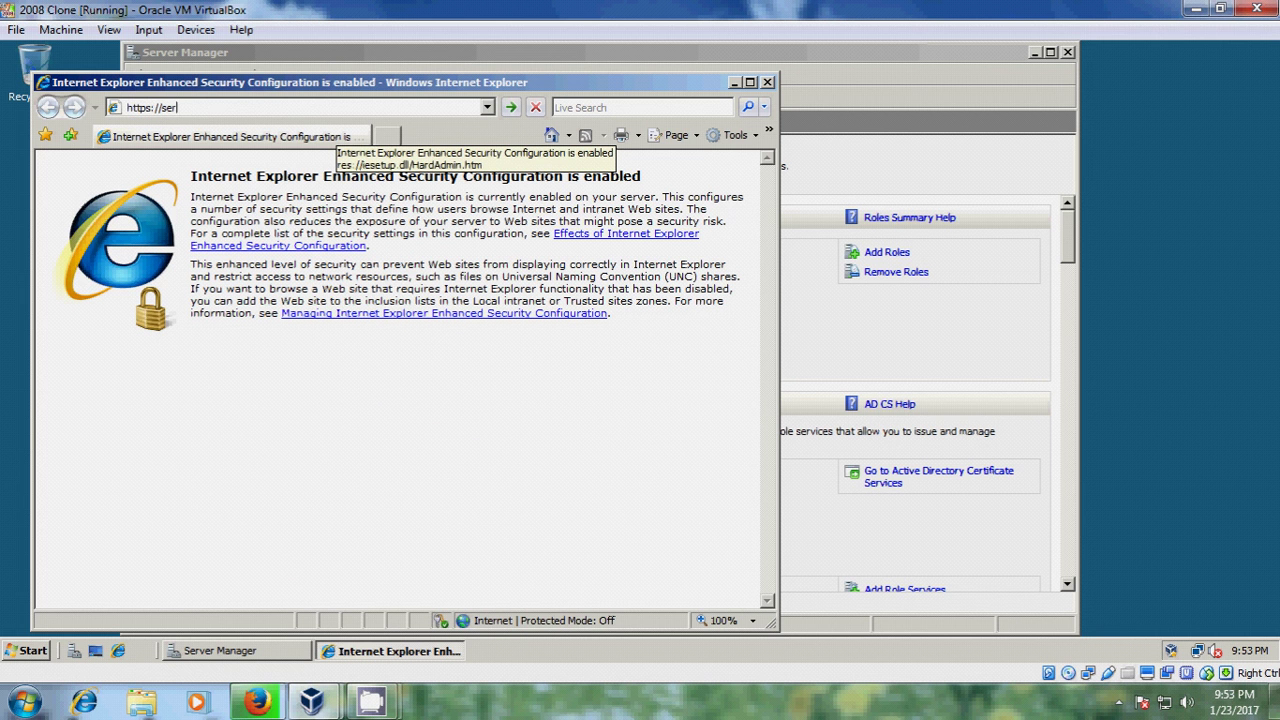
pyautogui.press('BackSpace')
pyautogui.press('BackSpace')
pyautogui.press('BackSpace')
pyautogui.write('SE')
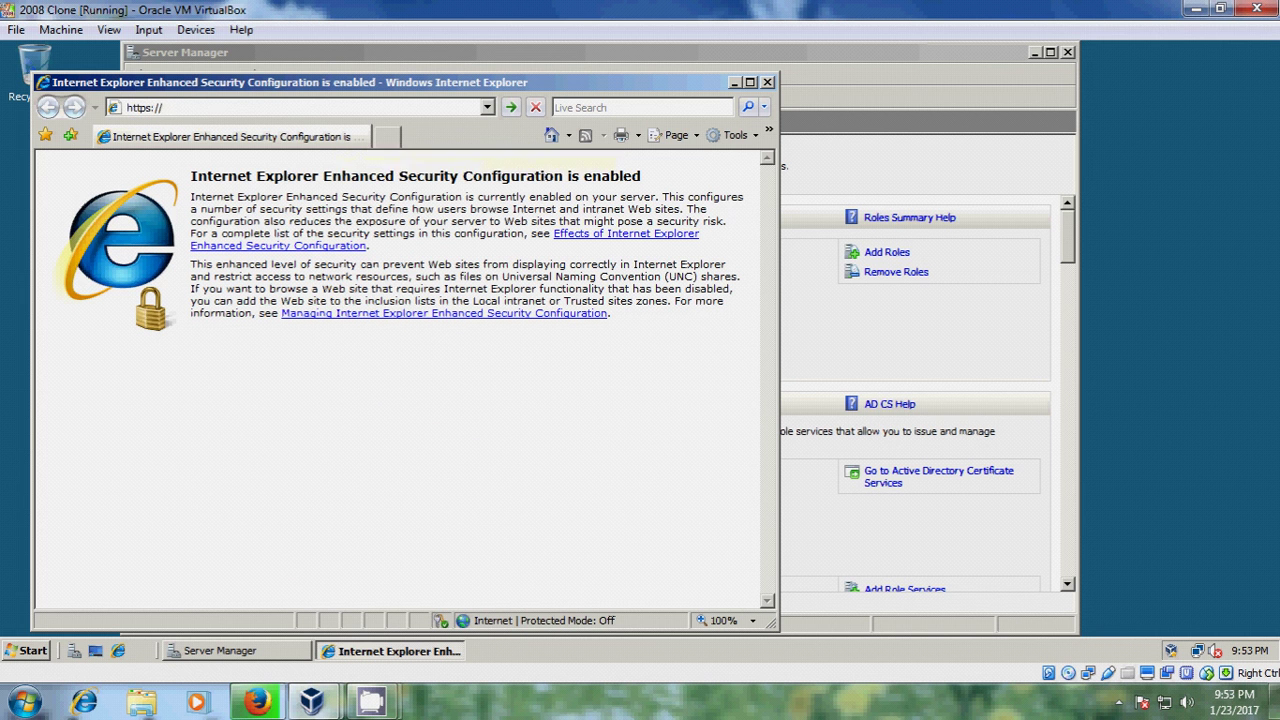
pyautogui.write('RVER.office.net/')
pyautogui.press('Return')
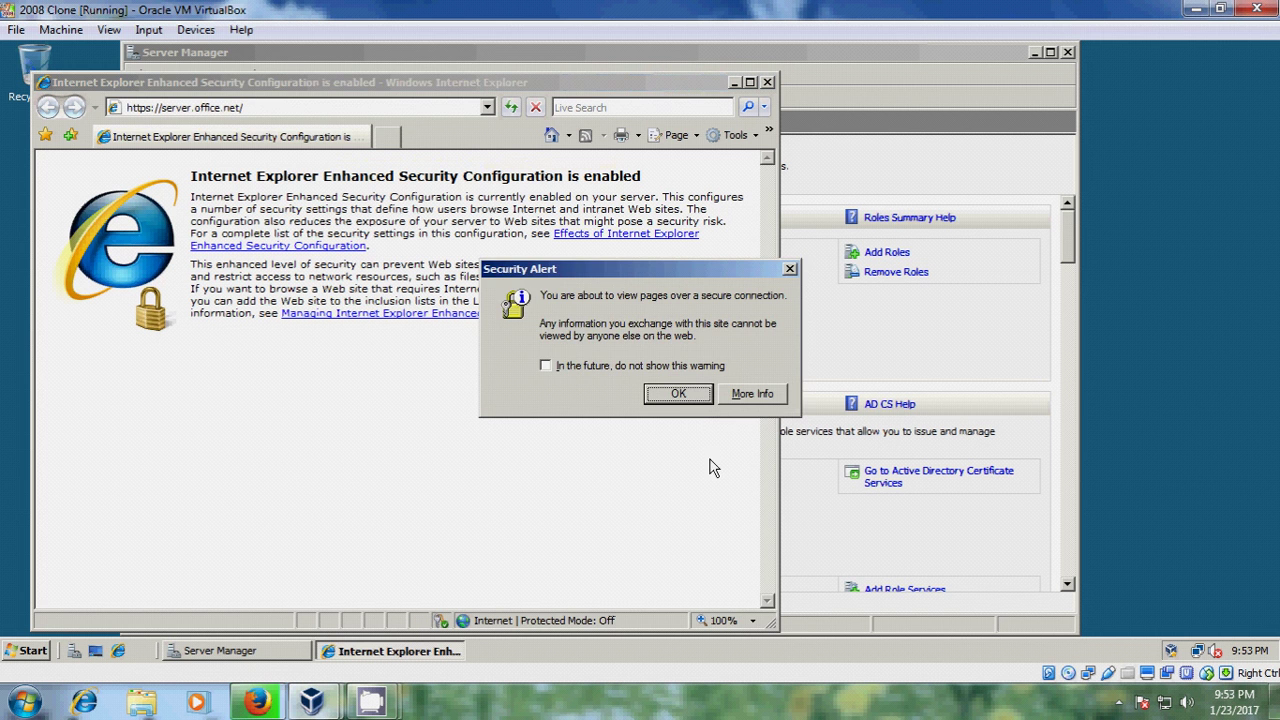
pyautogui.click(690, 396)
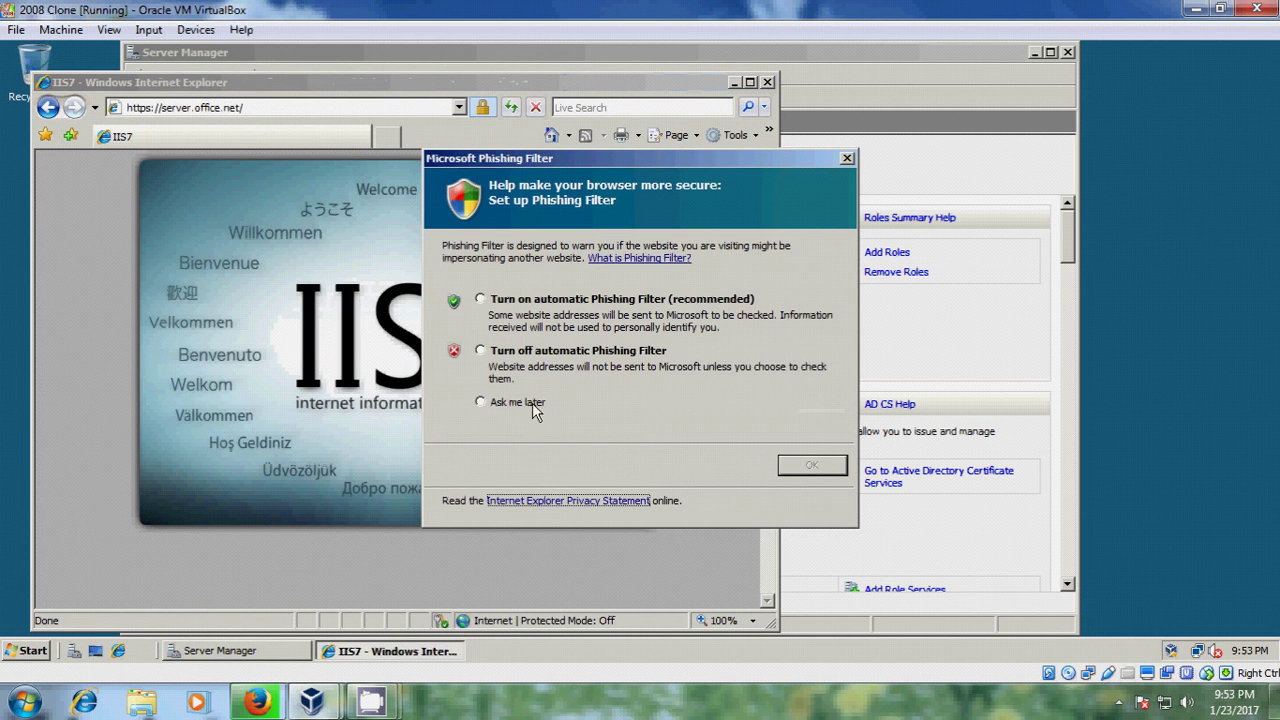
# Choose Ask me later for the Phishing Filter setup and minimize the virtual machine window
pyautogui.click(533, 404)
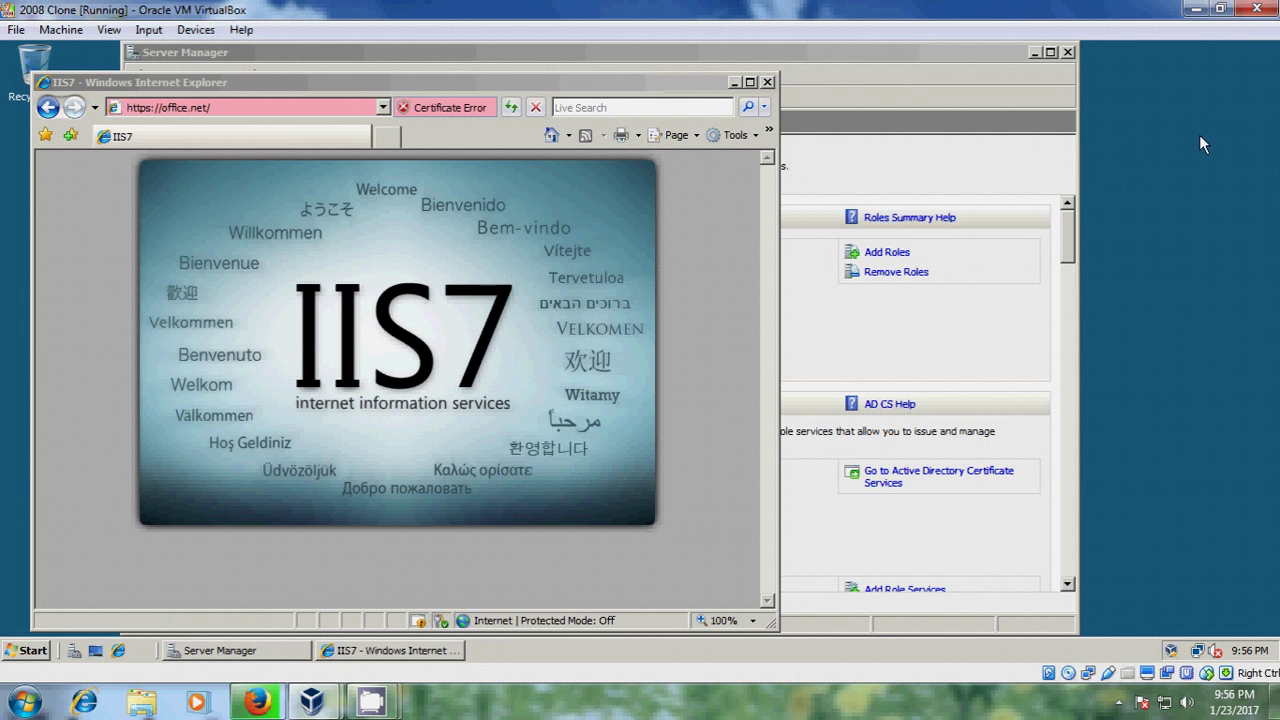
pyautogui.click(1199, 12)
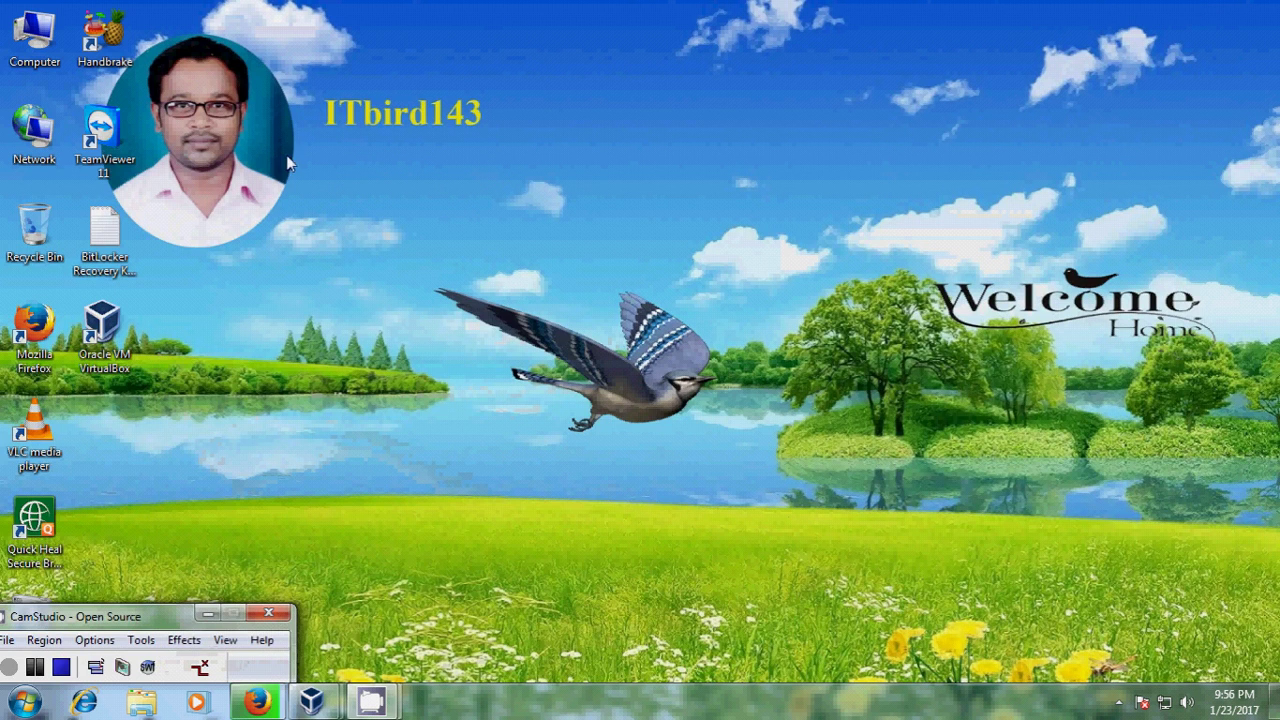